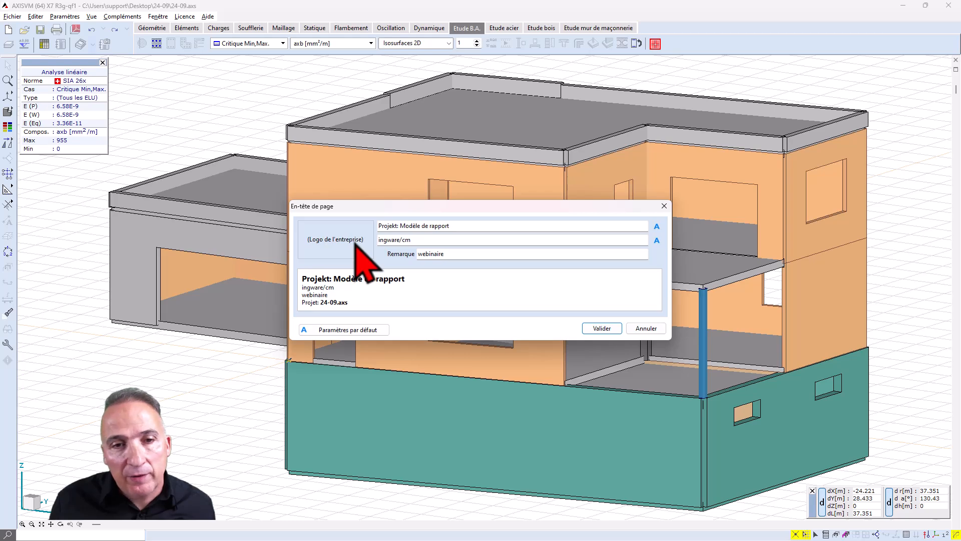
Add the IngWare logo image from the Desktop folder 24-09 to the page header and accept the header settings
click(356, 242)
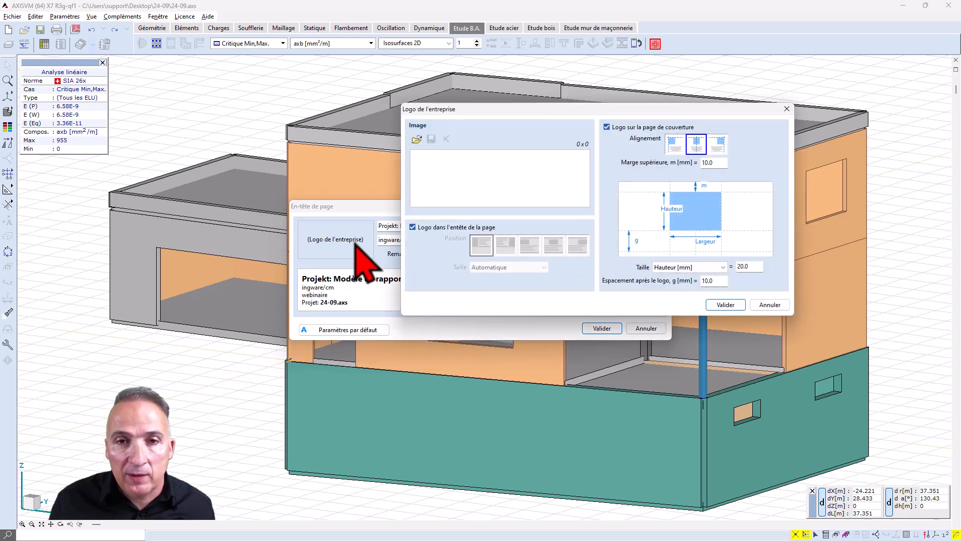
click(417, 139)
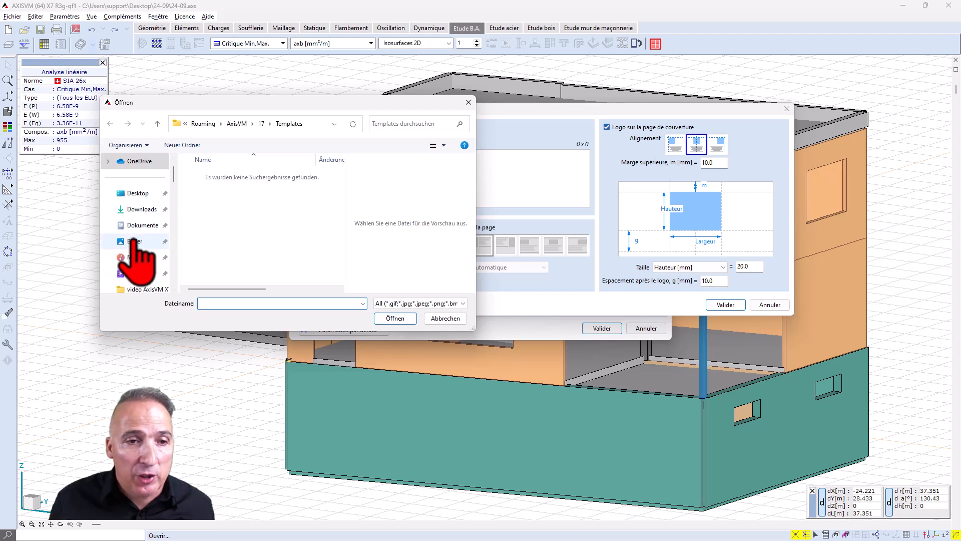
click(135, 193)
double_click(206, 176)
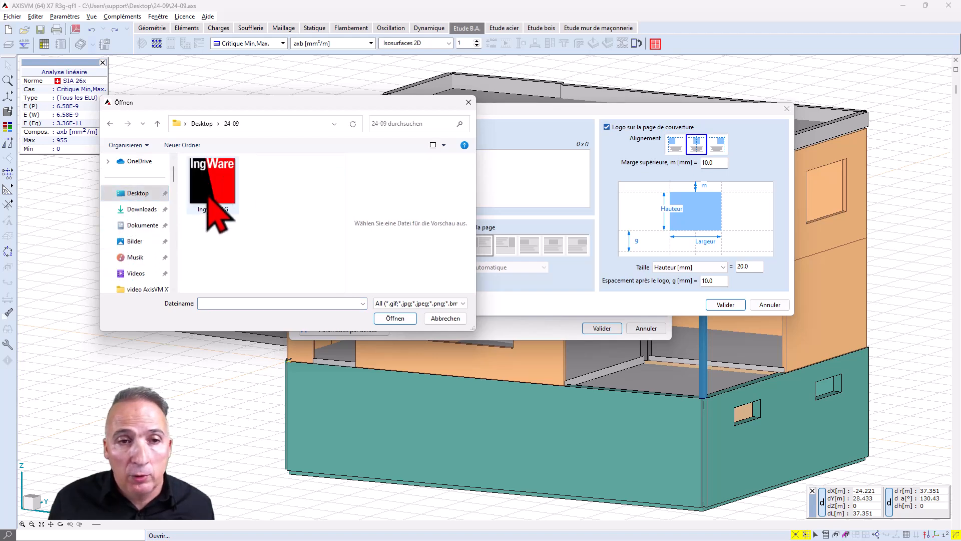
click(215, 197)
click(395, 318)
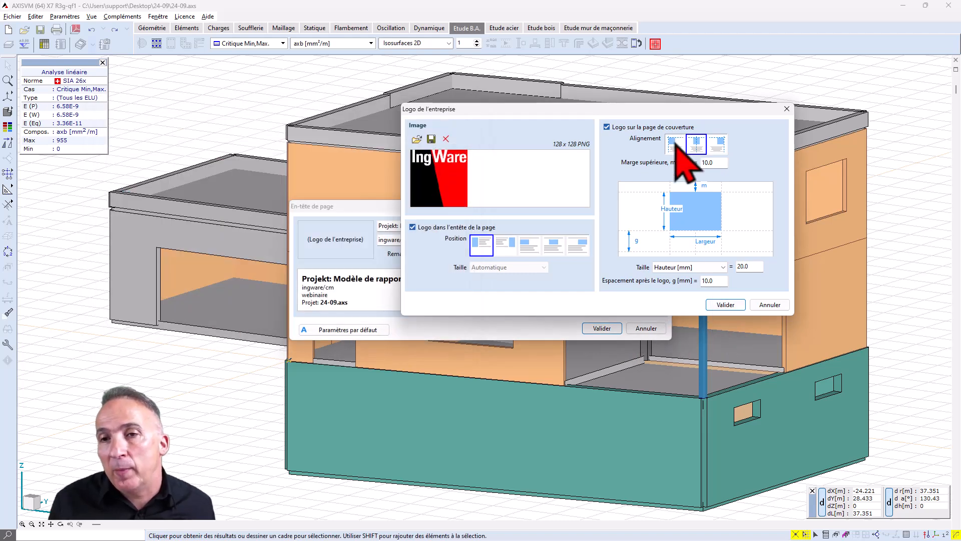
click(726, 305)
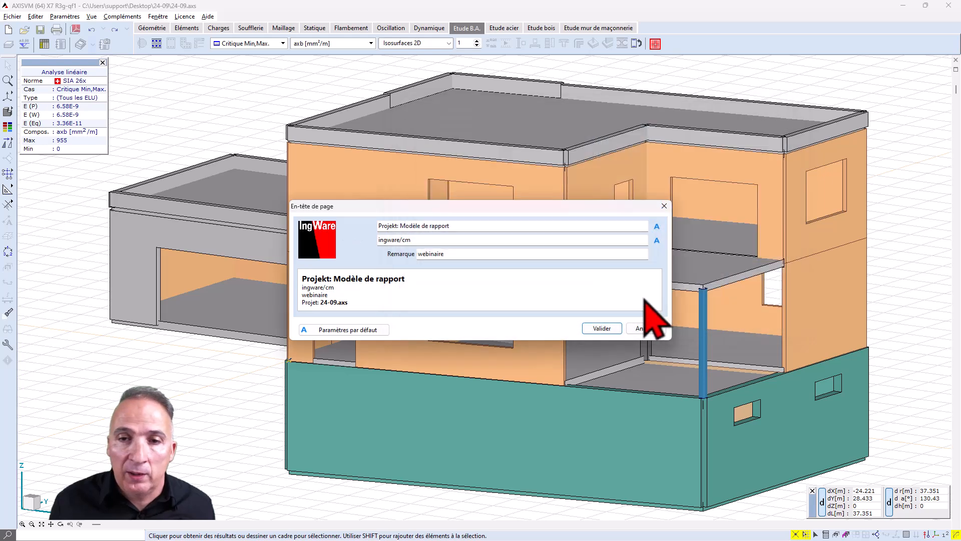
click(601, 328)
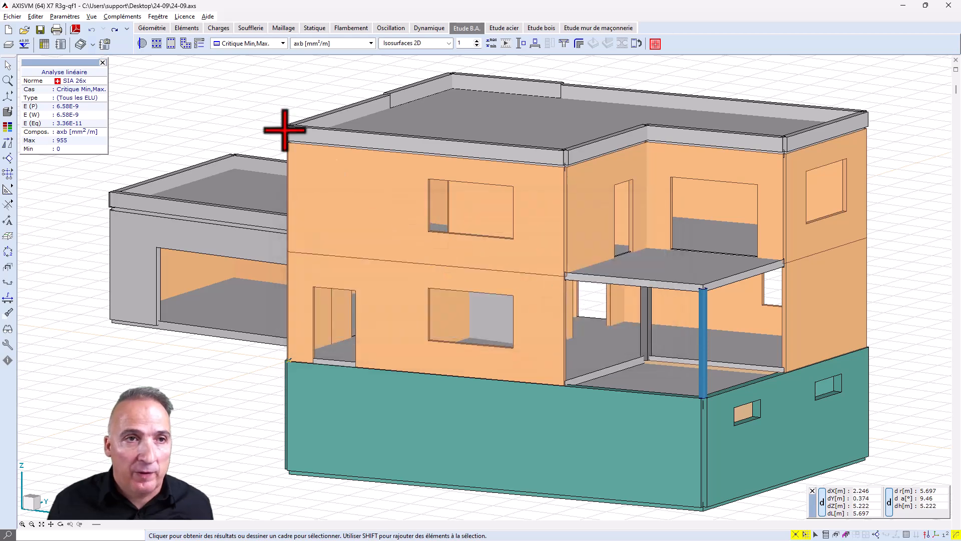
Open the report designer and rename the report Ausgabe as "Modèle de rapport dalles"
click(60, 44)
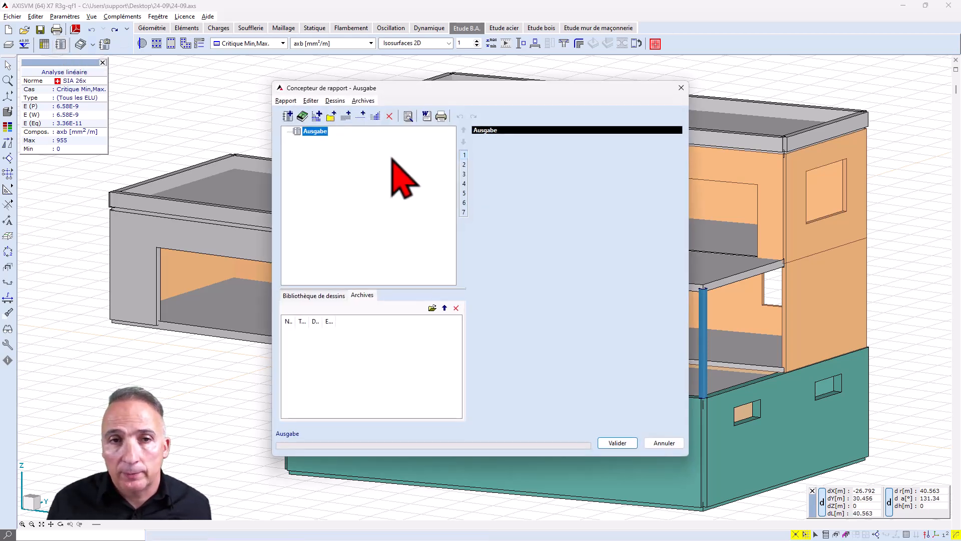
right_click(317, 132)
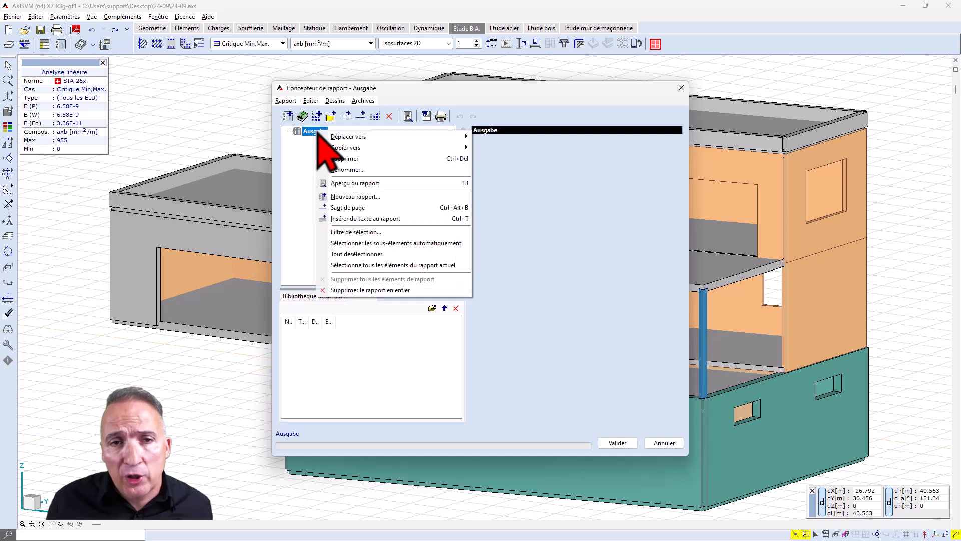
click(348, 170)
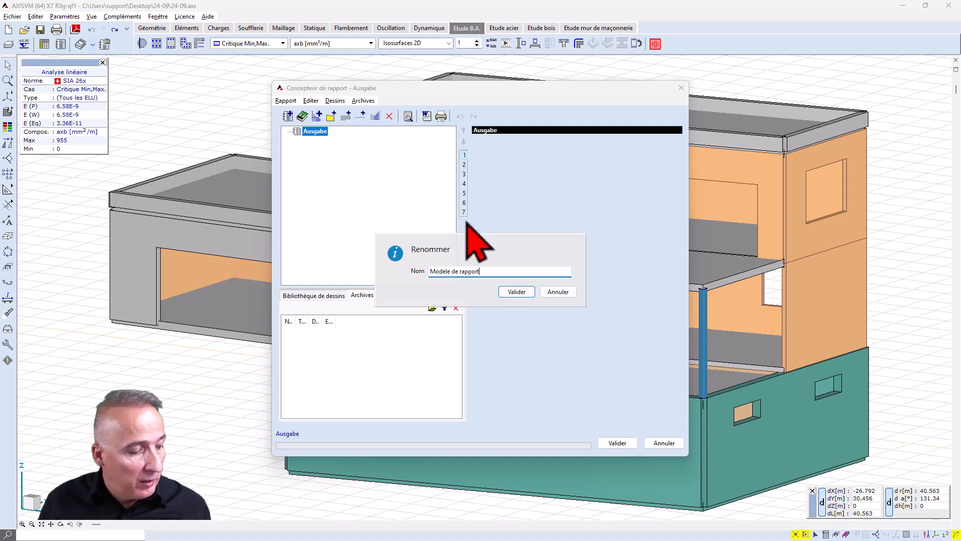
text(dalles)
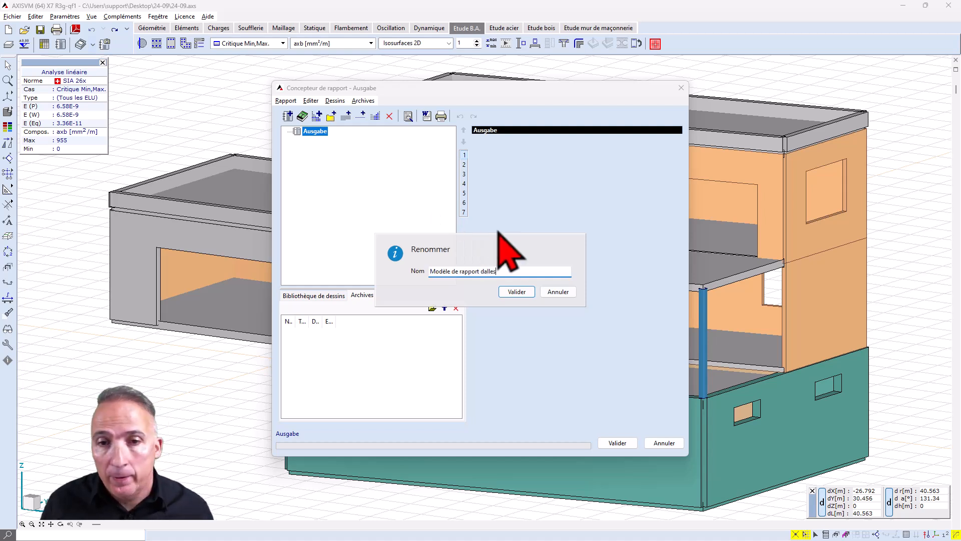
click(516, 291)
Start a new report template classified by architectural element types, including only Dalles and excluding Appuis and connection elements
click(317, 132)
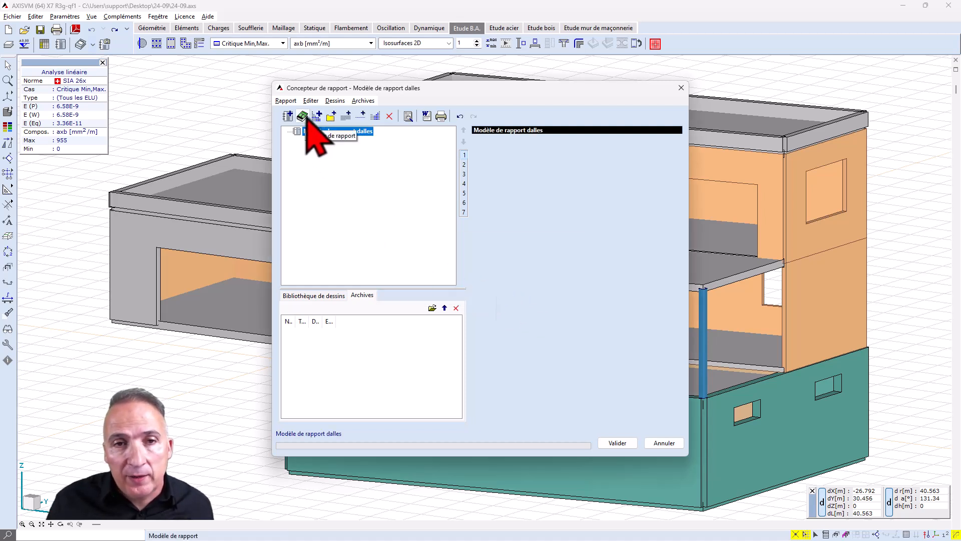
click(303, 117)
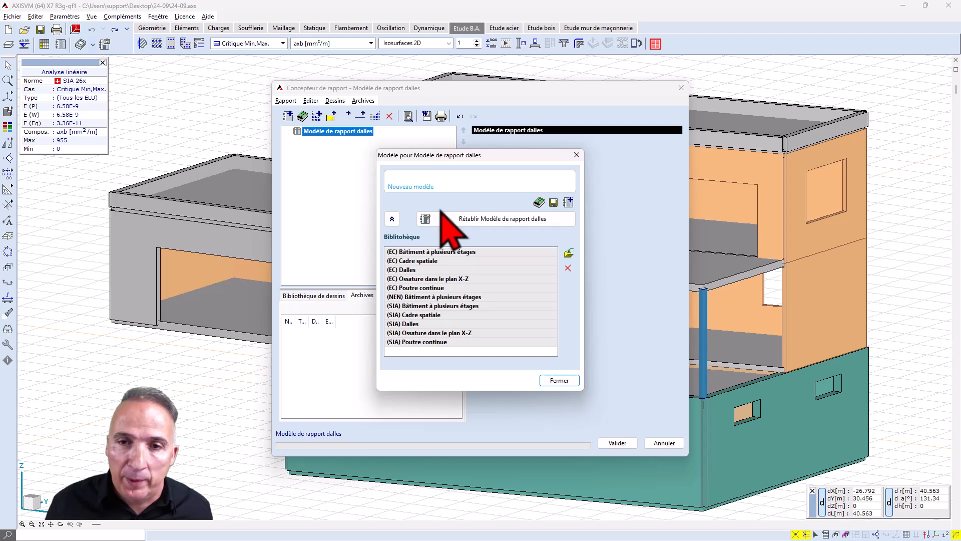
click(539, 203)
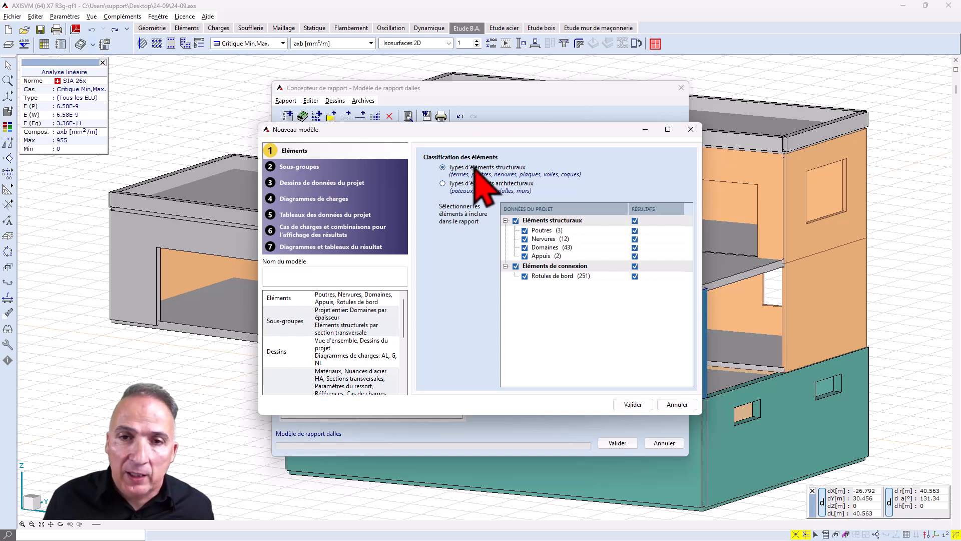
click(442, 183)
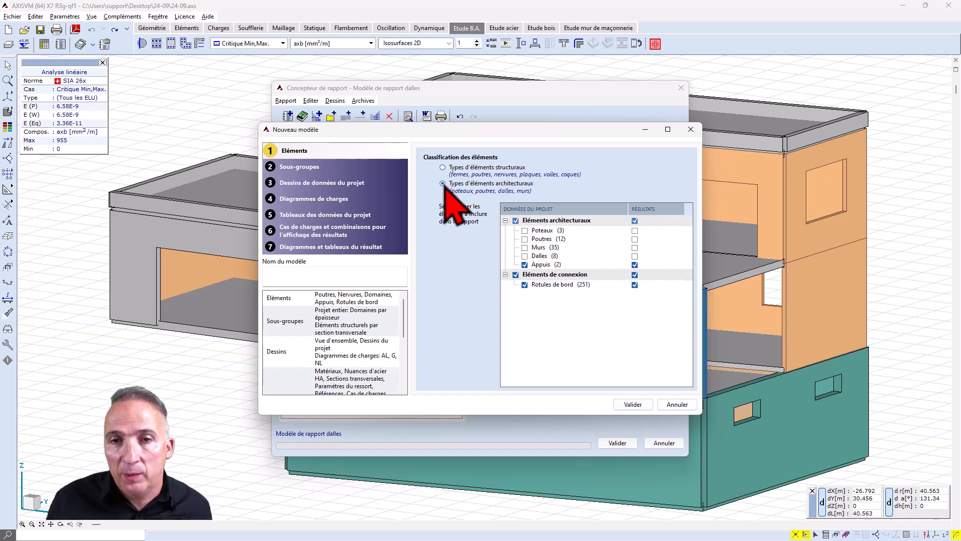
click(524, 265)
click(525, 256)
click(514, 275)
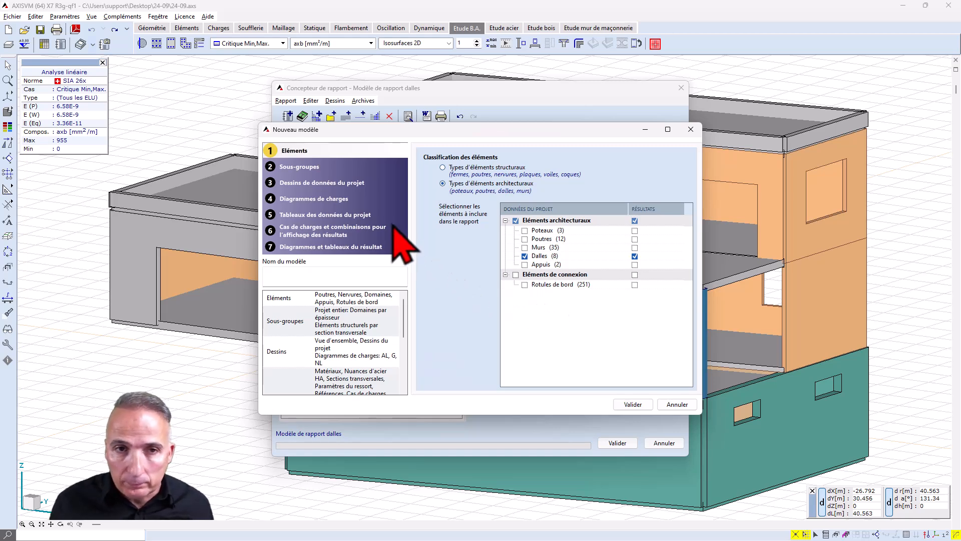
Group the whole project by storeys without Domaines par épaisseur, and exclude self-weight G from the load diagrams
click(300, 167)
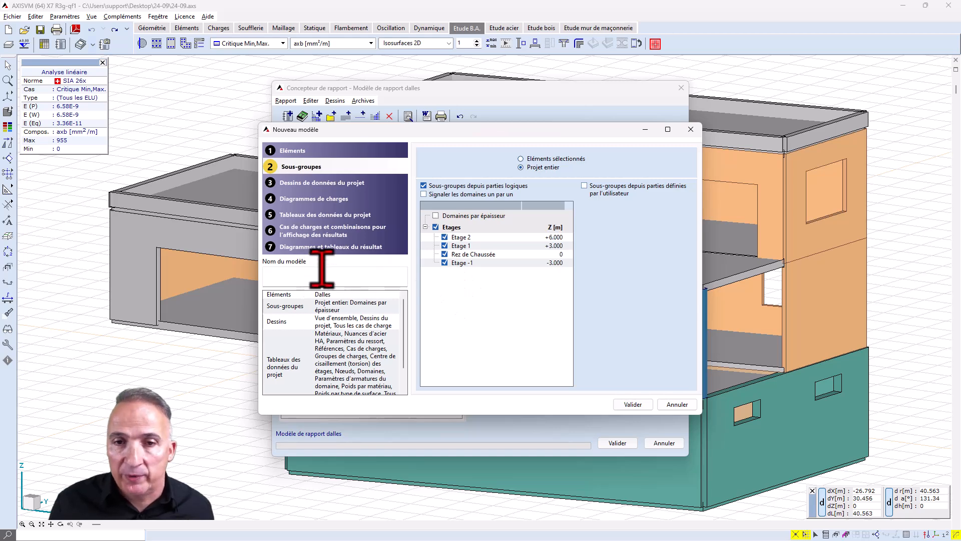
click(328, 185)
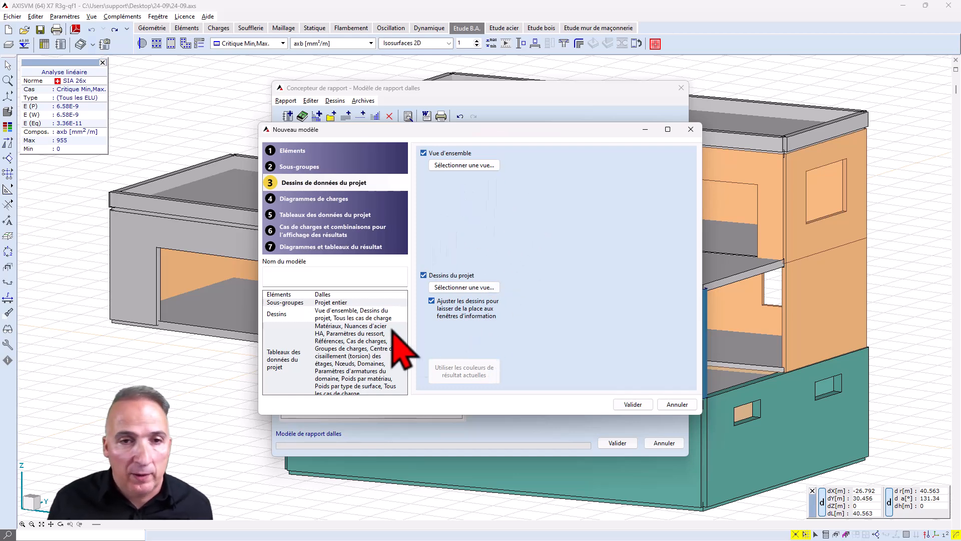
click(328, 200)
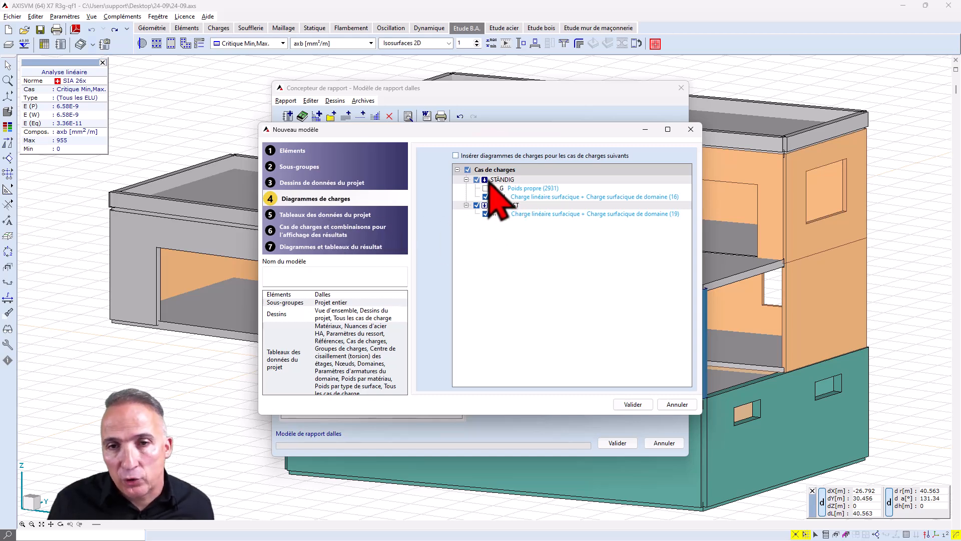
Limit the project data tables to Matériaux, Nuances d'acier HA and Groupes de charges, excluding elements, weight summary and loads
click(320, 218)
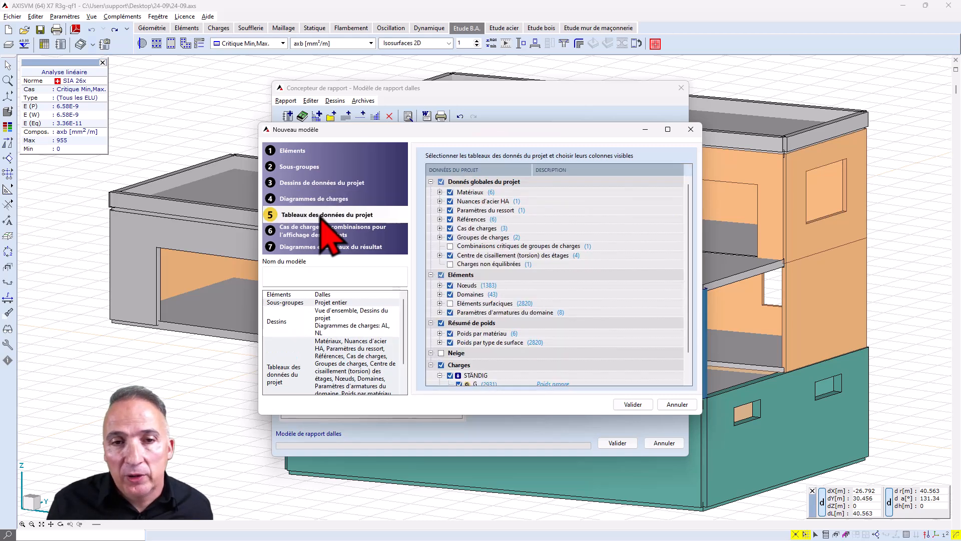
click(440, 193)
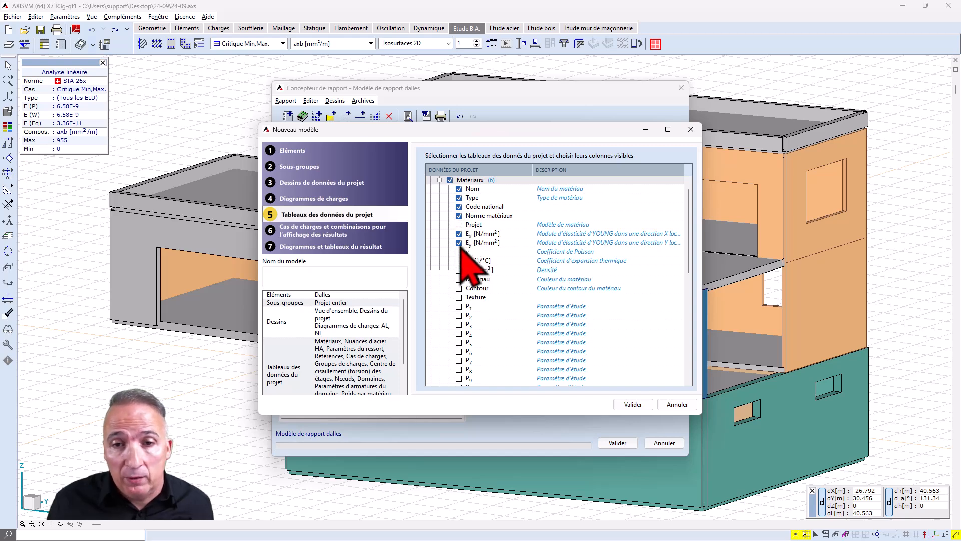
click(440, 181)
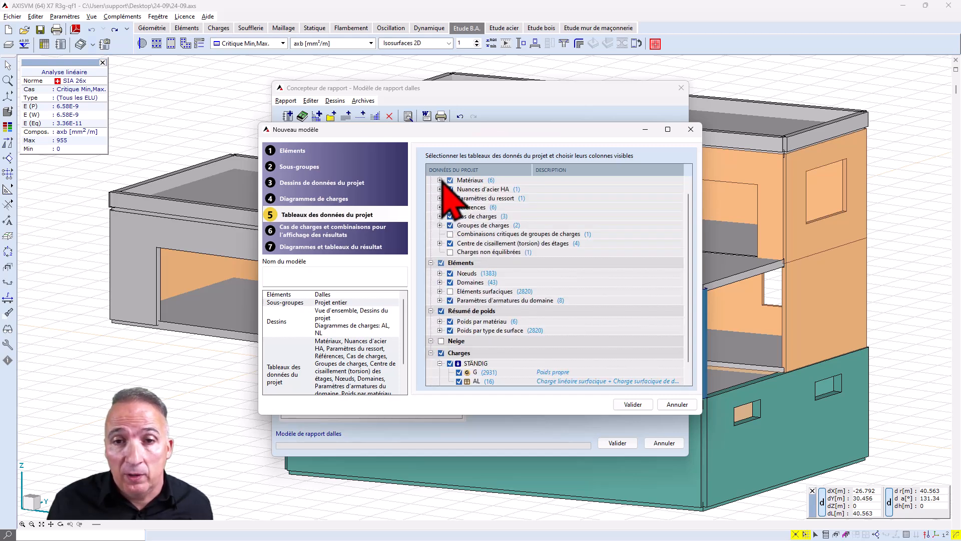
click(450, 217)
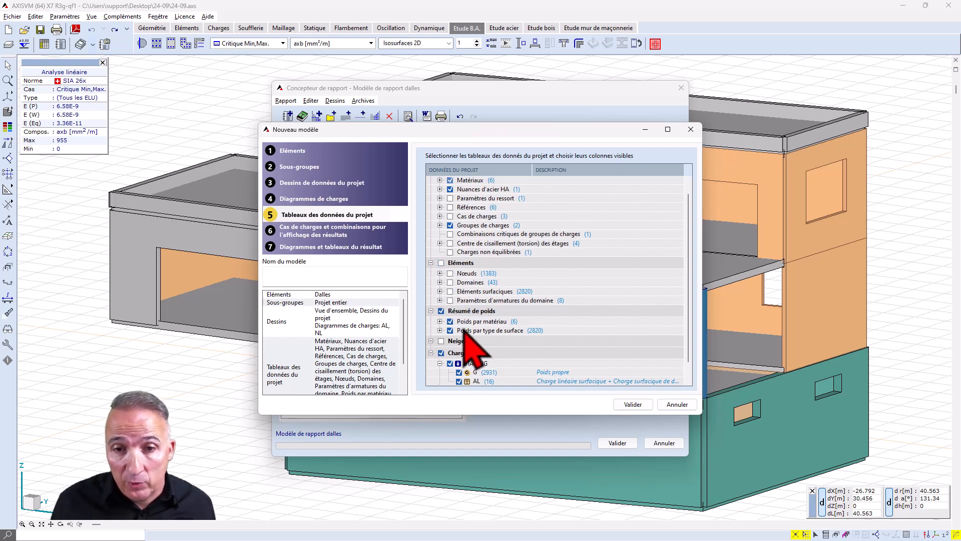
scroll(462, 326, down, 1)
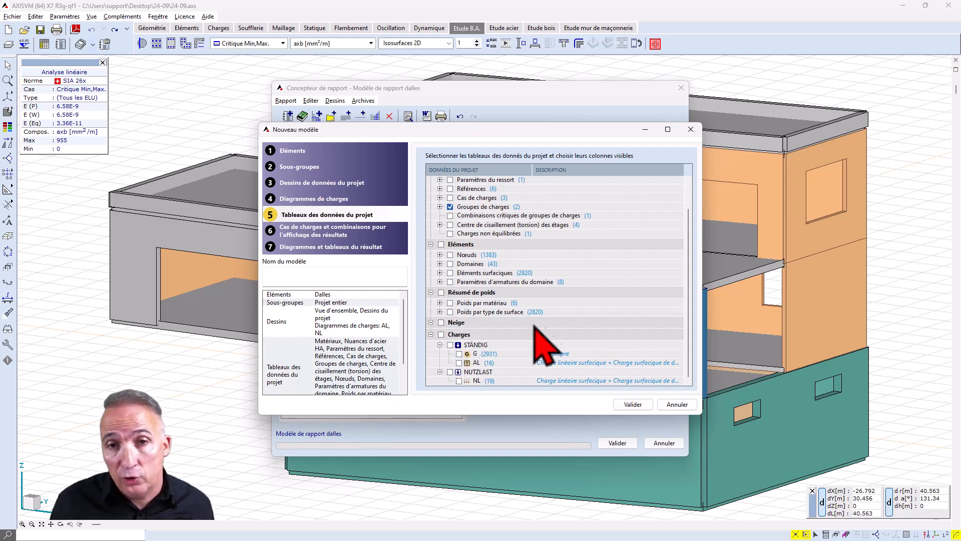
scroll(518, 301, up, 2)
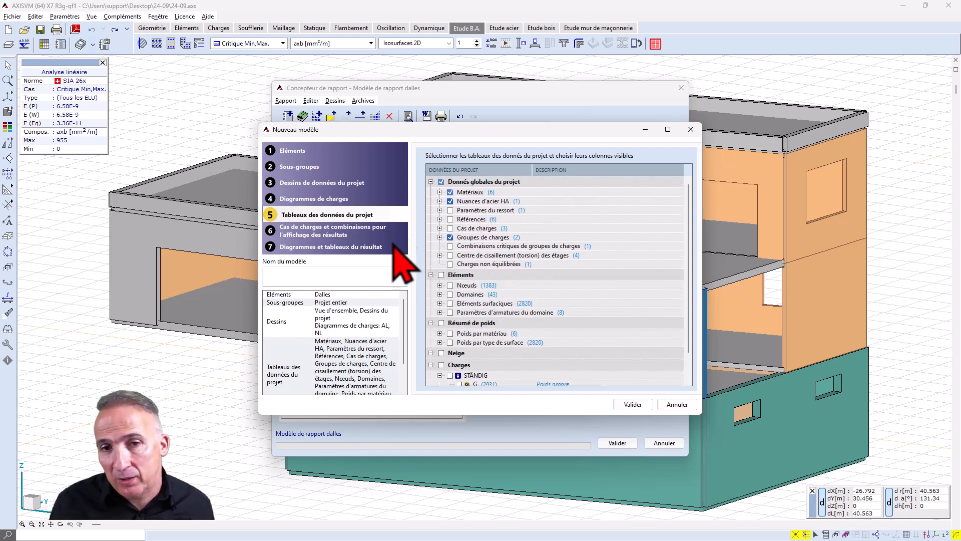
Keep Critique Min,Max. for the results and limit the nodal displacements to eZ, drawn as Isosurfaces 2D
click(340, 234)
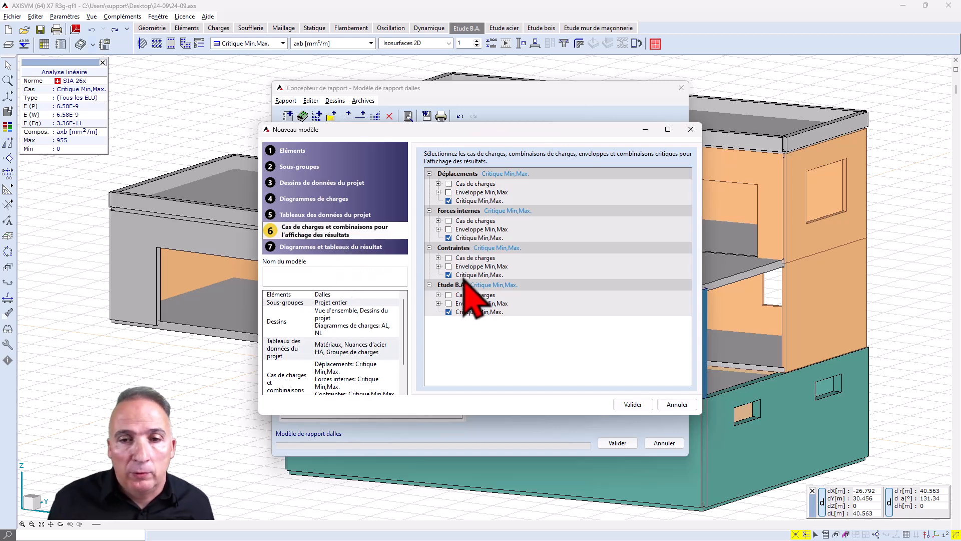
click(321, 247)
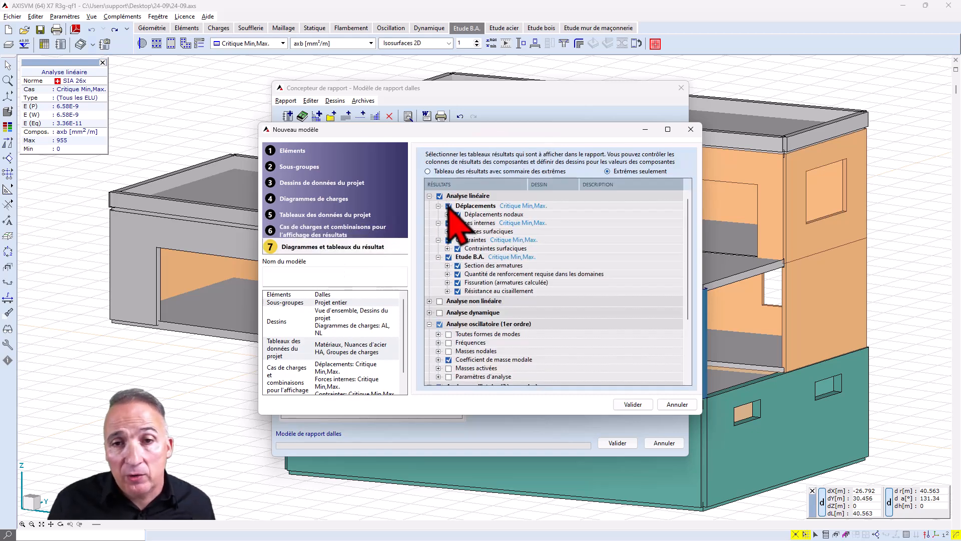
click(447, 214)
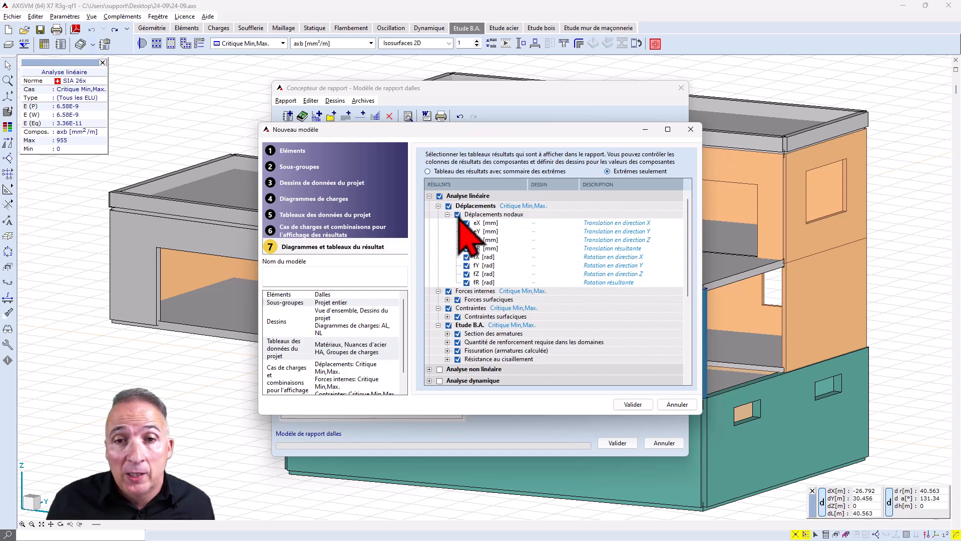
click(575, 241)
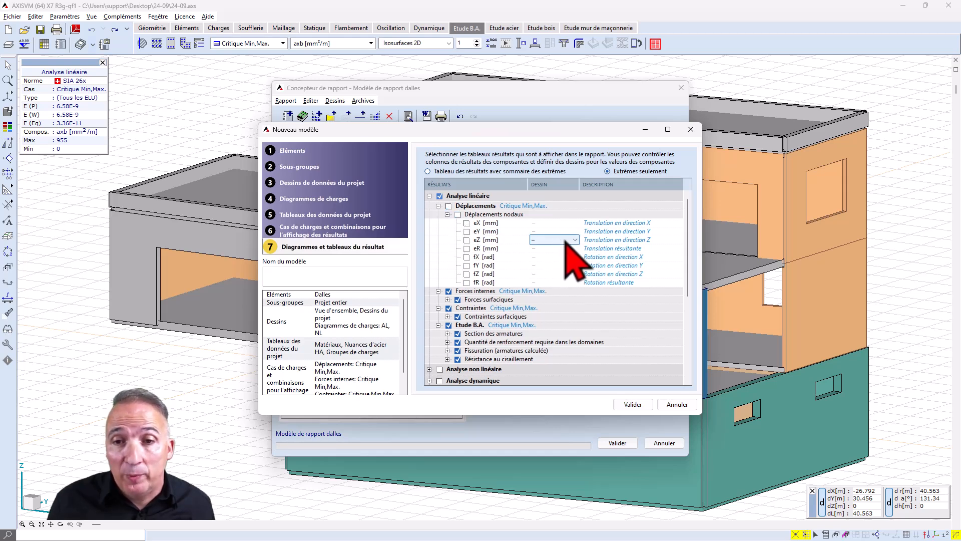
click(575, 240)
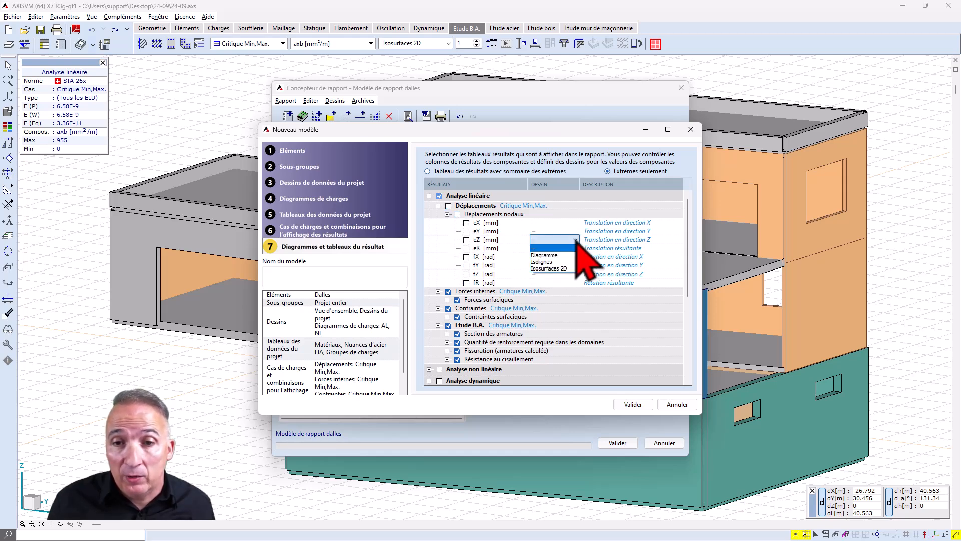
click(557, 269)
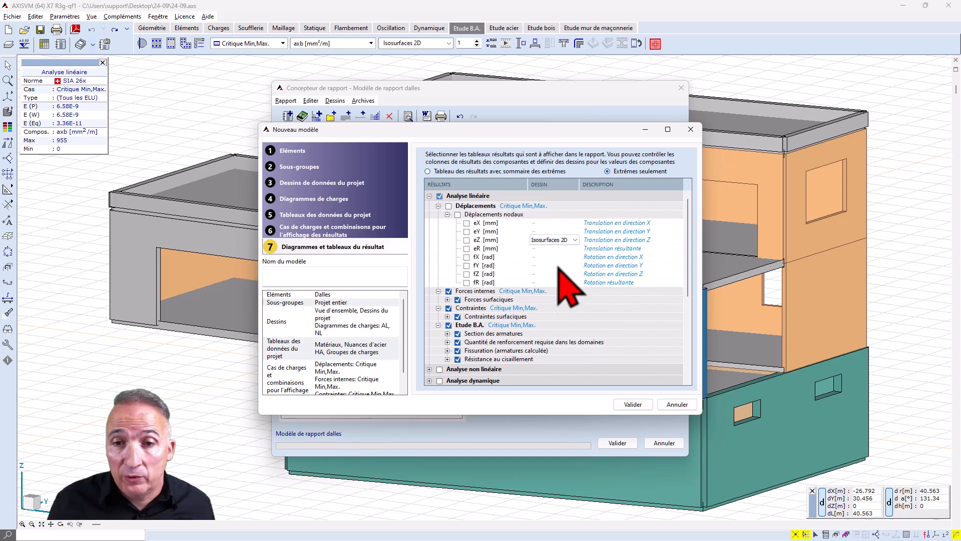
click(466, 239)
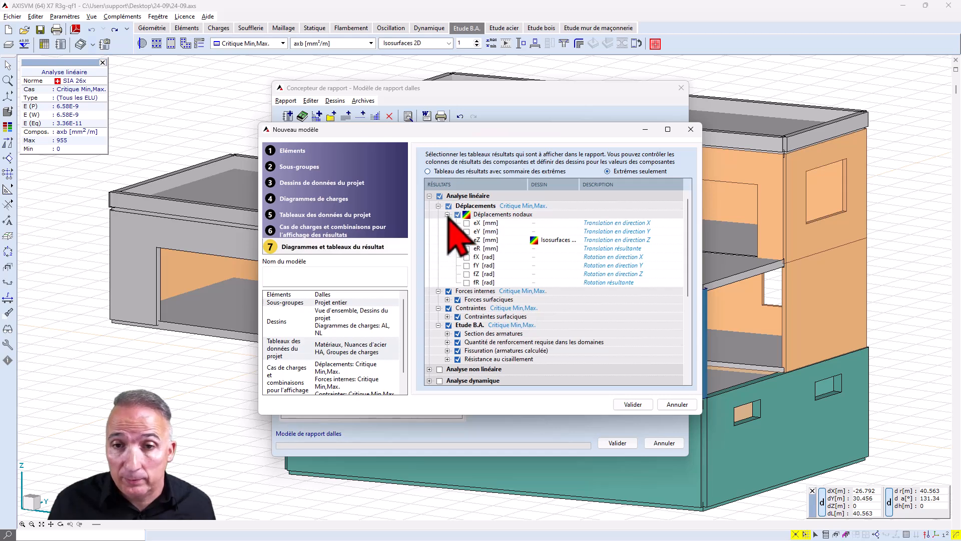
click(447, 214)
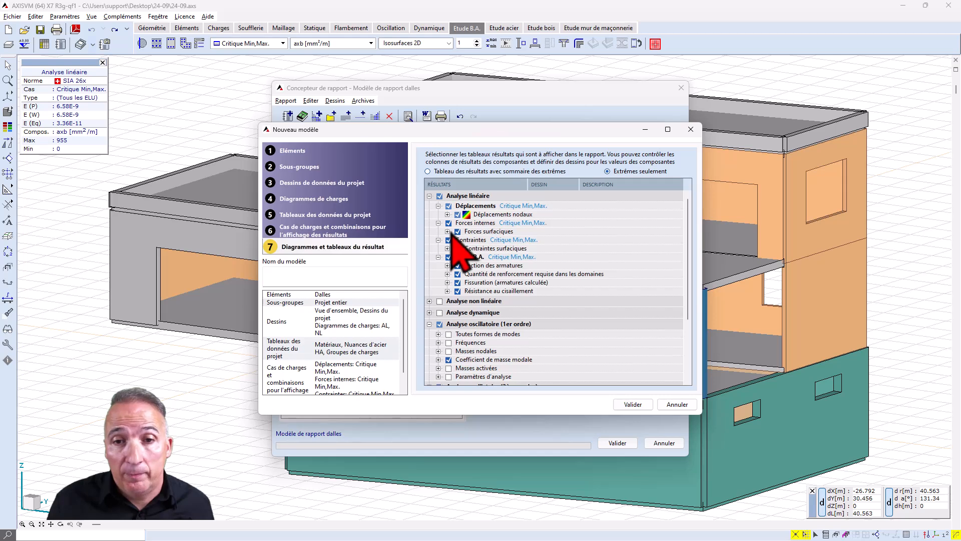
Limit the Forces surfaciques results of the linear analysis to the components mx, my and vRz
click(447, 231)
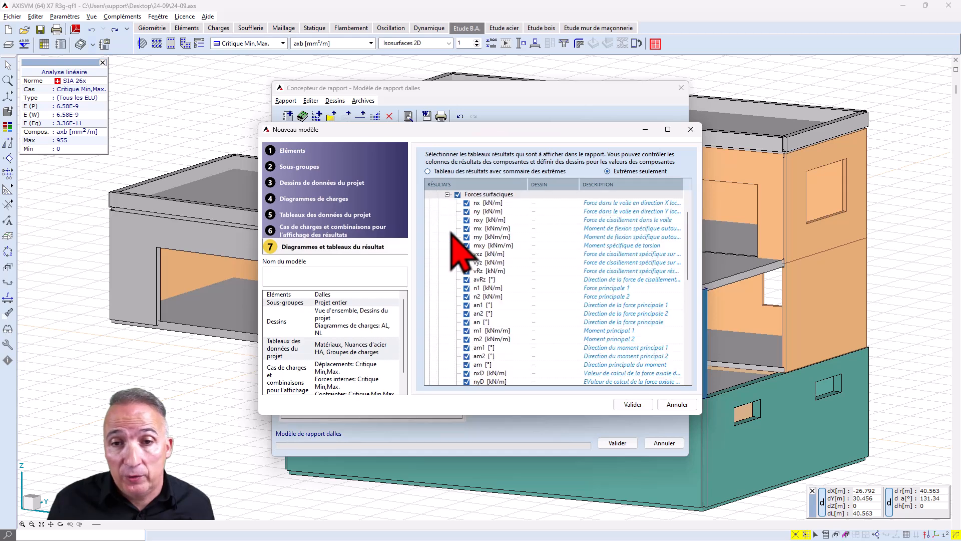
click(458, 196)
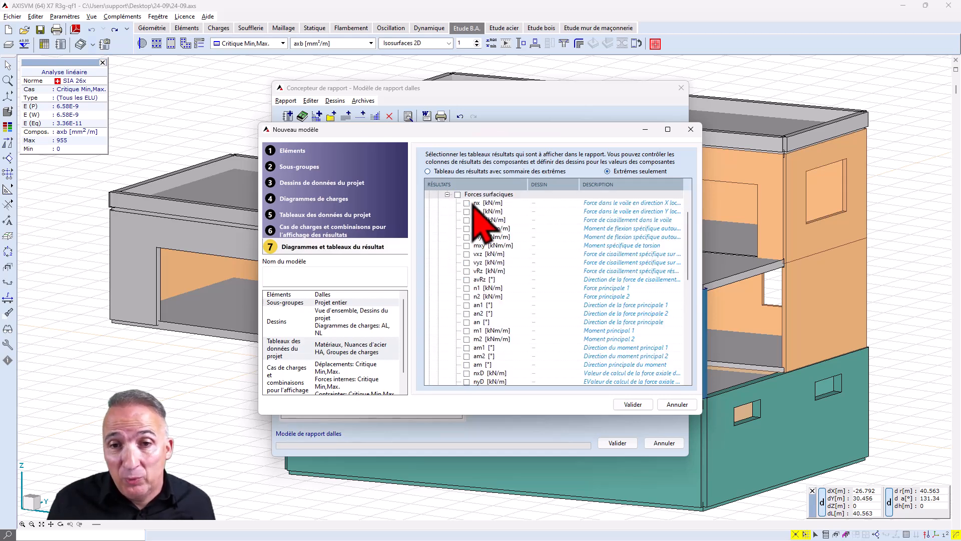
click(467, 229)
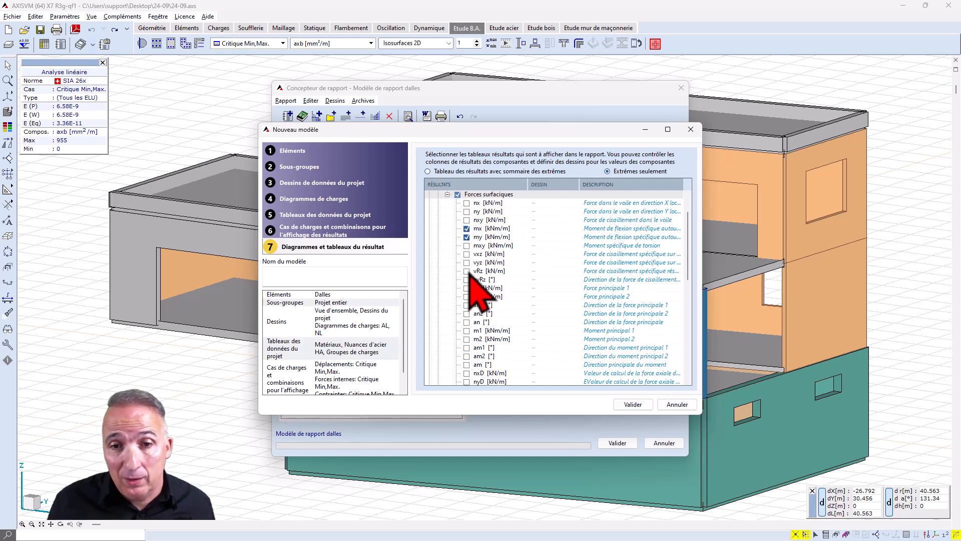
click(468, 271)
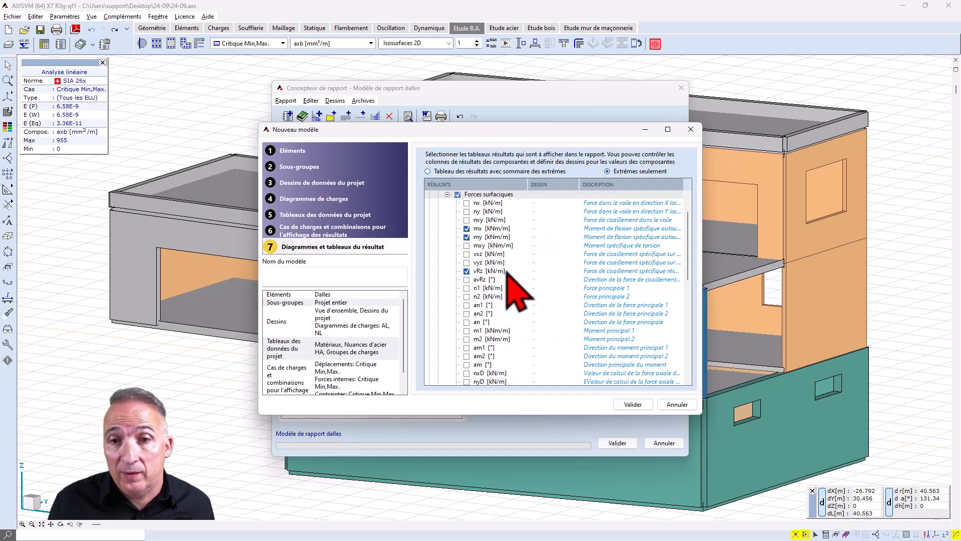
Set the drawing type of the surface forces mx, my and vRz to Isosurfaces 2D
click(566, 229)
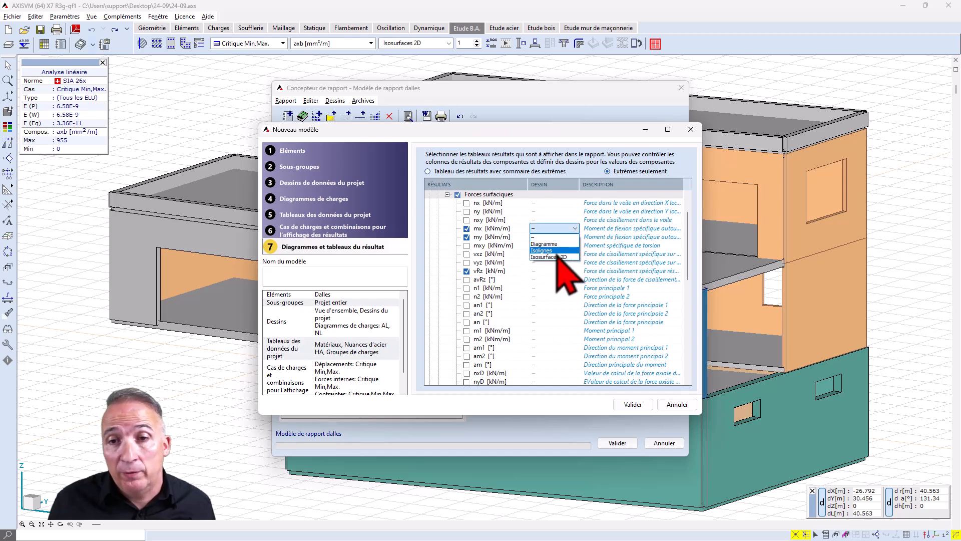
click(557, 256)
click(574, 237)
click(565, 265)
click(575, 270)
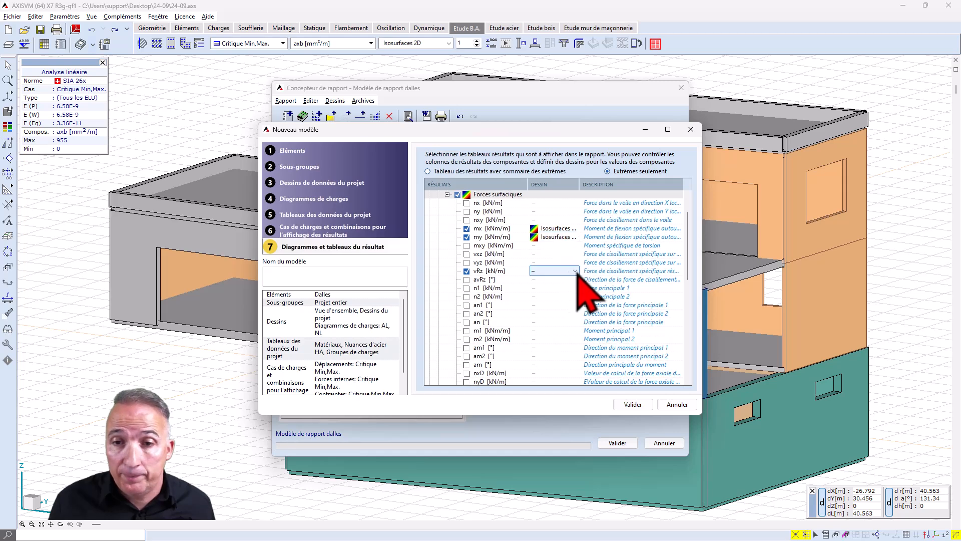
click(571, 299)
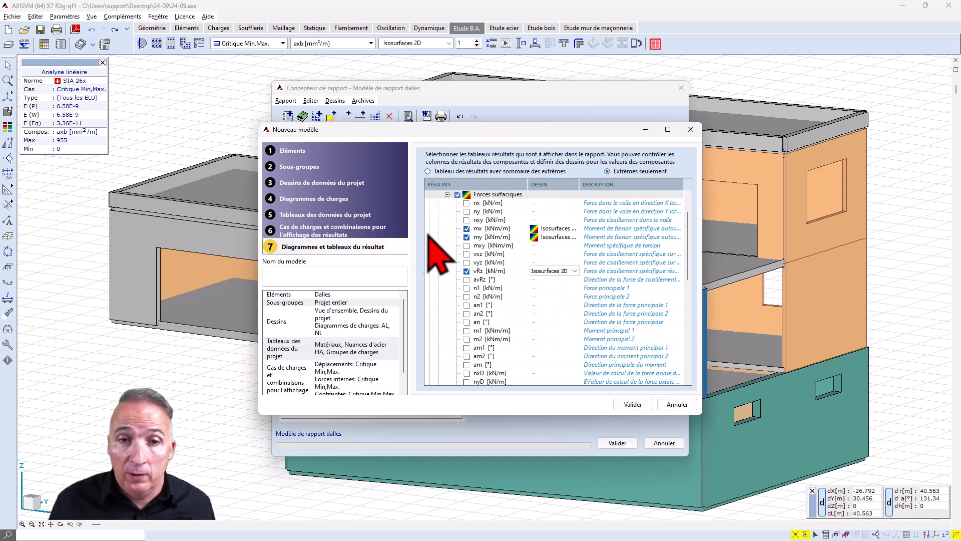
Exclude Contraintes, Quantité de renforcement requise and Fissuration, and limit Section des armatures to axb, ayb, axh and ayh
scroll(478, 288, down, 10)
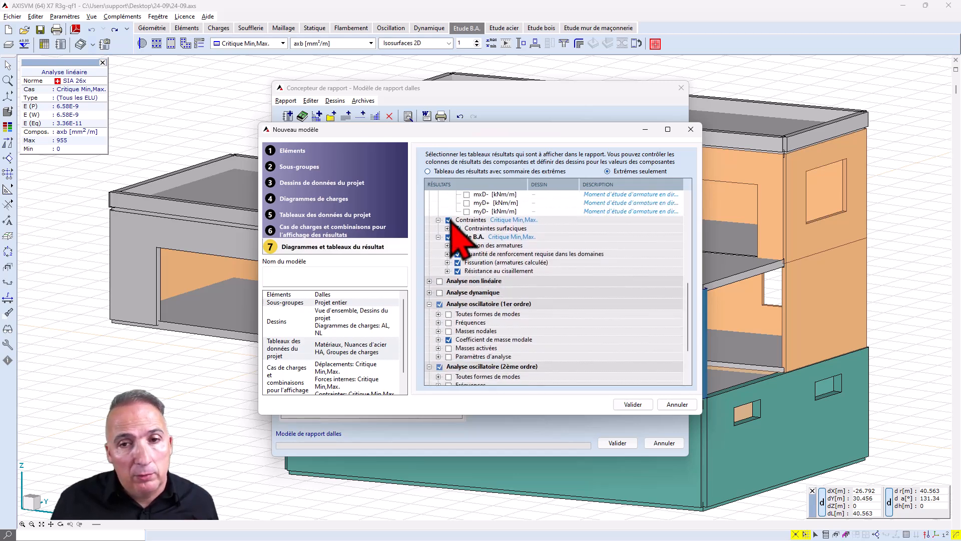
click(448, 220)
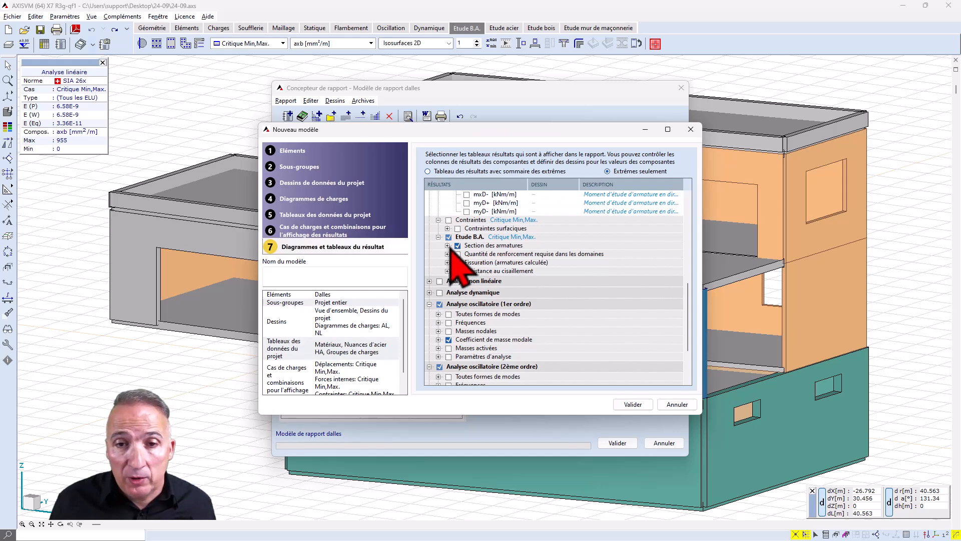
click(447, 245)
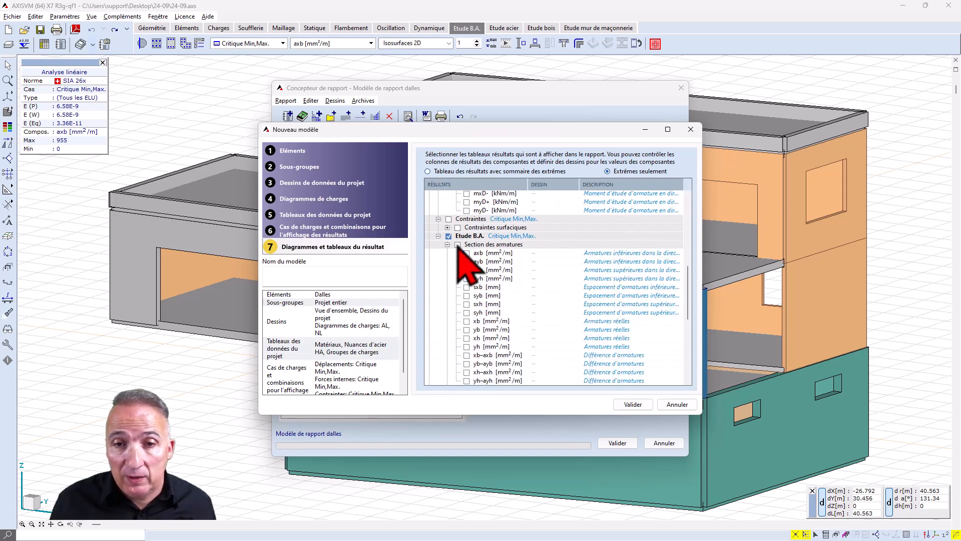
click(466, 261)
click(466, 270)
click(466, 278)
Set the drawing type of the reinforcement sections axb, ayb, axh and ayh to Isosurfaces 2D
click(574, 253)
click(575, 253)
click(551, 281)
click(575, 261)
click(575, 262)
click(550, 290)
click(575, 270)
click(575, 270)
click(573, 299)
click(575, 278)
click(574, 279)
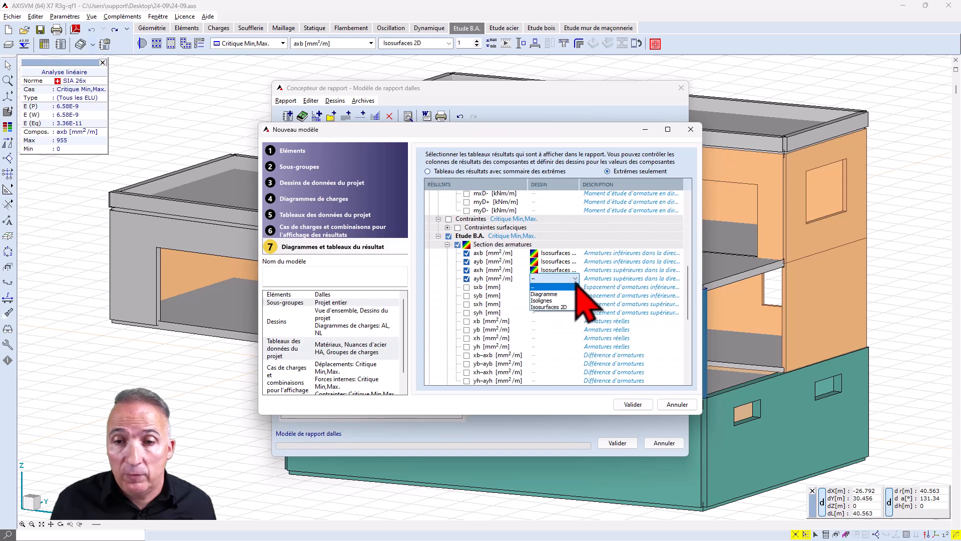
click(573, 307)
click(556, 288)
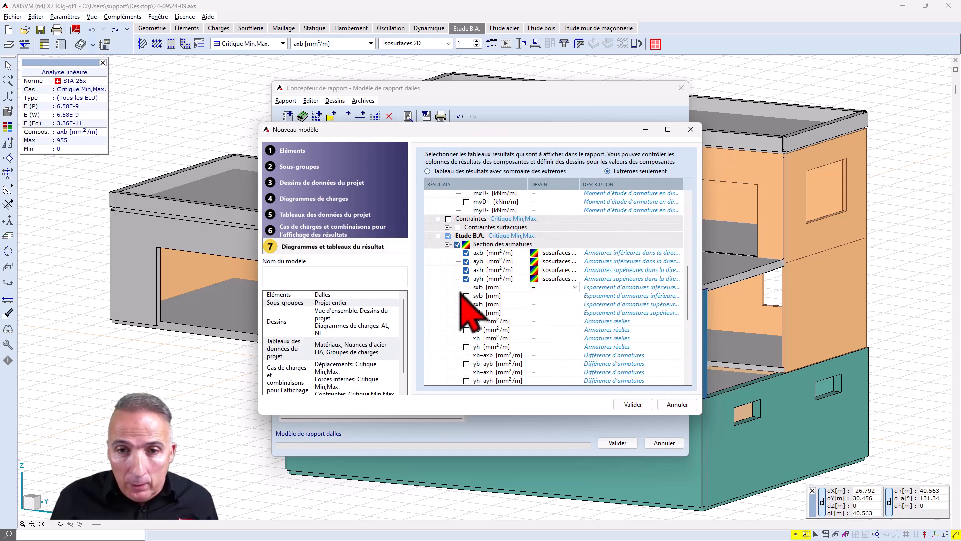
click(447, 244)
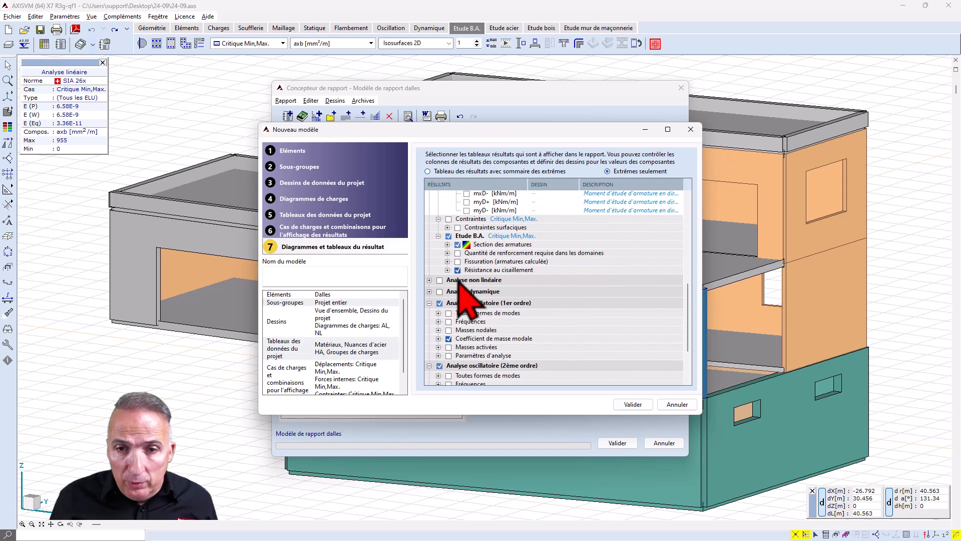
Limit Résistance au cisaillement to the (vEd-VRd,c) component, drawn as Isosurfaces 2D
click(447, 270)
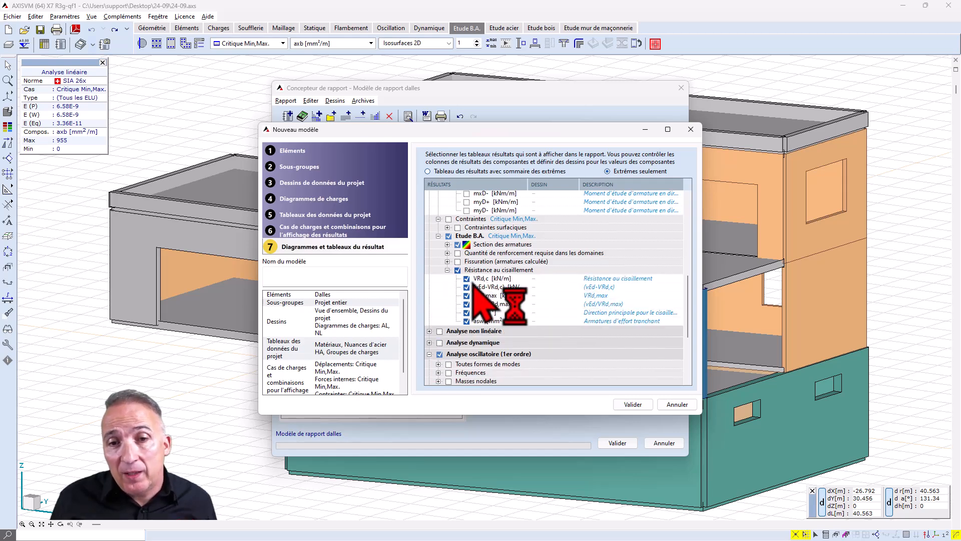
click(467, 296)
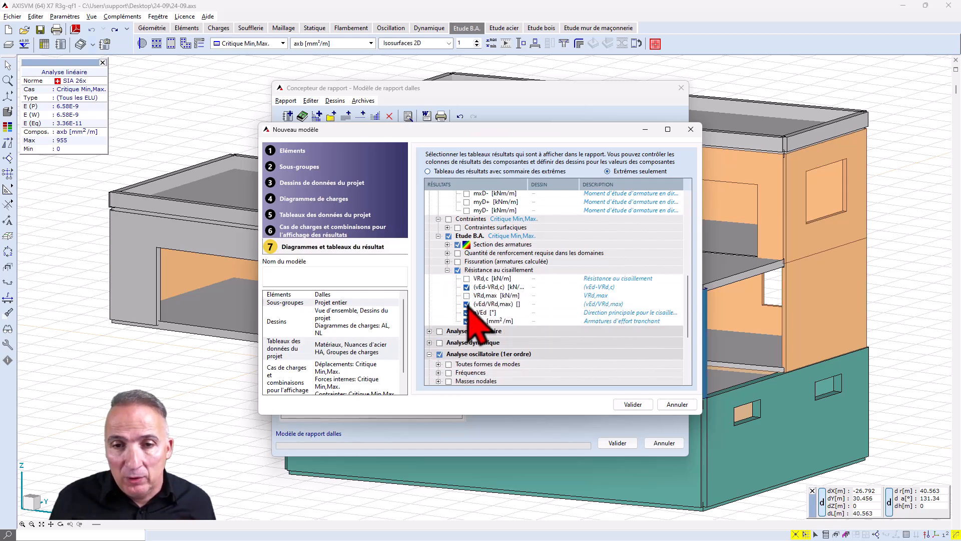
click(466, 312)
click(574, 287)
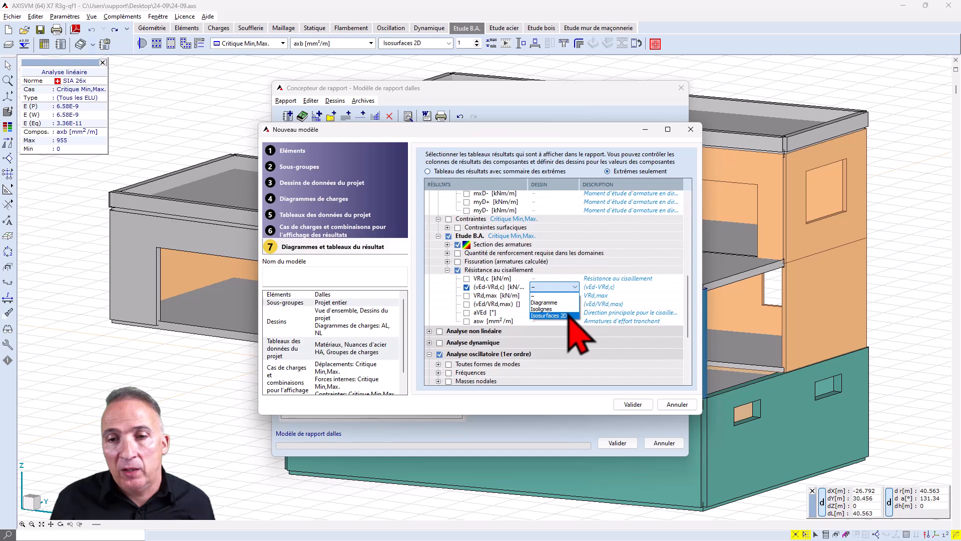
click(569, 315)
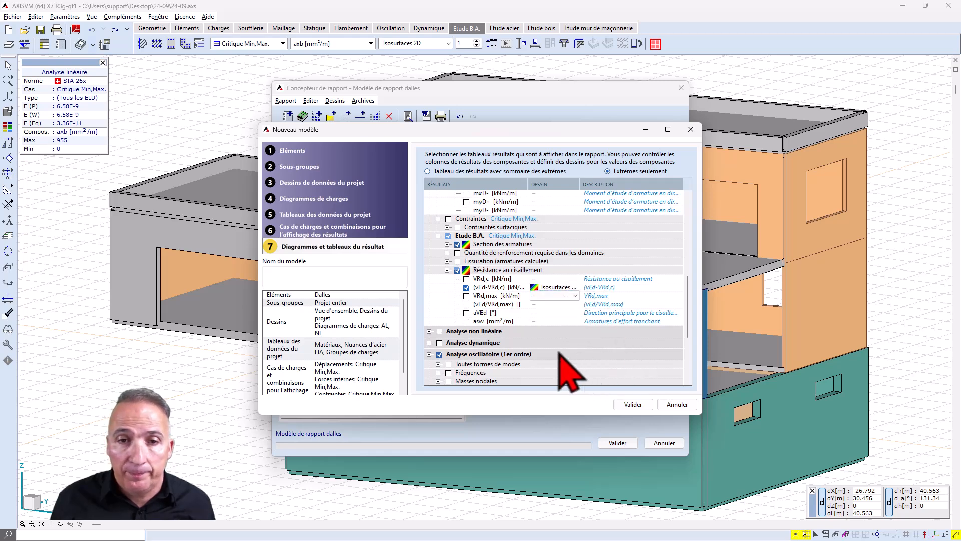
Exclude the Analyse oscillatoire results of both 1er ordre and 2ème ordre from the template
scroll(550, 279, down, 2)
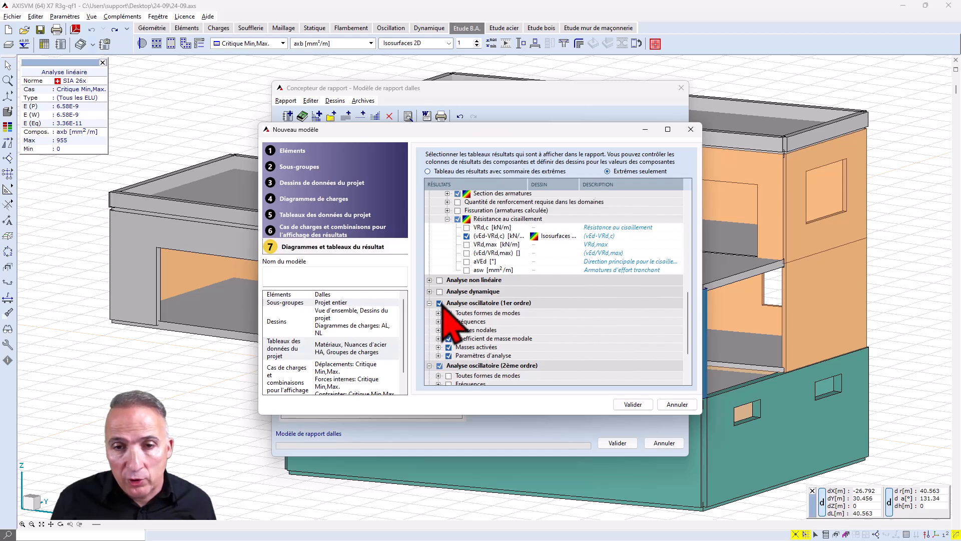
scroll(441, 306, down, 3)
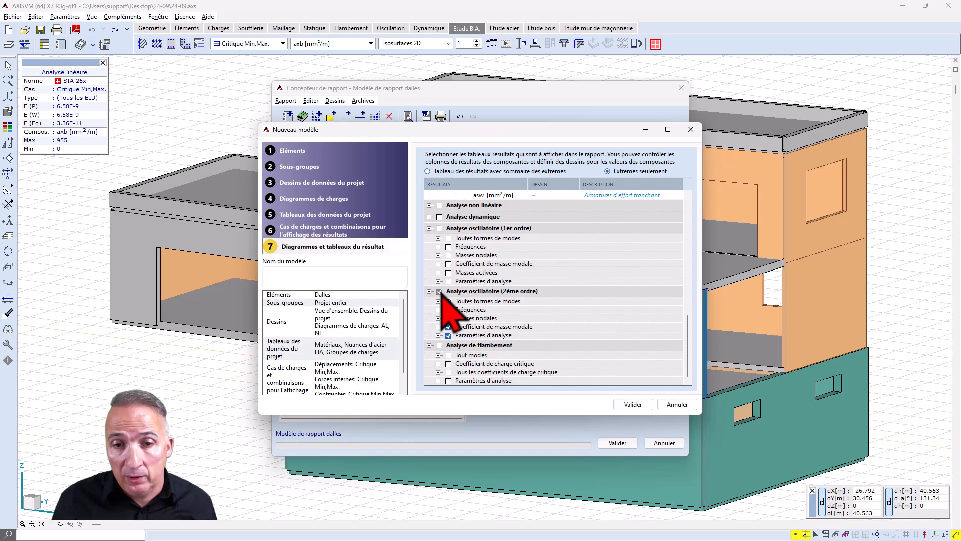
scroll(445, 296, up, 4)
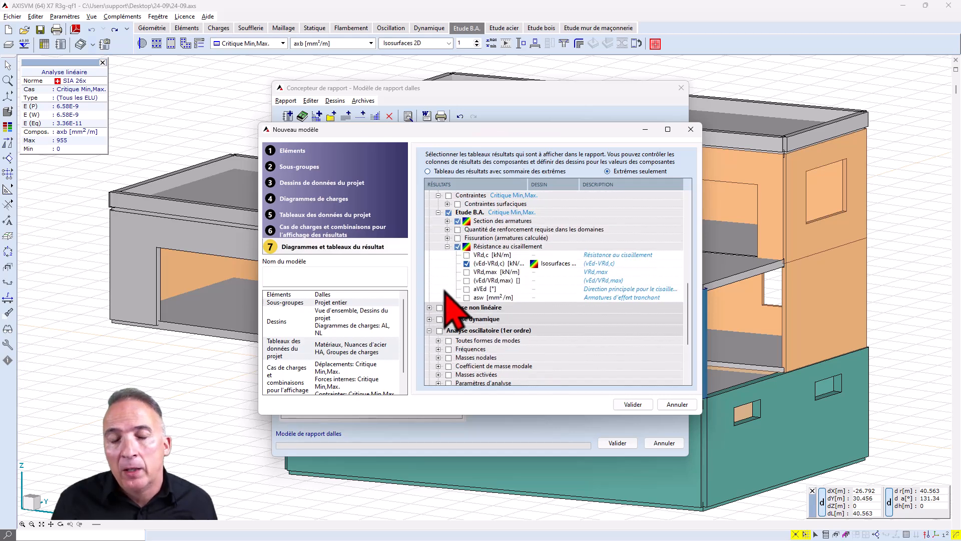
scroll(445, 294, up, 3)
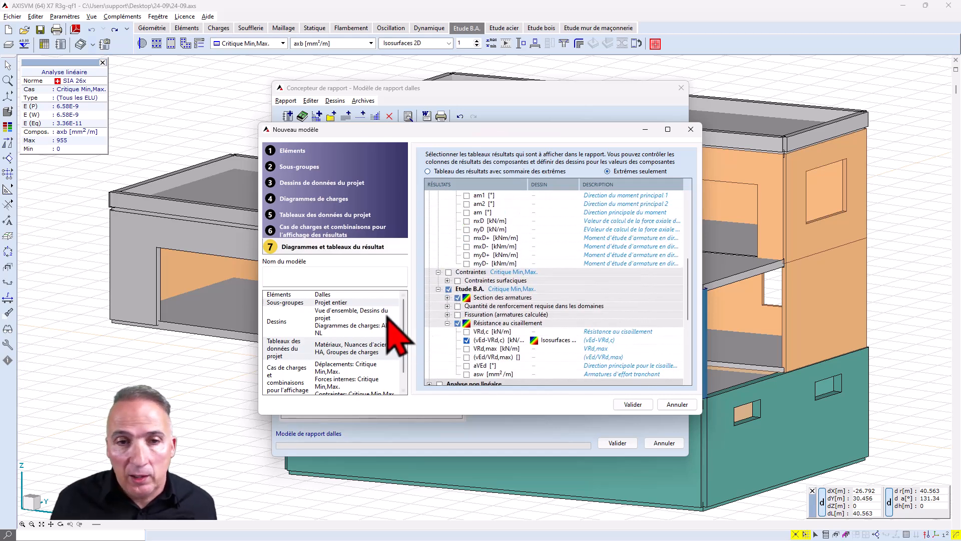
Name the new template 24-09D and validate its definition
click(290, 272)
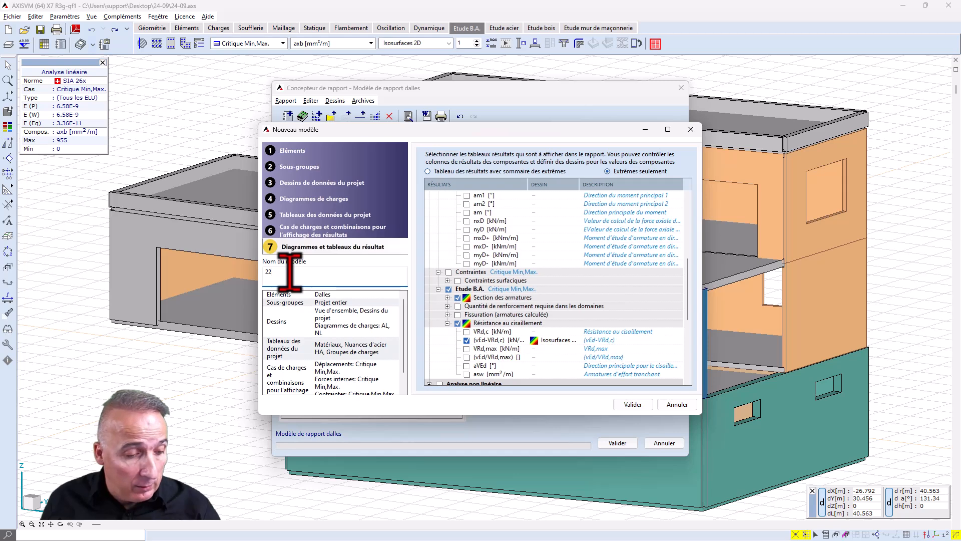
text(24-)
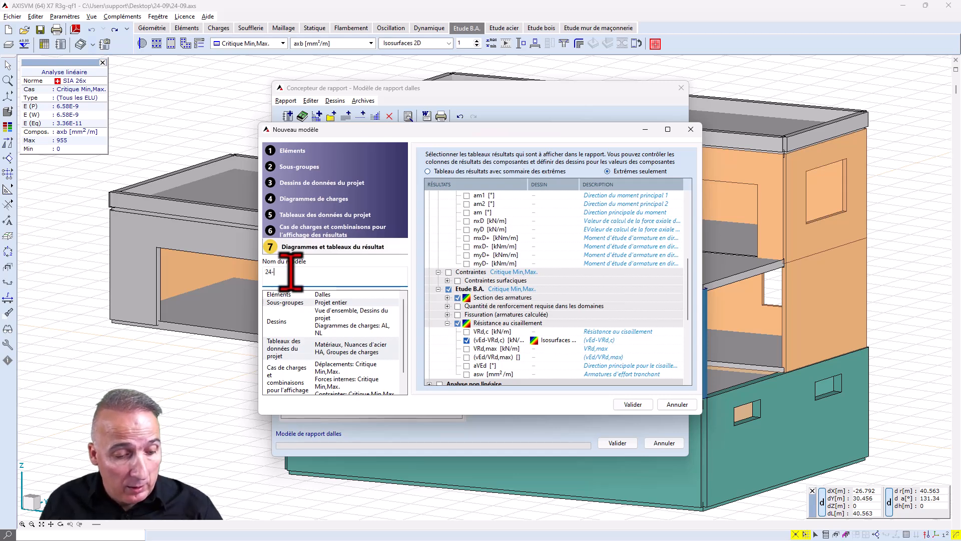
text(09D)
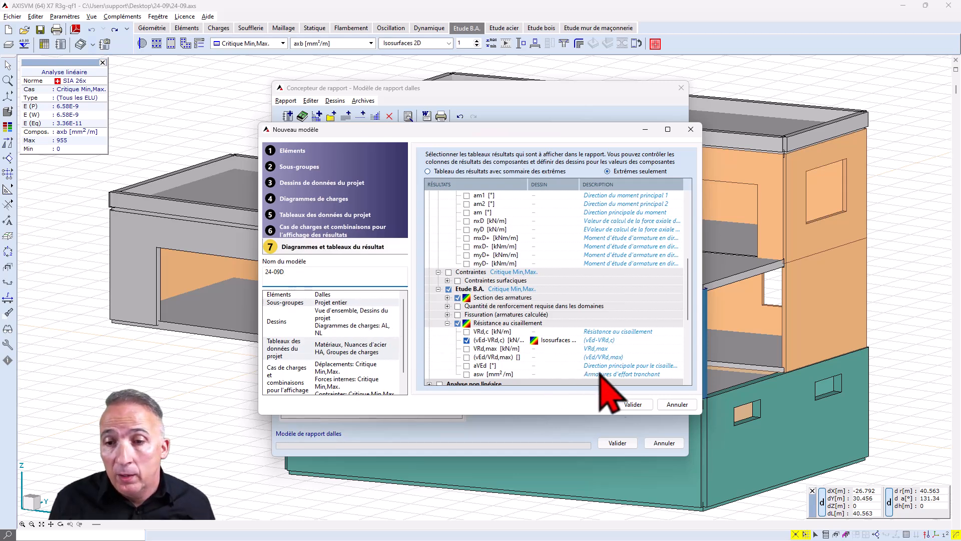
click(634, 406)
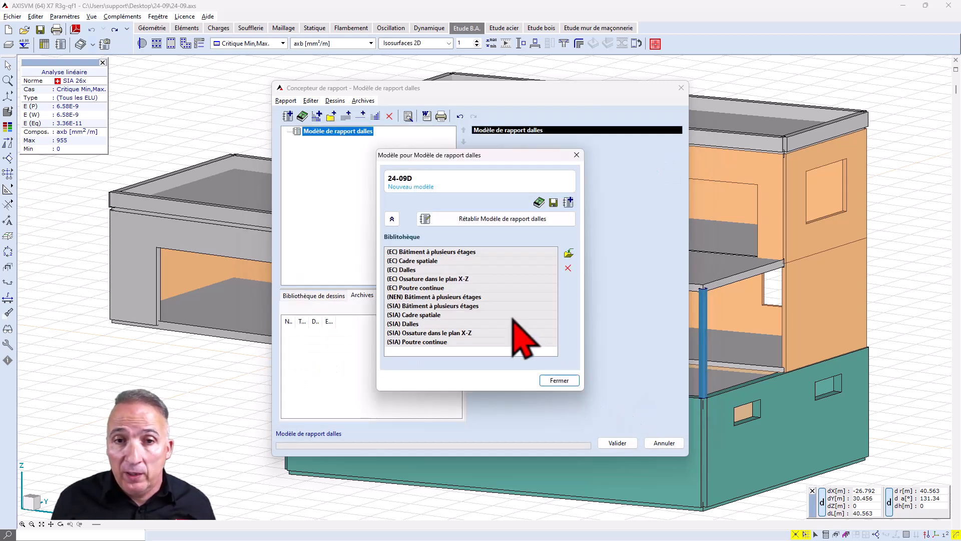
Save the template to the library as report file 24-09D and rebuild the Modèle de rapport dalles report from it
click(553, 203)
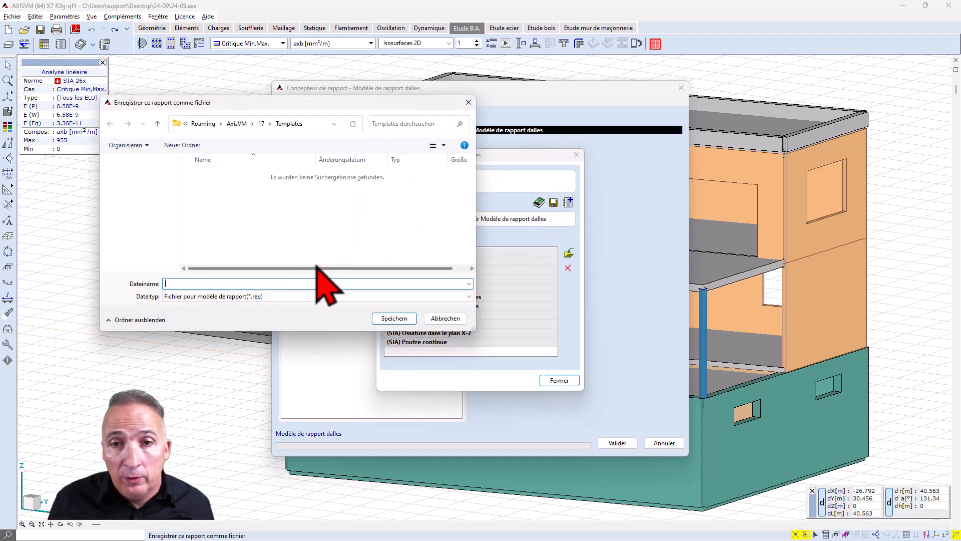
text(24-0)
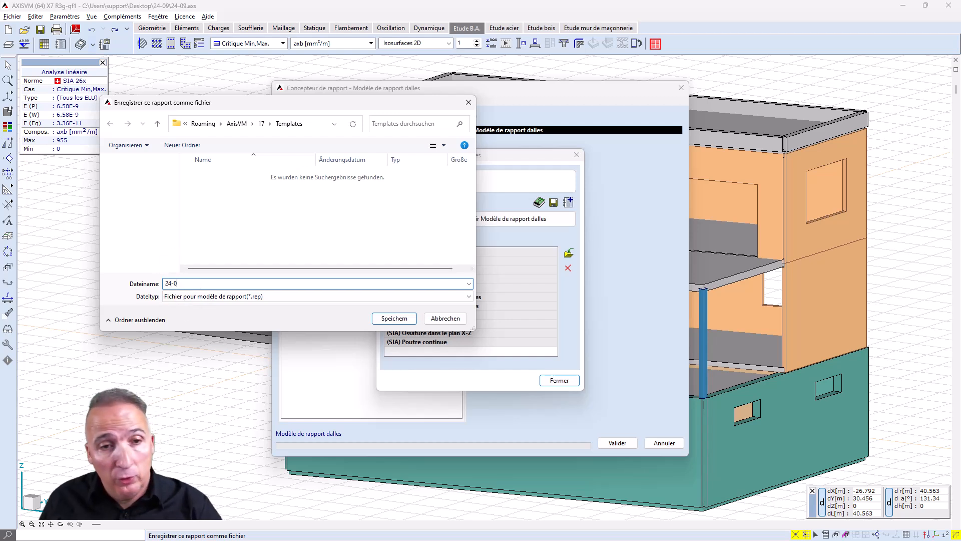
text(9)
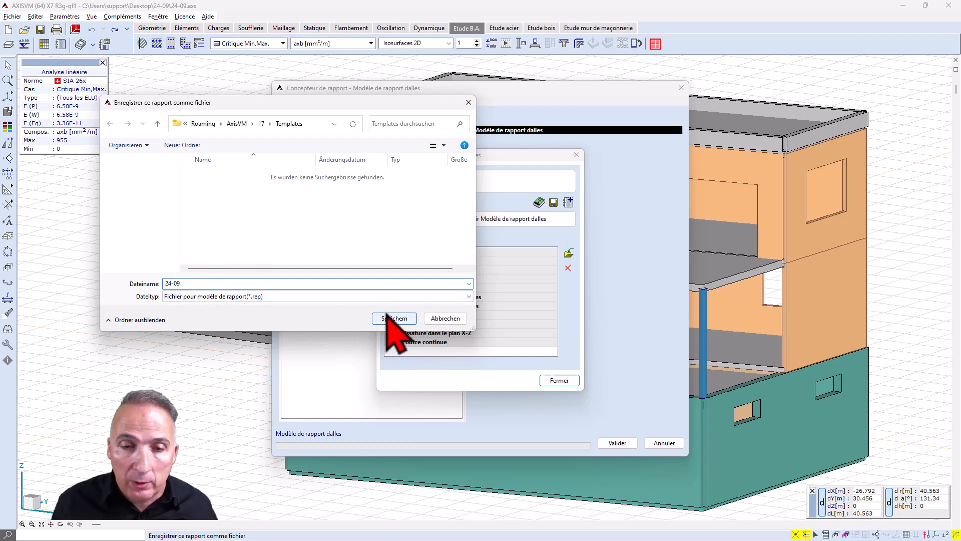
text(D)
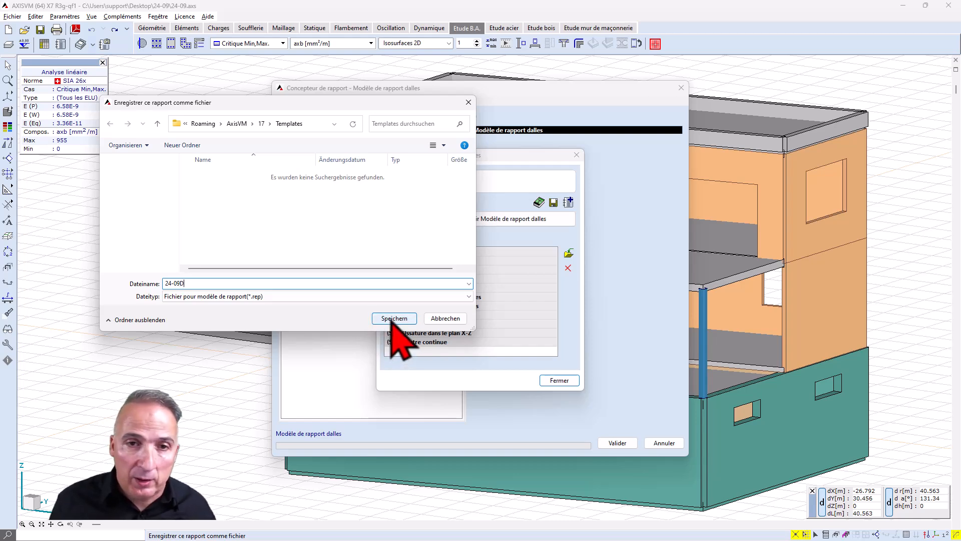
click(393, 319)
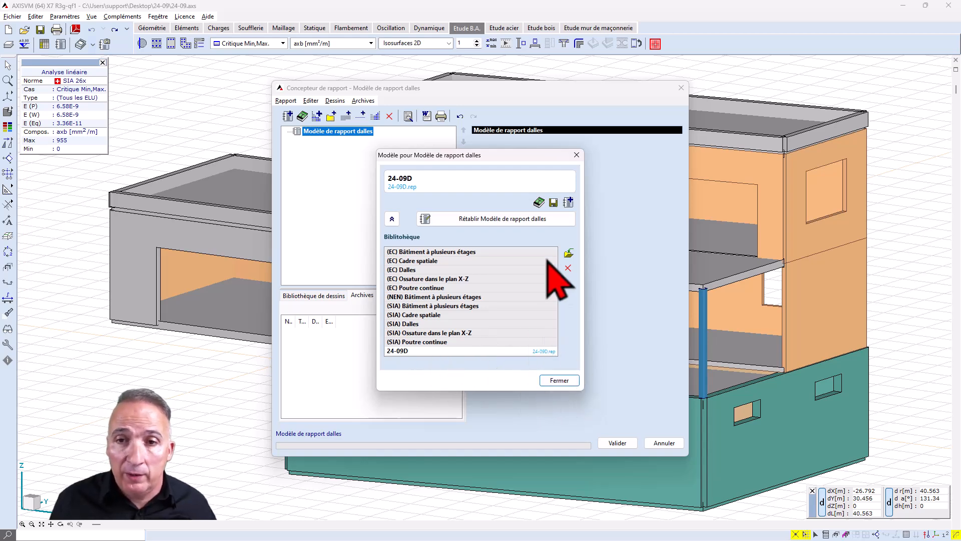
click(527, 221)
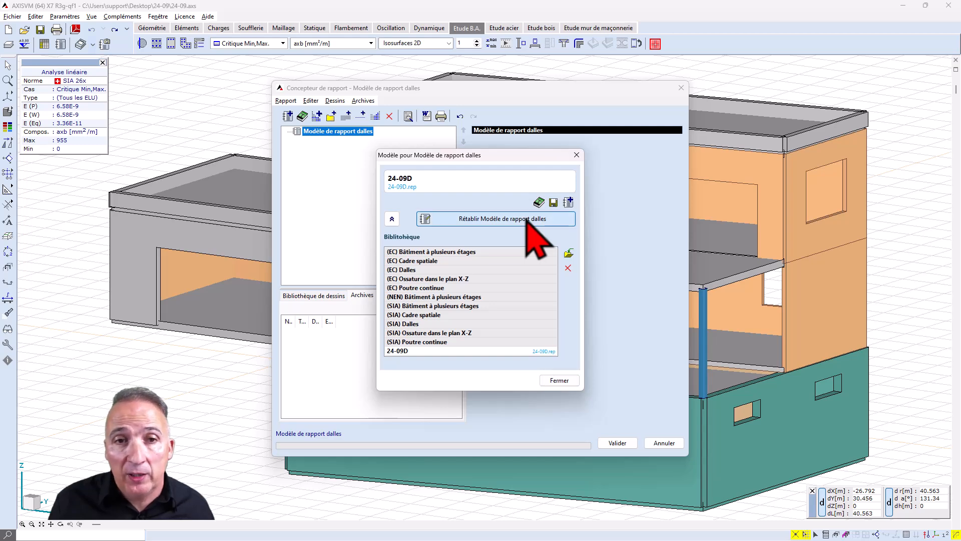
click(558, 381)
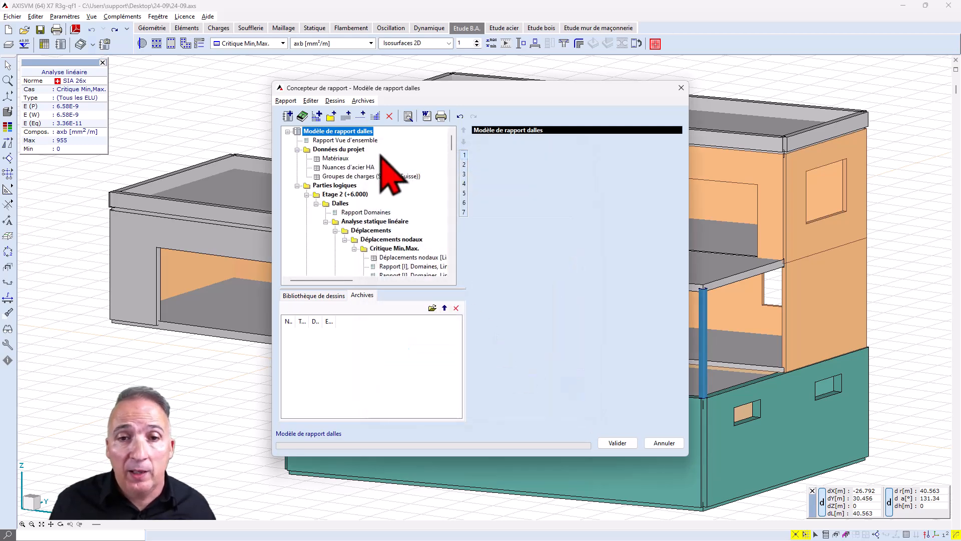
Check the Rapport Domaines and Rapport Vue d'ensemble drawings, and open the report's page preview
click(367, 213)
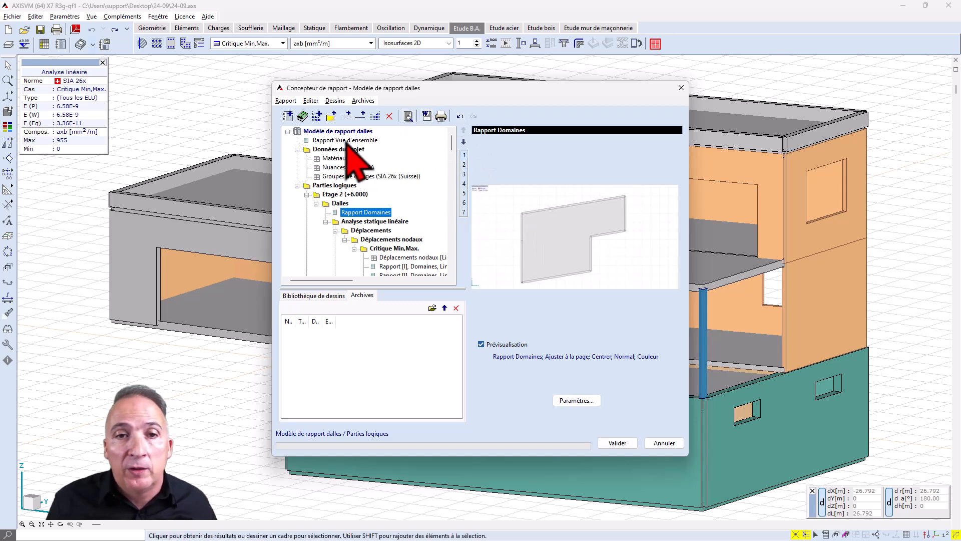
click(345, 140)
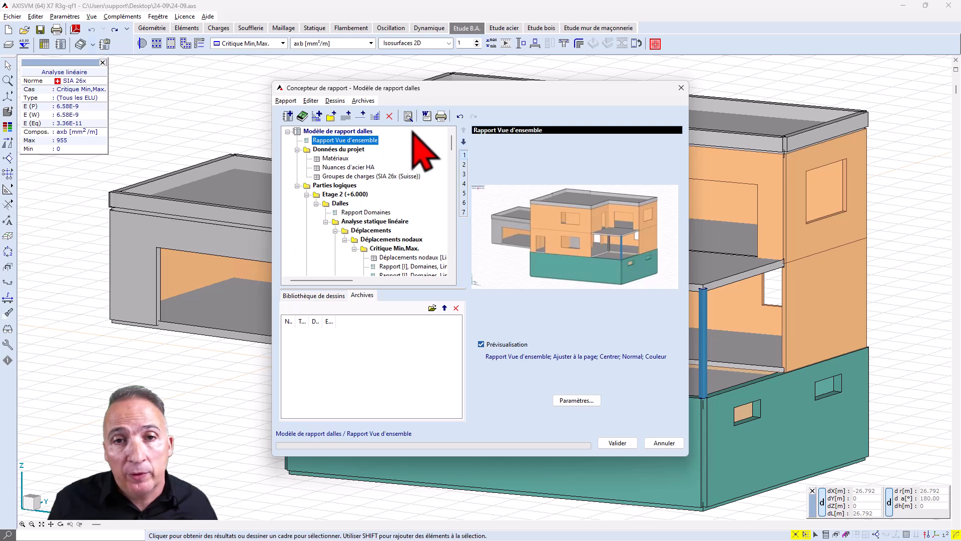
click(408, 116)
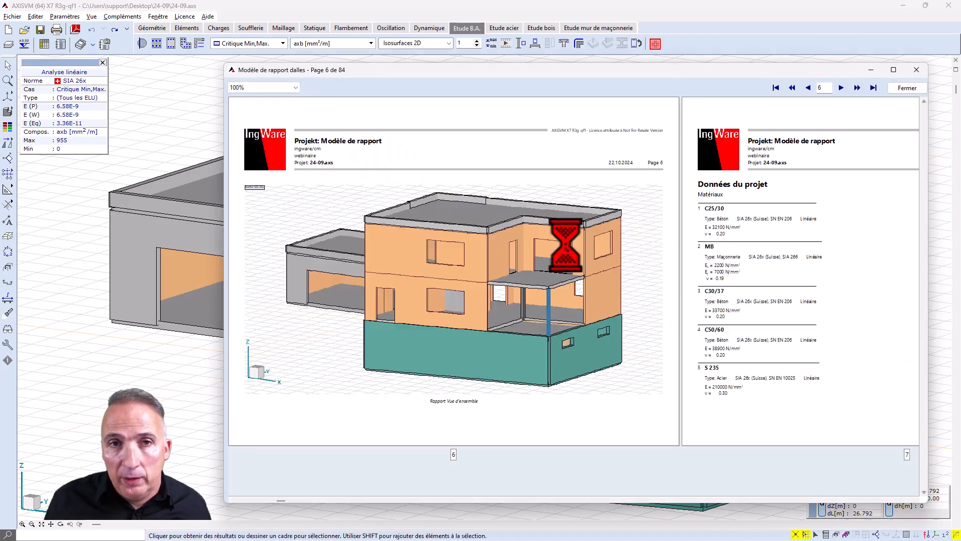
Examine the slab report's preview from page 6 to page 11, covering project data and Etage 2 results, and close the preview
click(841, 88)
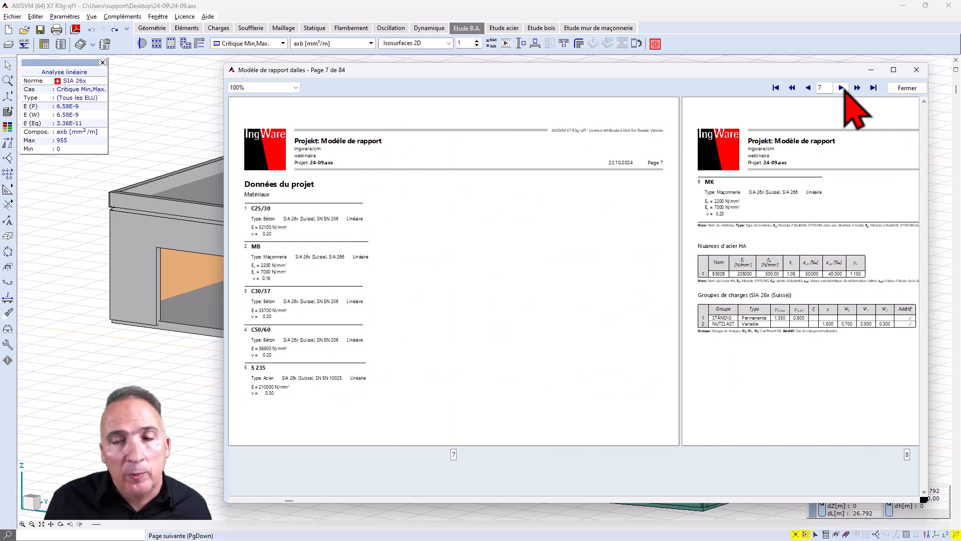
click(841, 88)
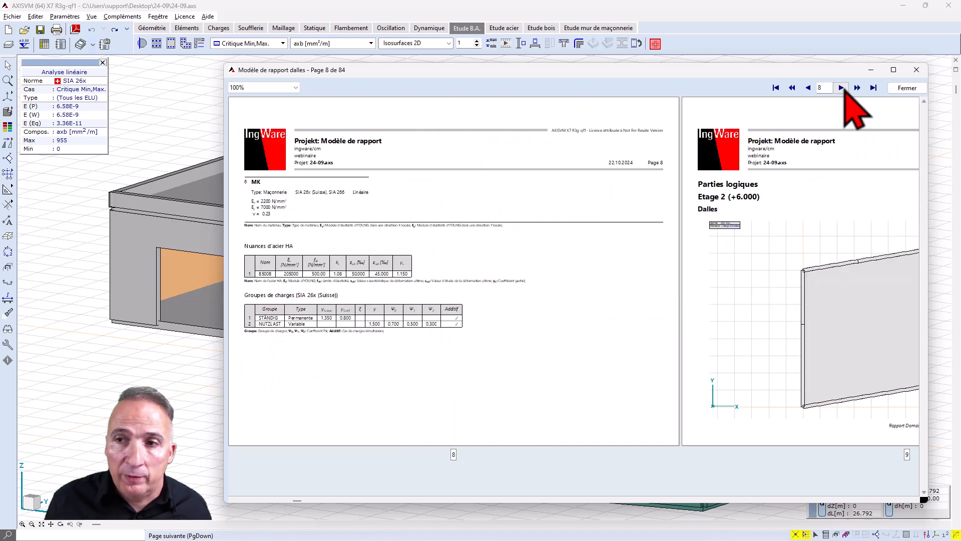
click(841, 88)
click(841, 88)
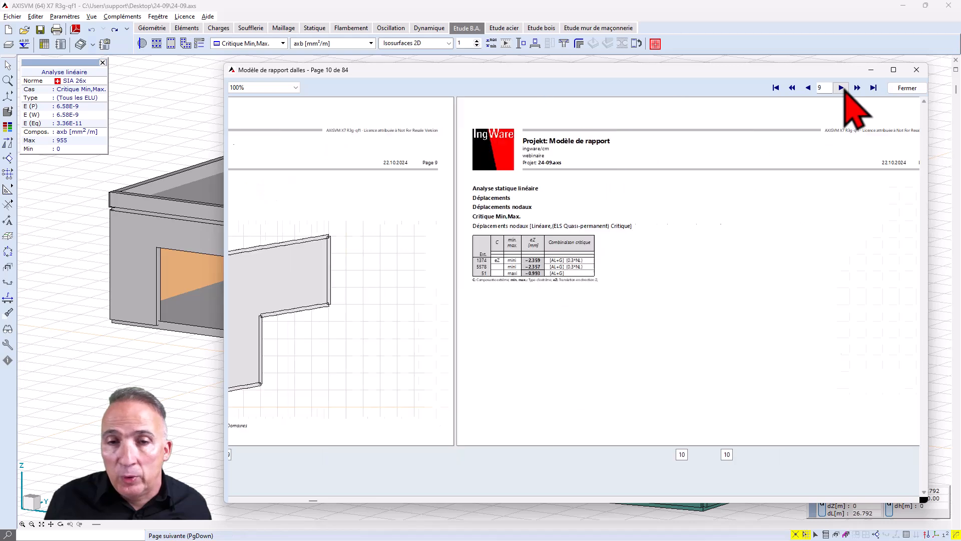
click(842, 88)
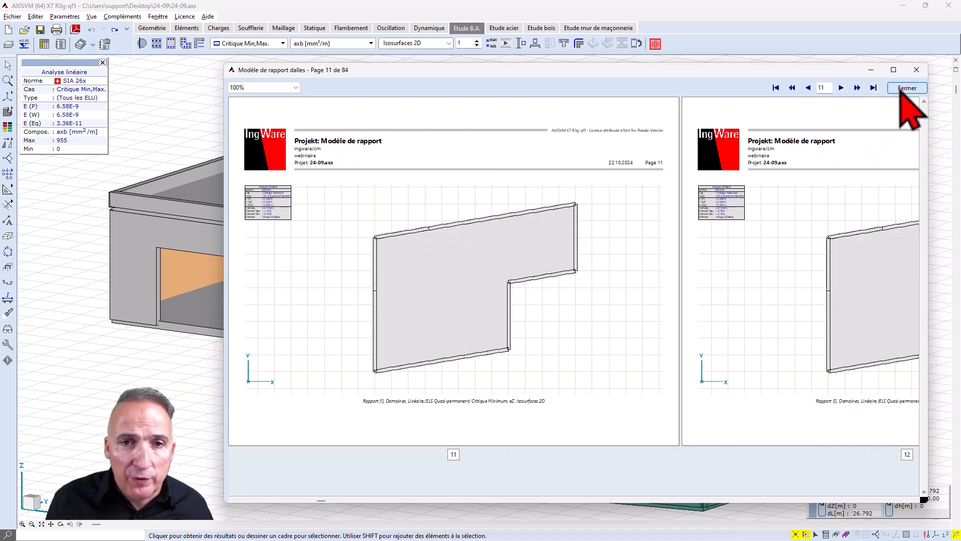
click(905, 88)
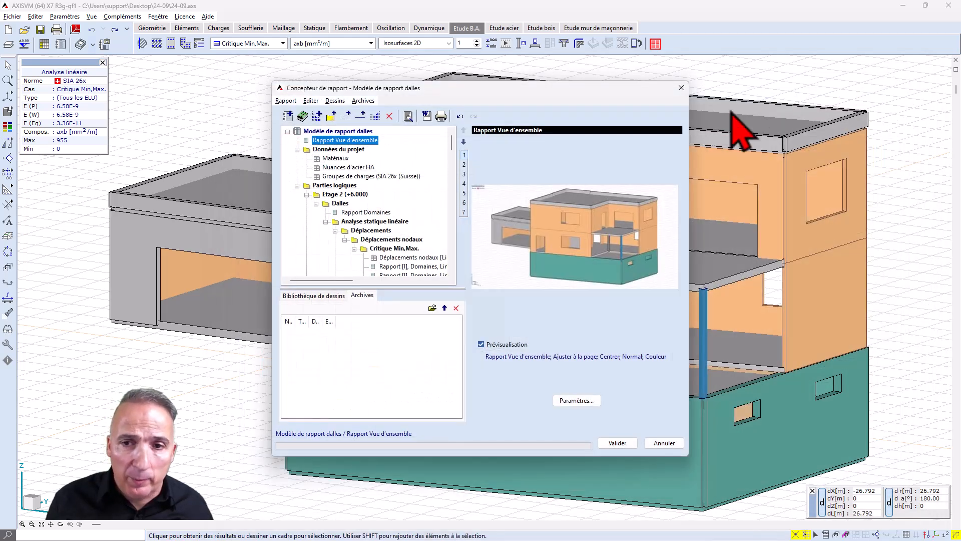
Create a second report named Modèle de rapport murs and validate the report designer
click(288, 132)
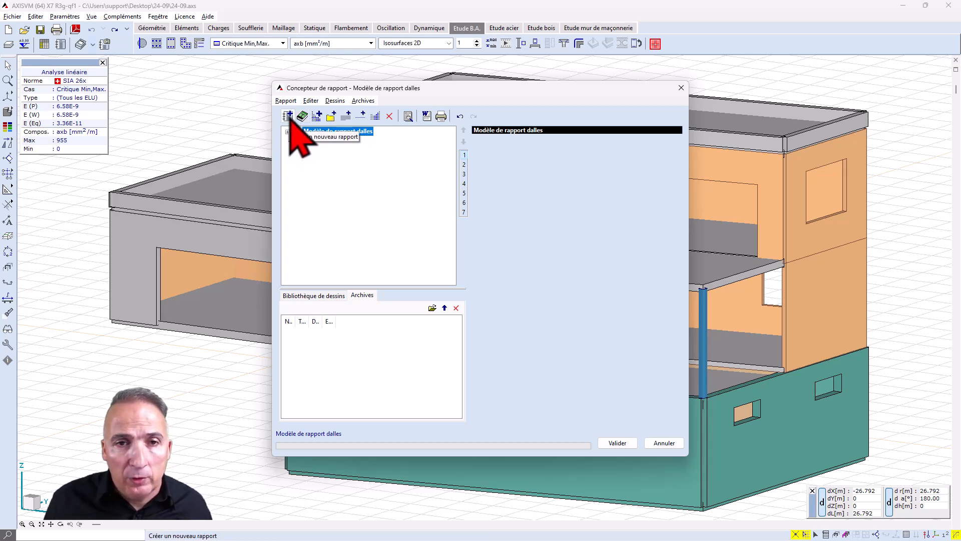
click(287, 116)
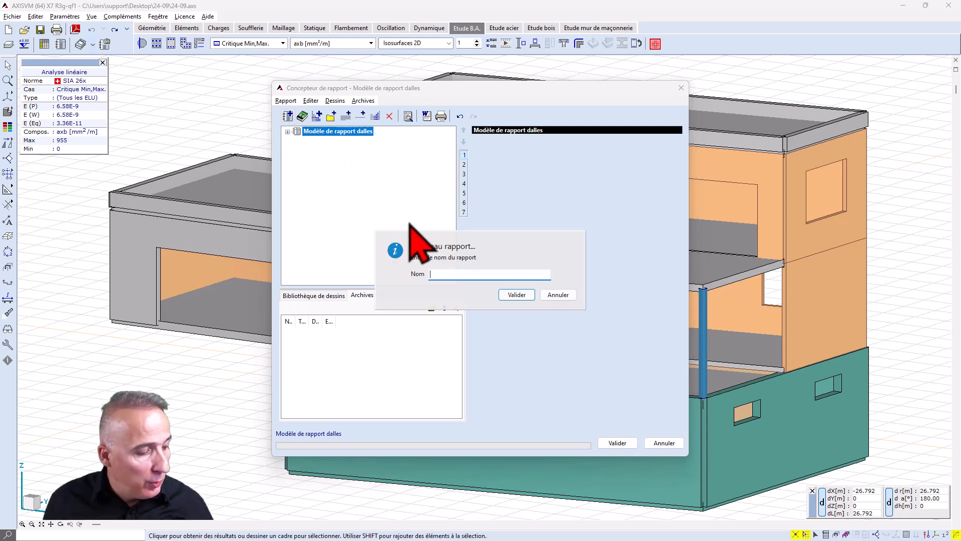
text(Modèle de rapport)
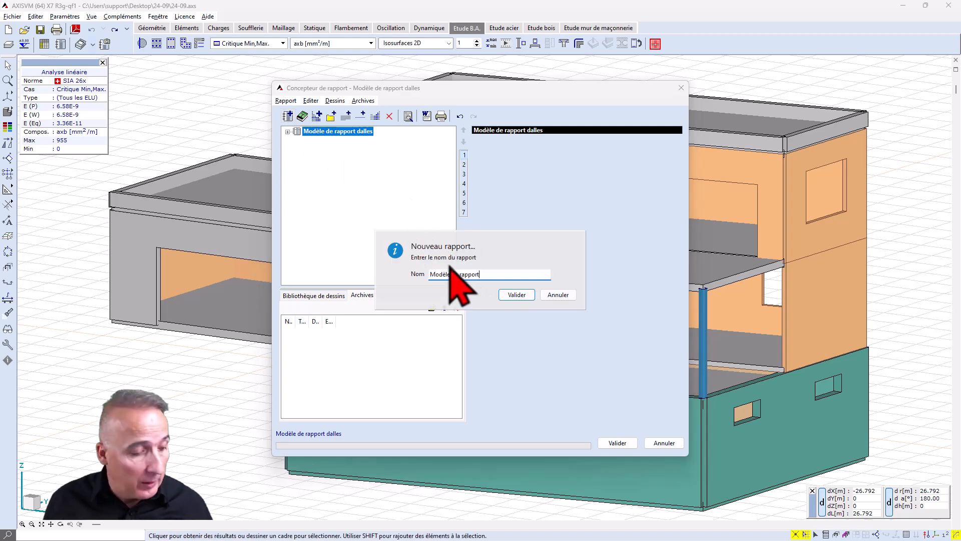
text(MURS)
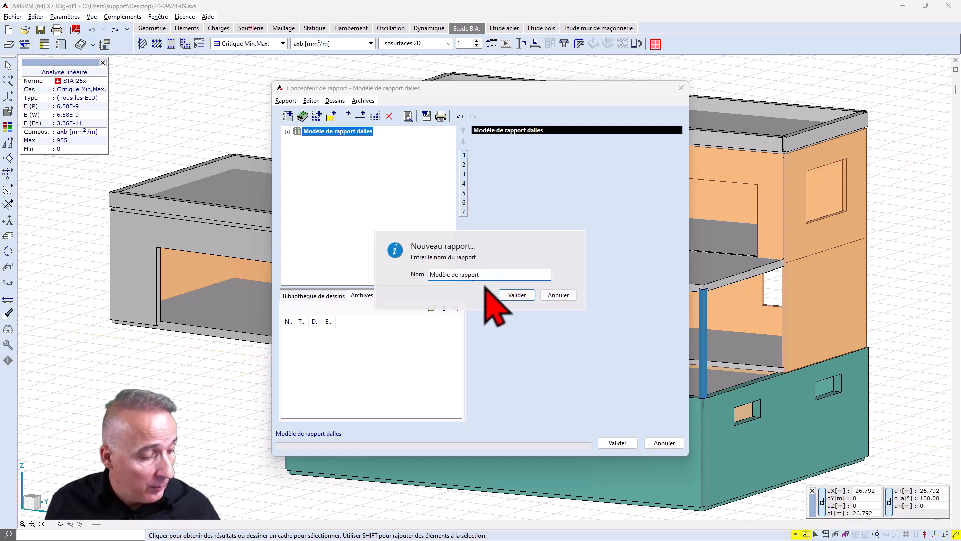
text(murs)
click(521, 297)
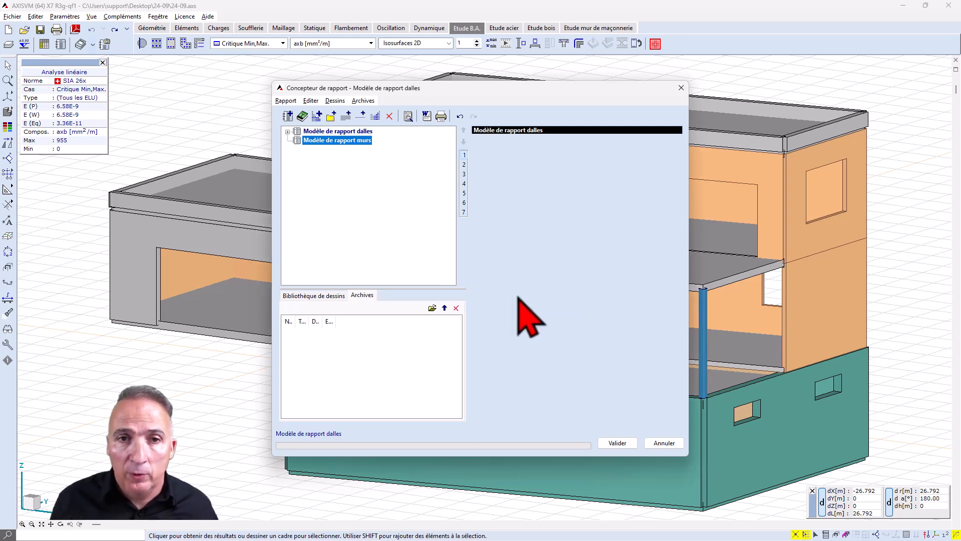
click(619, 443)
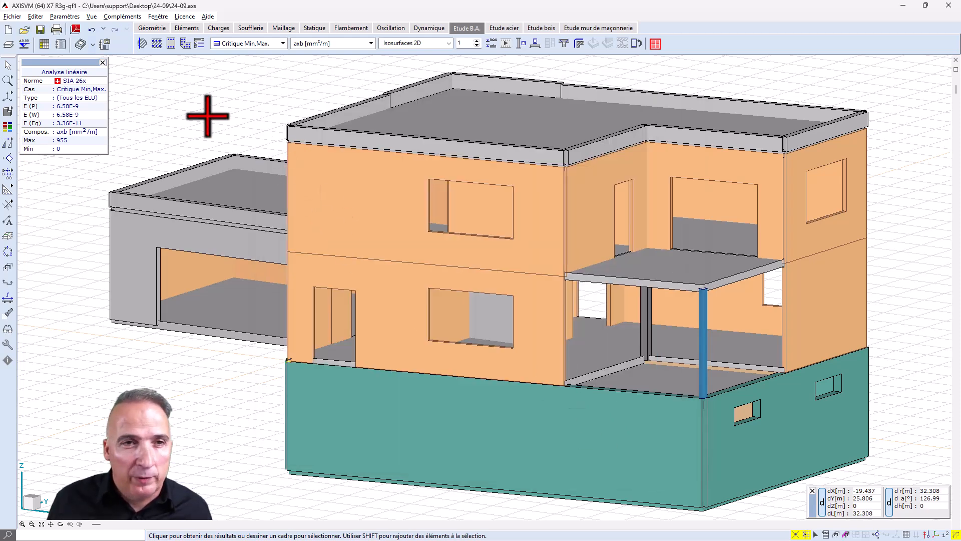
Save the current rendered building view to the drawings library as vue 3d
click(105, 44)
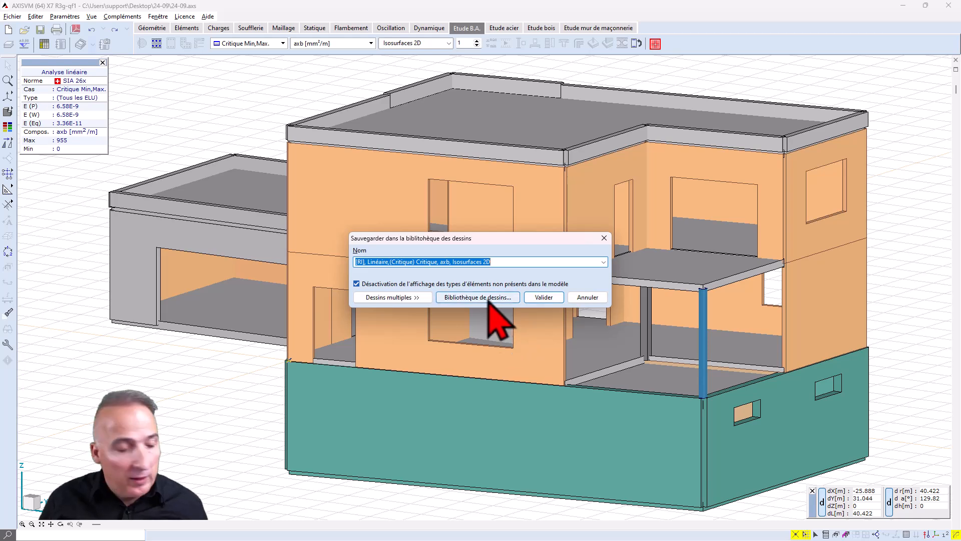
text(V)
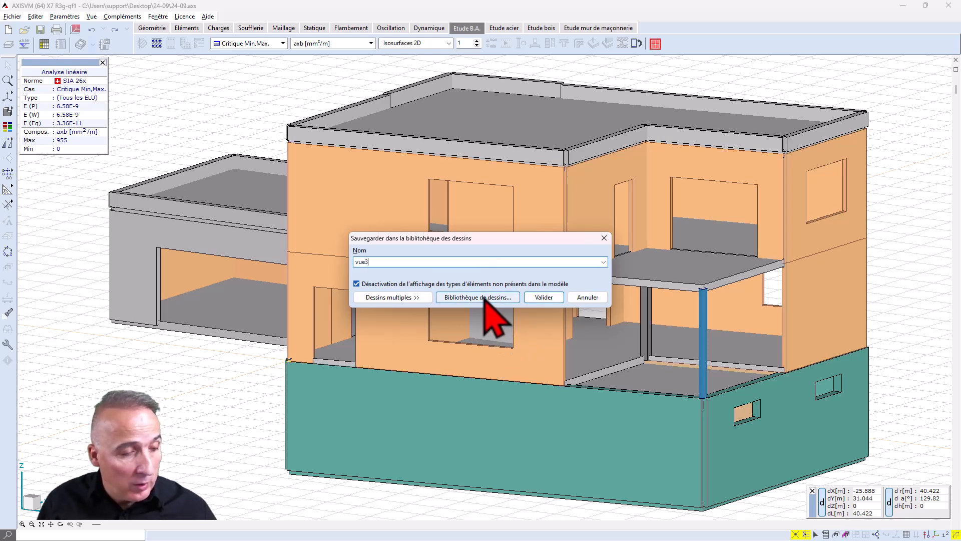
text(ue3)
key(BackSpace)
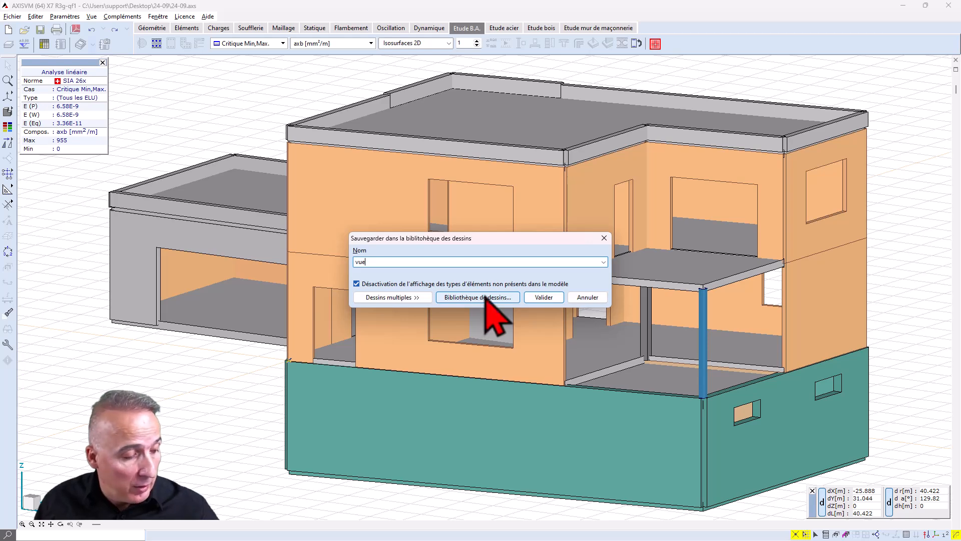
text(3d)
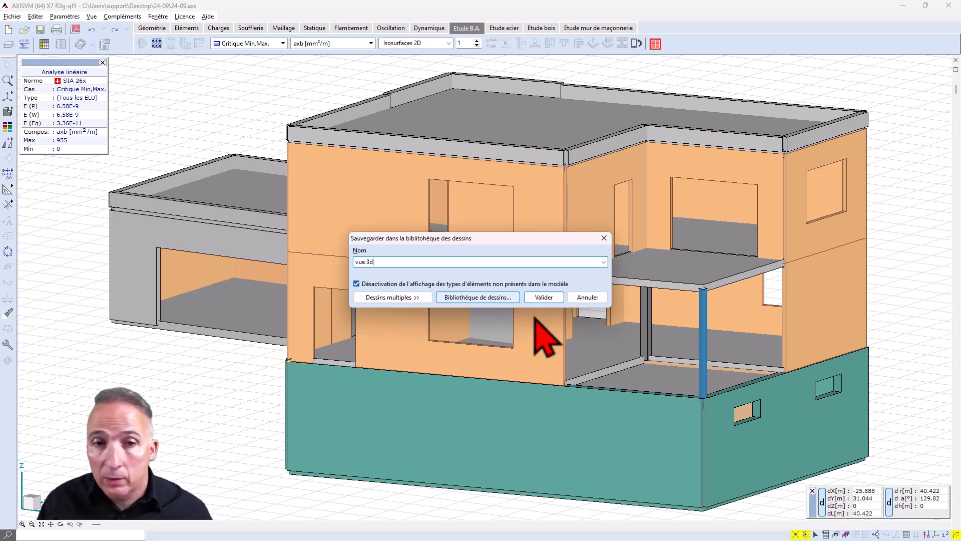
click(555, 299)
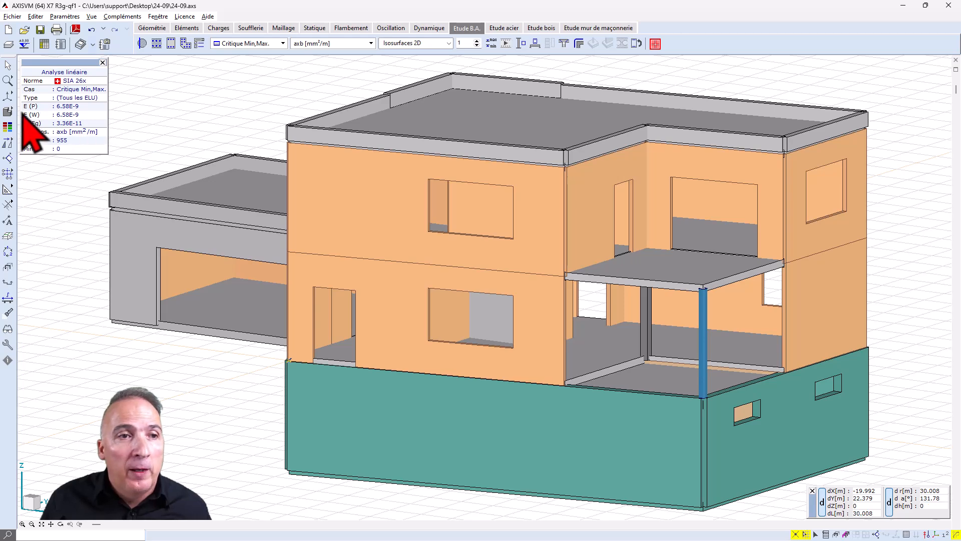
Display the axb reinforcement isosurfaces on the model and save this view to the drawings library as resultats
click(44, 111)
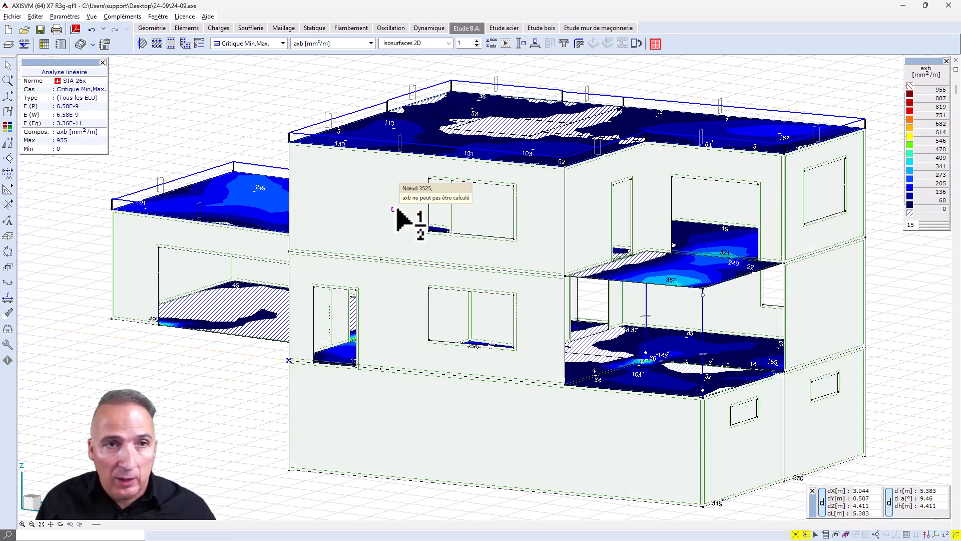
click(104, 44)
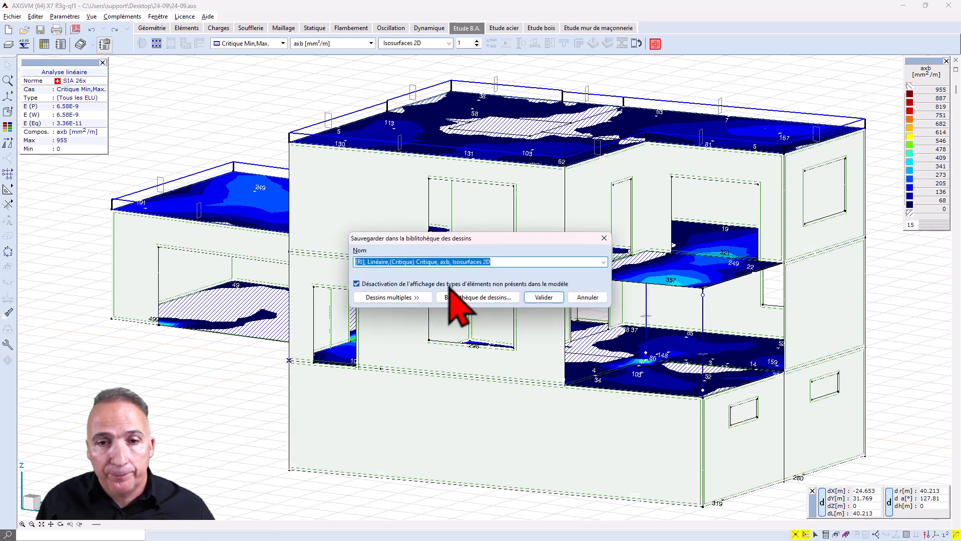
text(resultats)
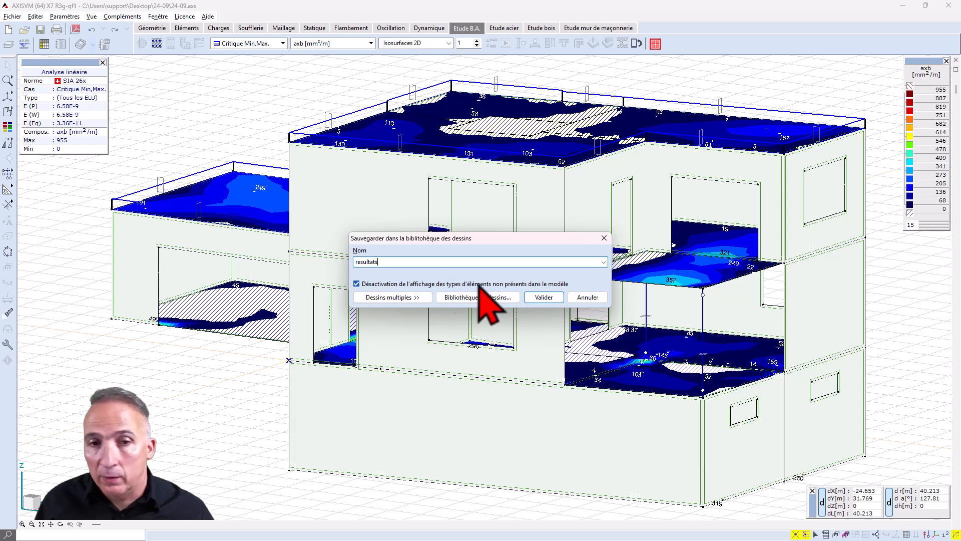
click(544, 297)
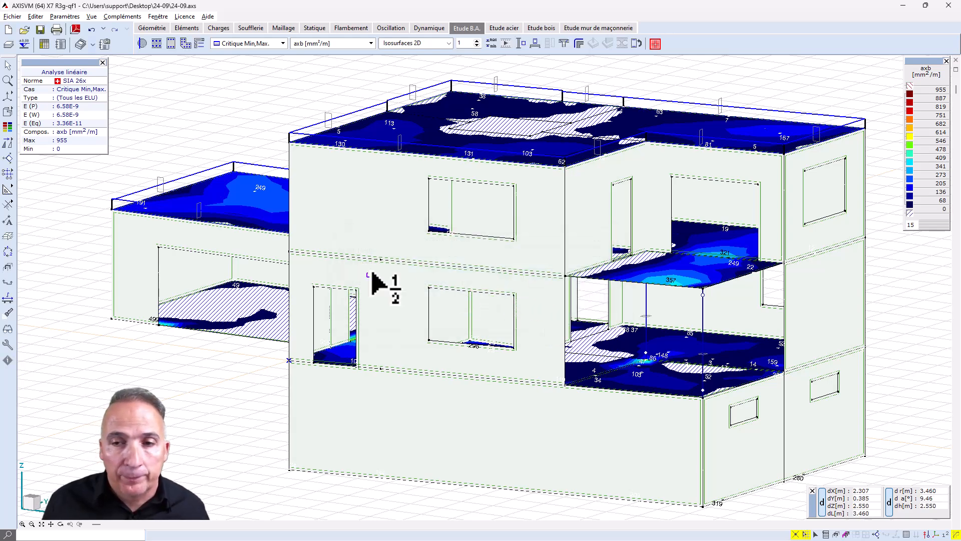
Start a new template for the Modèle de rapport murs report, using architectural element types and including only Murs
click(64, 47)
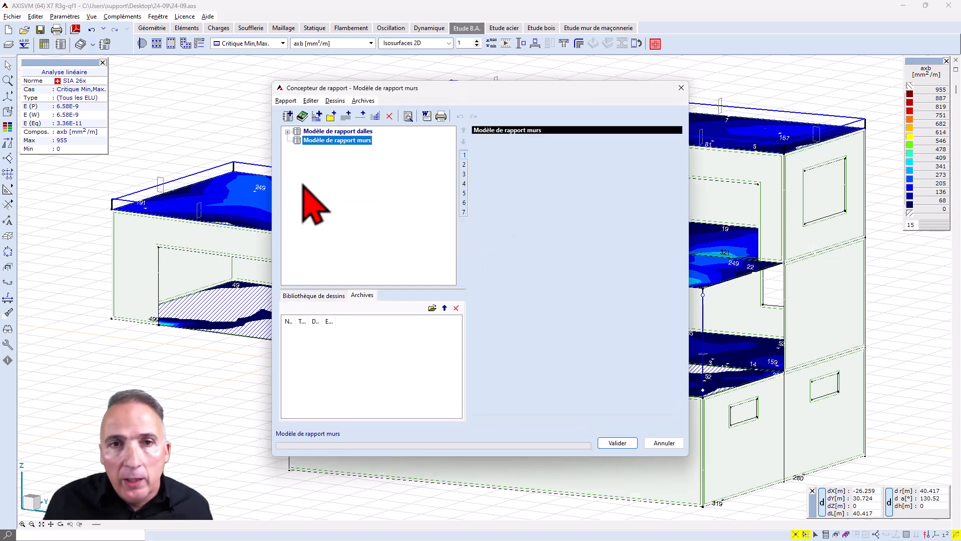
click(302, 117)
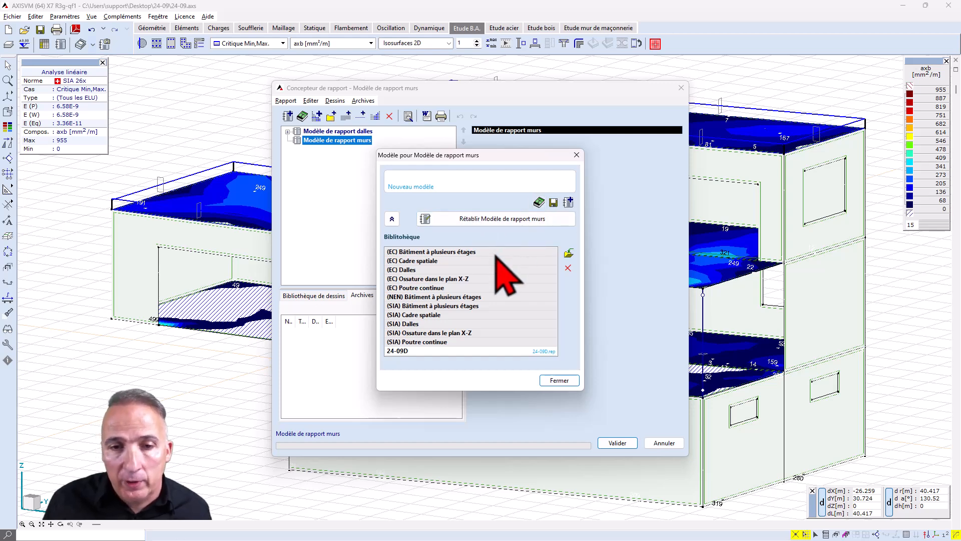
click(539, 202)
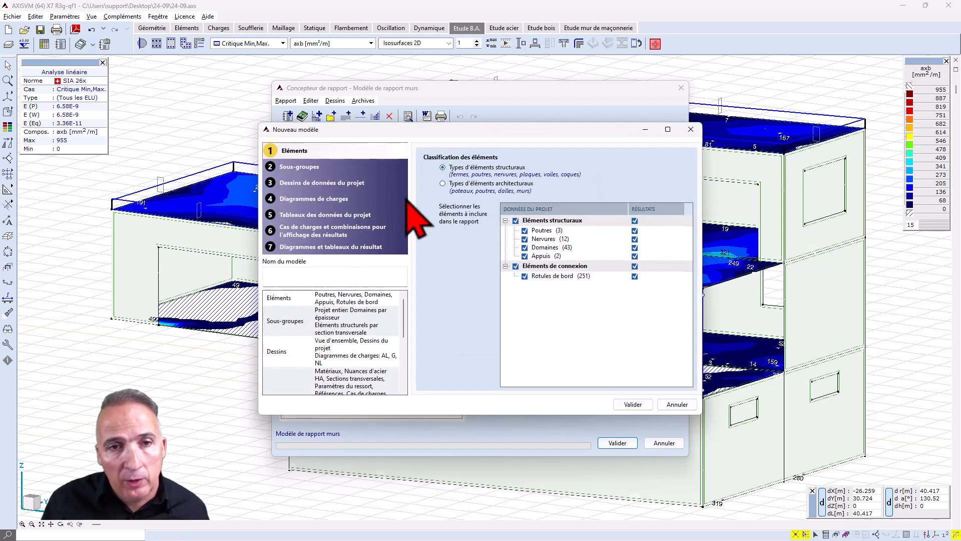
click(444, 184)
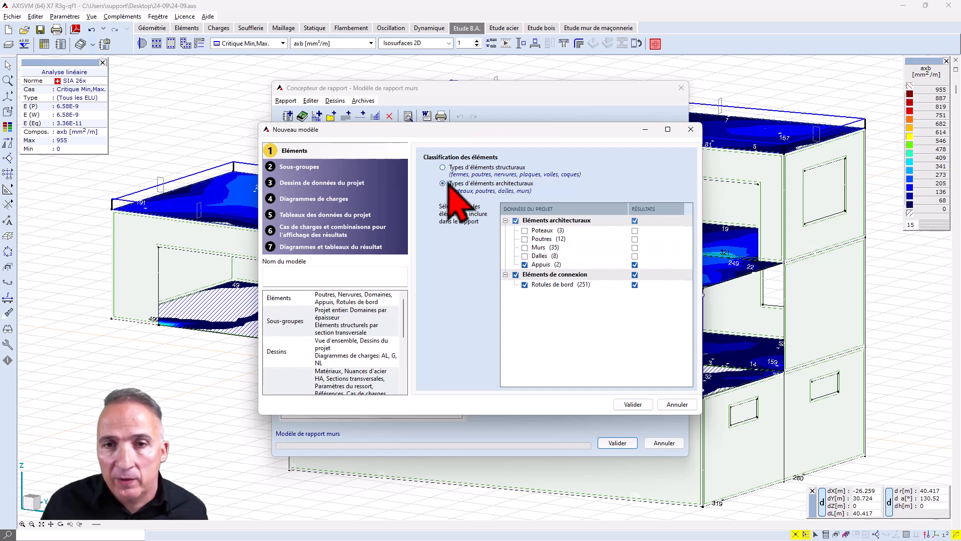
click(525, 247)
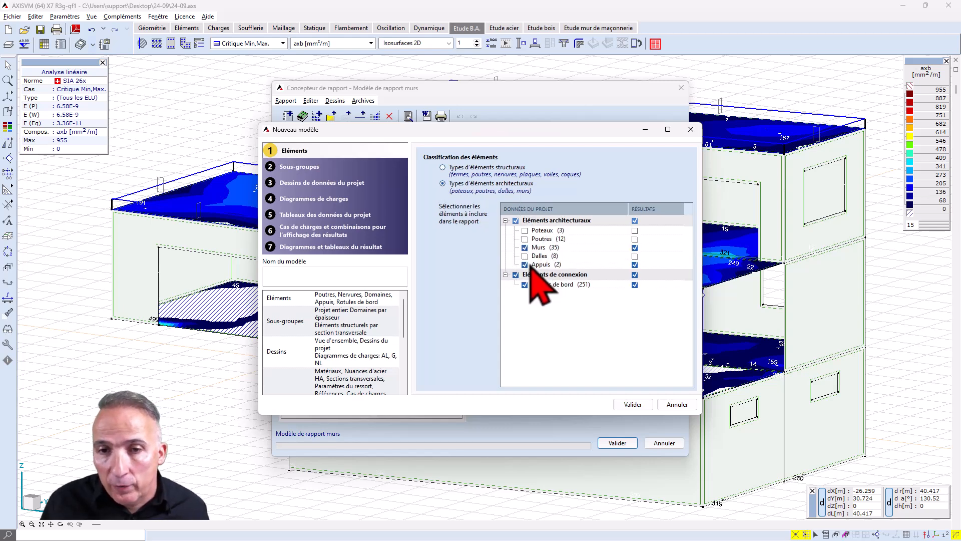
click(525, 264)
click(515, 275)
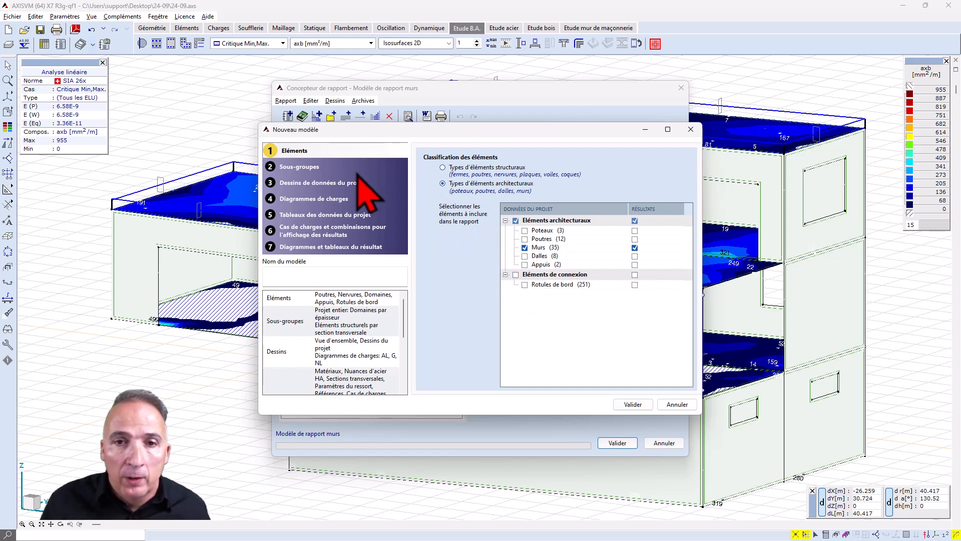
Subgroup the template by Etages with domains reported one by one, and assign the vue 3d drawing as its Vue d'ensemble
click(299, 167)
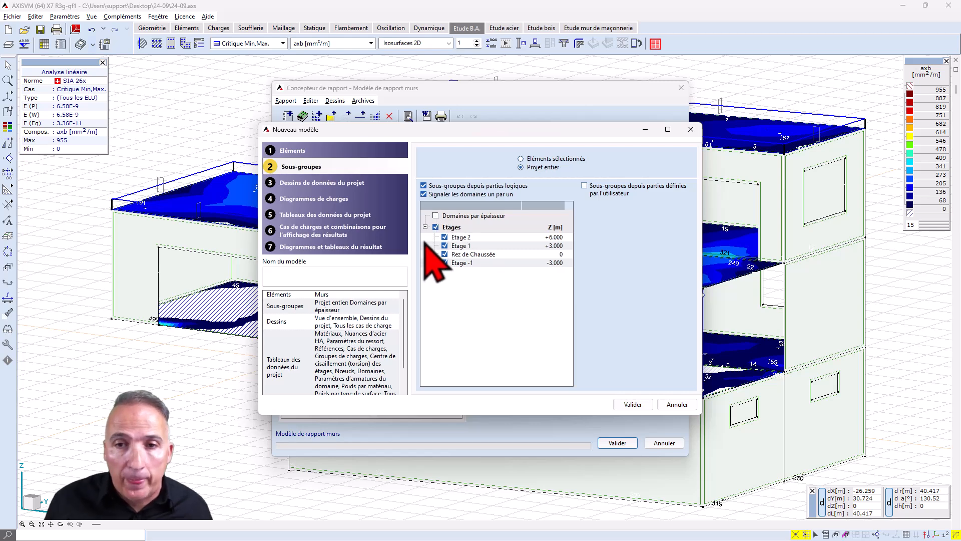
click(319, 183)
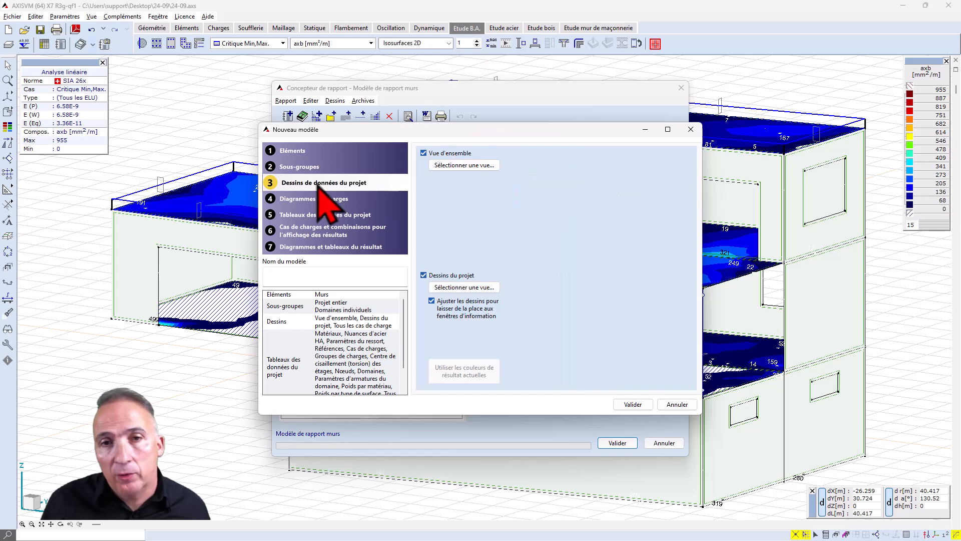
click(456, 166)
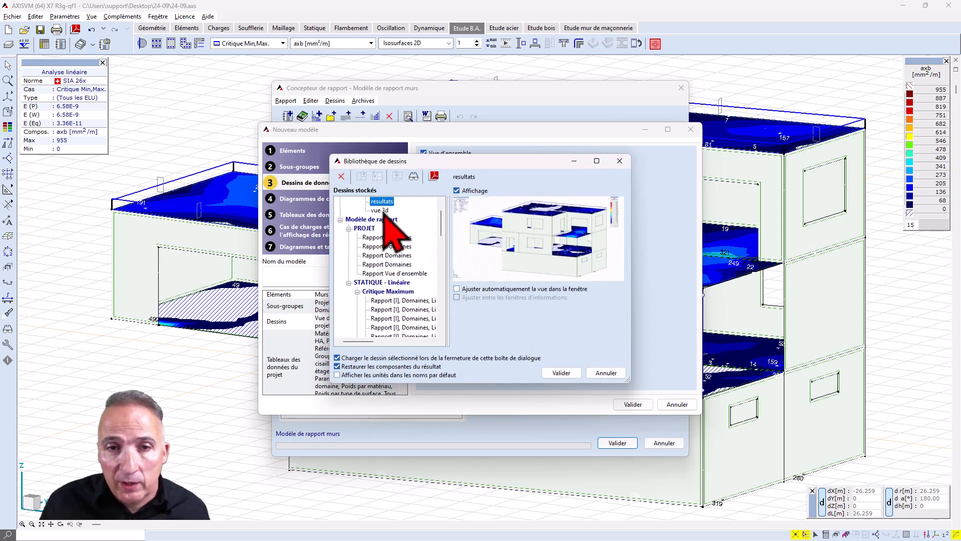
click(555, 376)
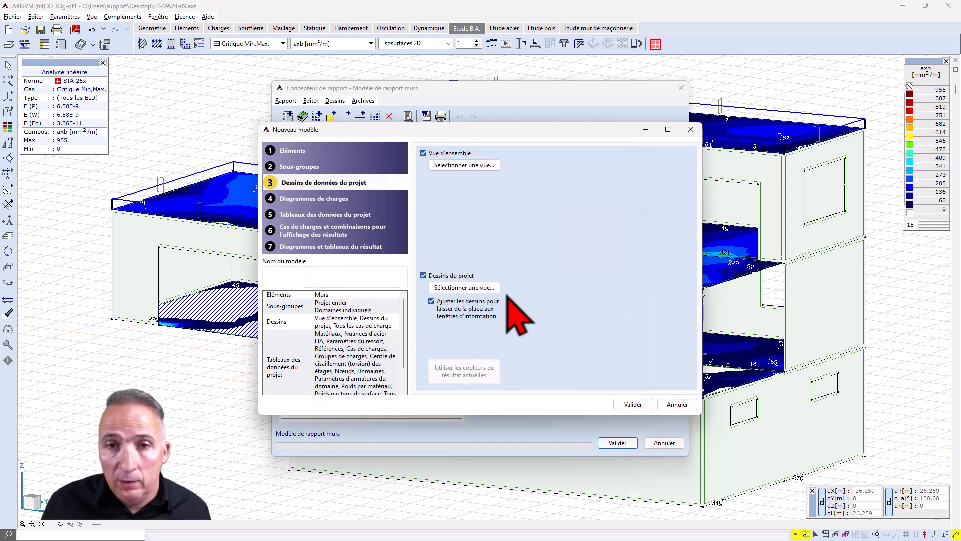
Assign the resultats drawing to the template's Dessins du projet and apply the current result colours
click(459, 292)
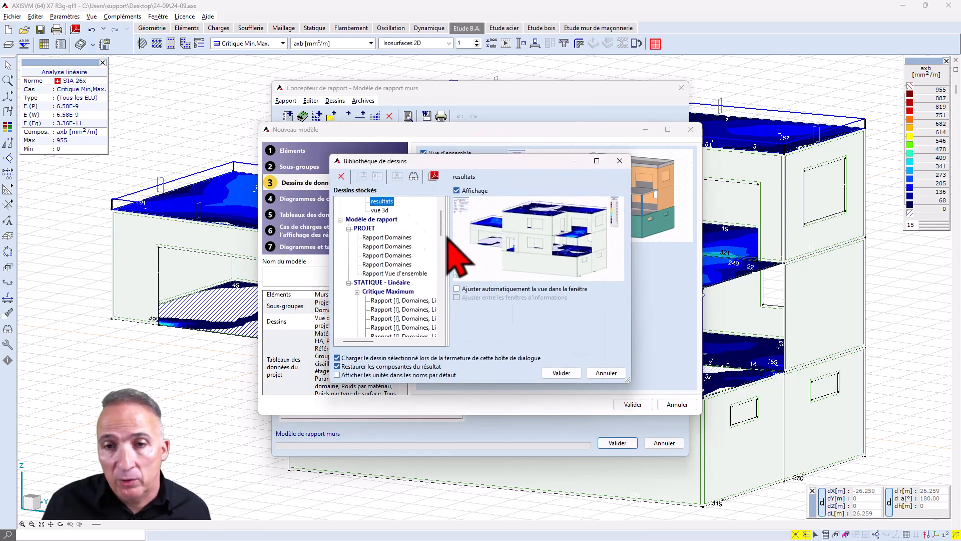
click(569, 374)
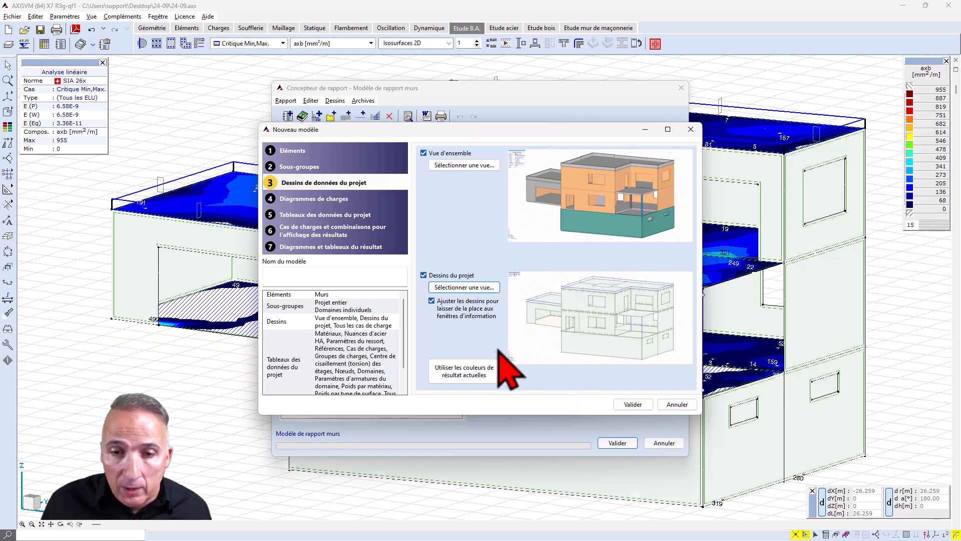
click(472, 376)
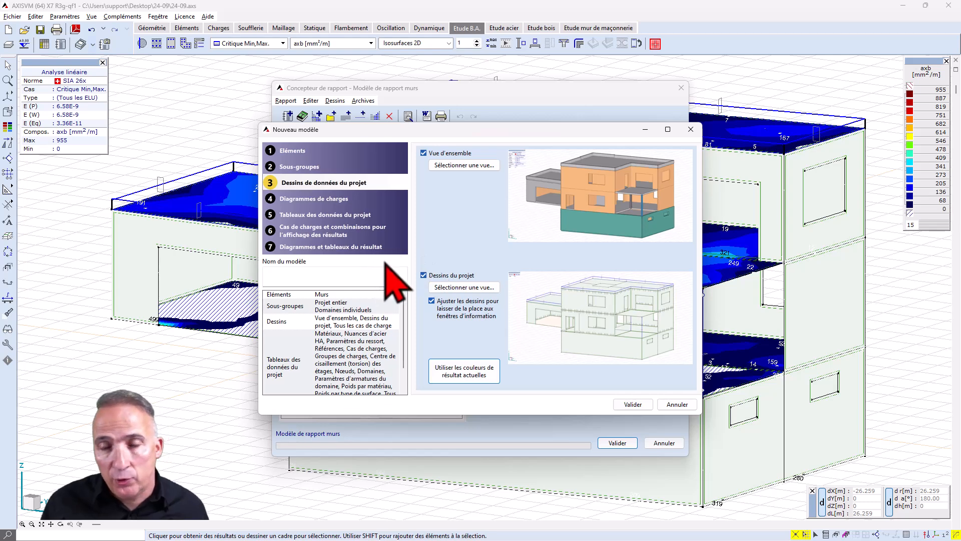
Exclude all load cases from the template's load diagrams
click(328, 200)
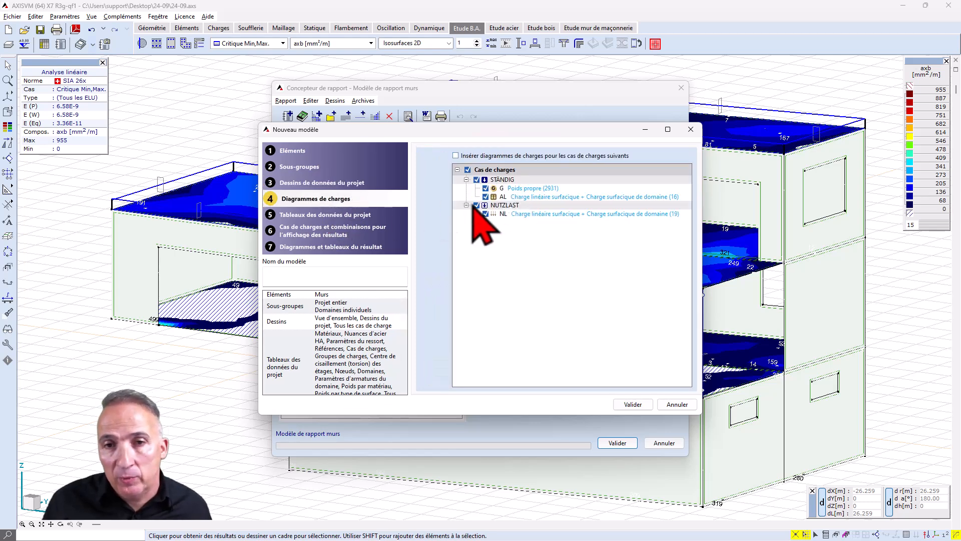
click(468, 170)
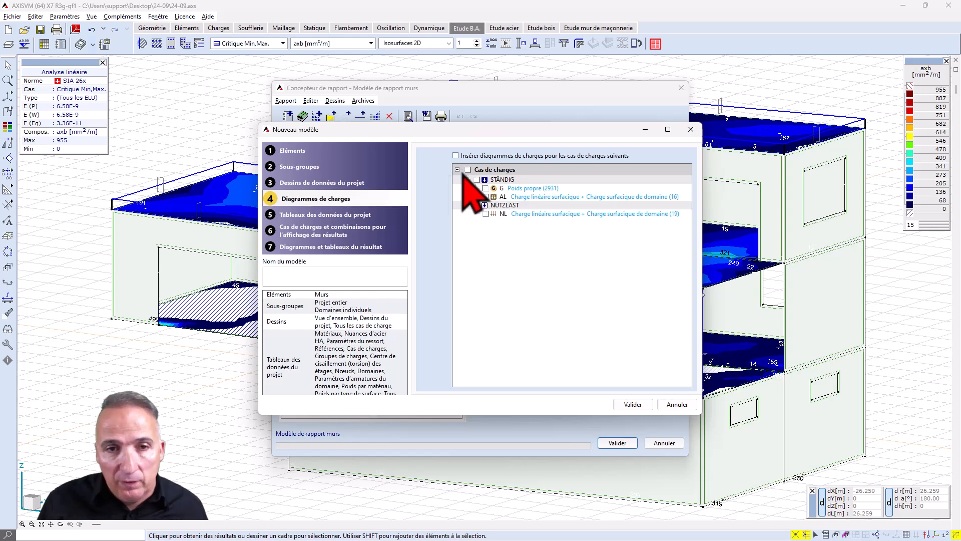
Exclude all project data tables from the template: Donnés globales du projet, Eléments, Résumé de poids and Charges
click(327, 215)
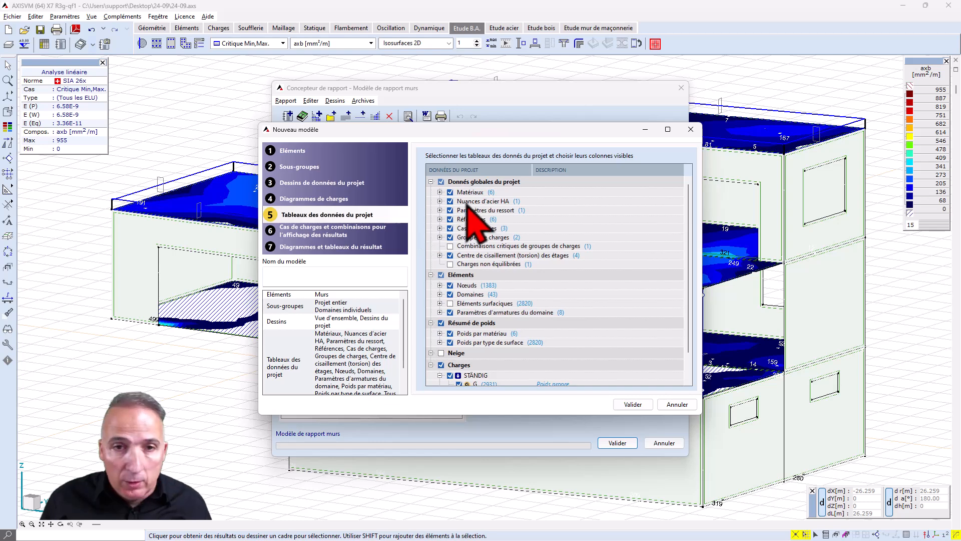
click(441, 182)
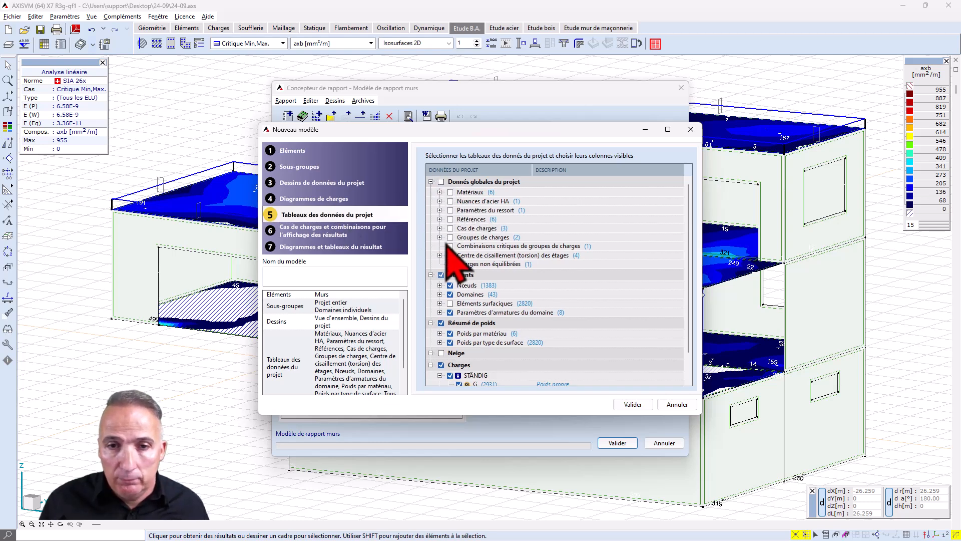
click(441, 322)
click(441, 275)
click(442, 365)
scroll(495, 315, down, 1)
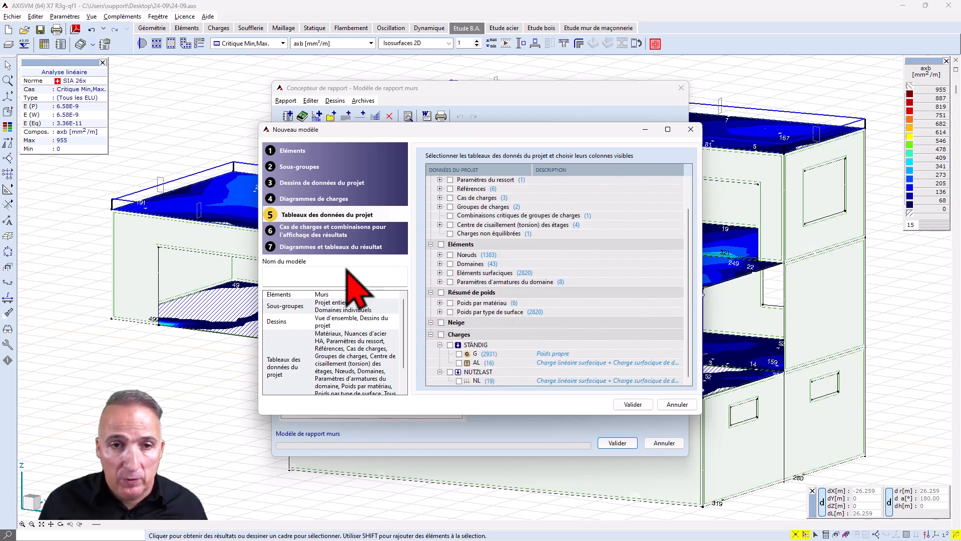
Limit the template's Forces surfaciques results to ny and nxy, with both drawn as Isosurfaces 2D
click(318, 232)
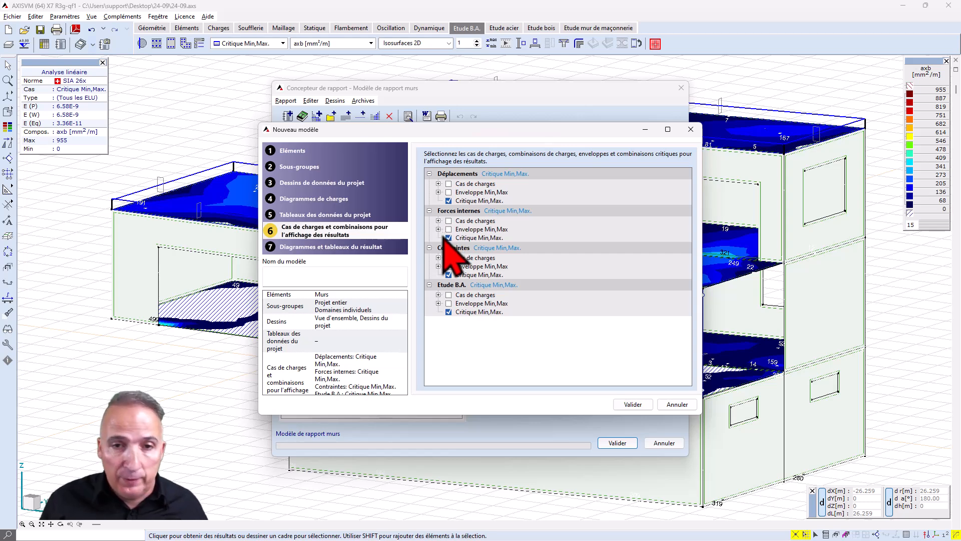
click(329, 247)
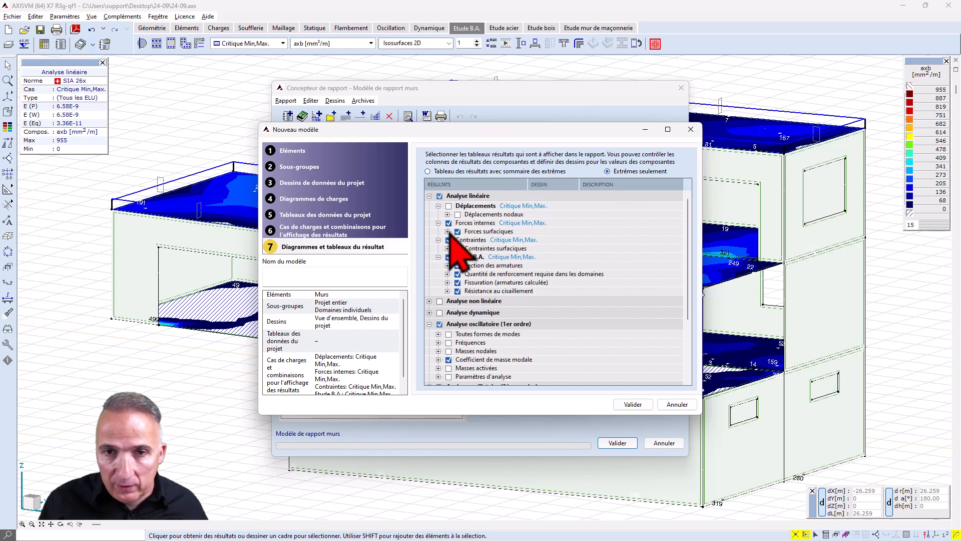
click(448, 231)
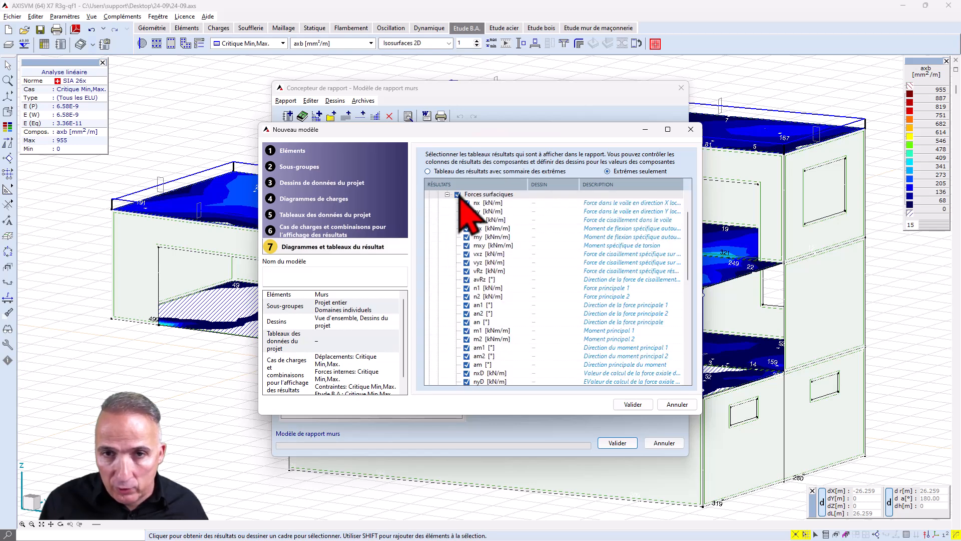
click(458, 195)
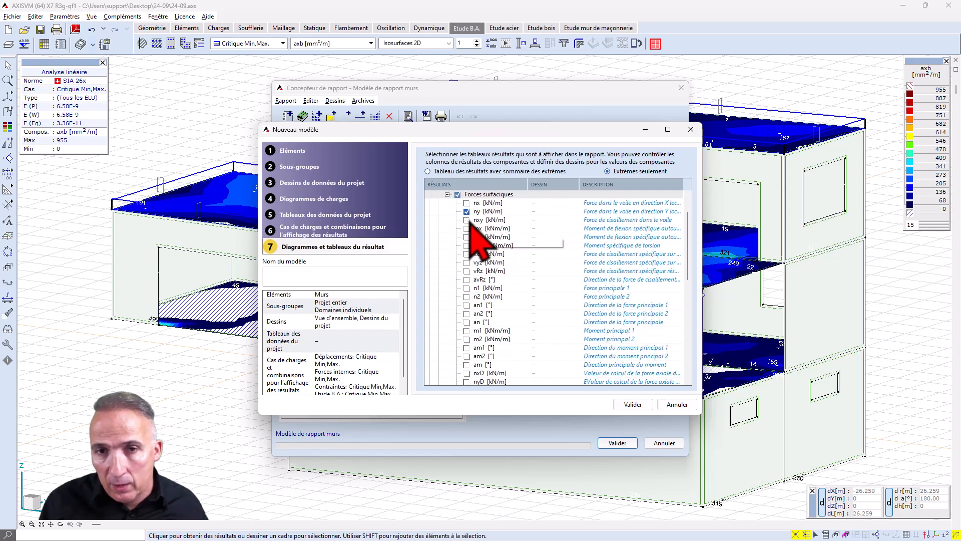
click(561, 212)
click(575, 212)
click(570, 231)
click(569, 219)
click(573, 221)
click(548, 238)
click(447, 194)
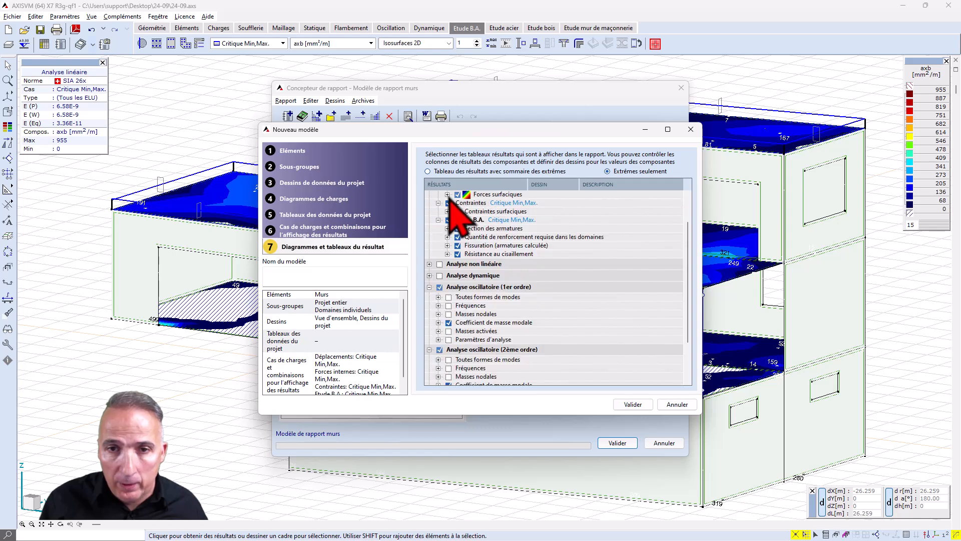
Limit the Section des armatures results to the components axb, ayb, axh and ayh
click(457, 229)
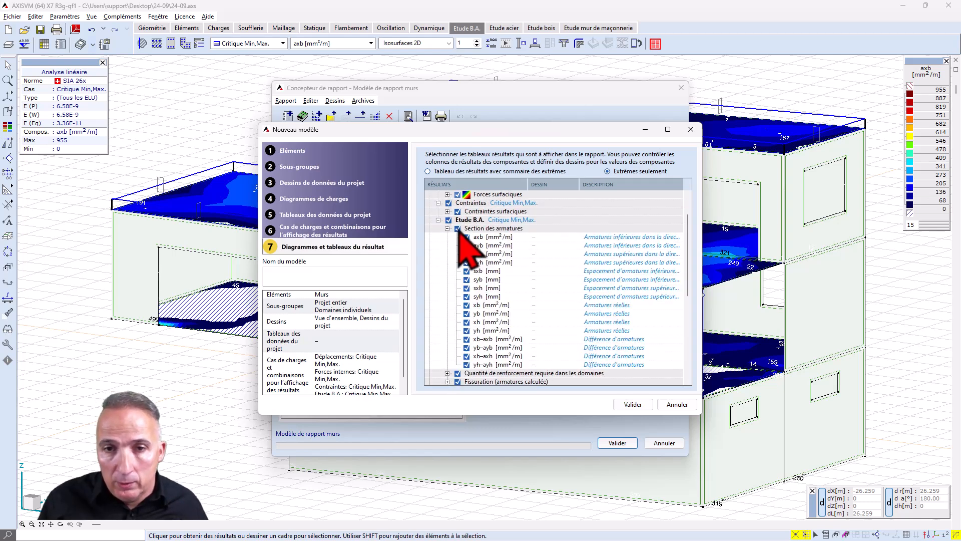
click(466, 236)
click(467, 245)
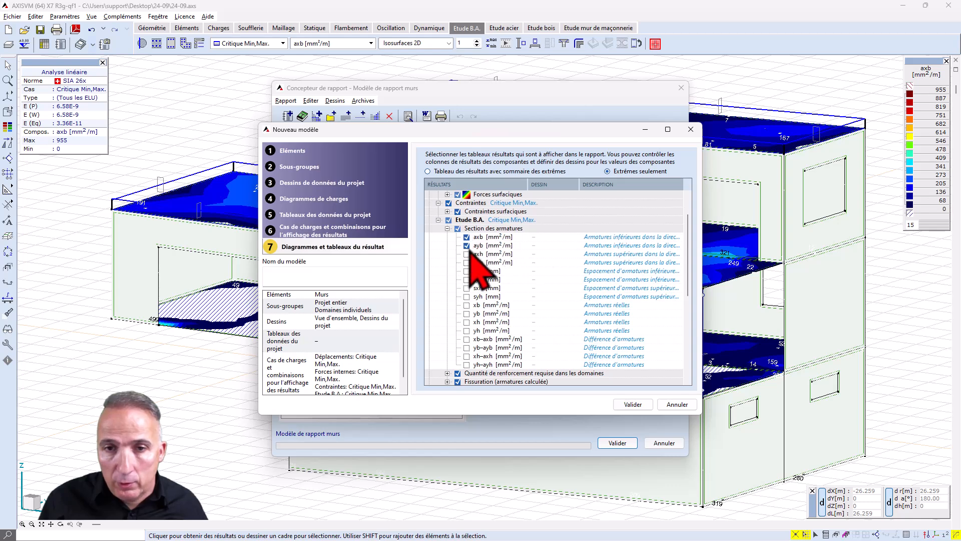
click(467, 254)
click(467, 262)
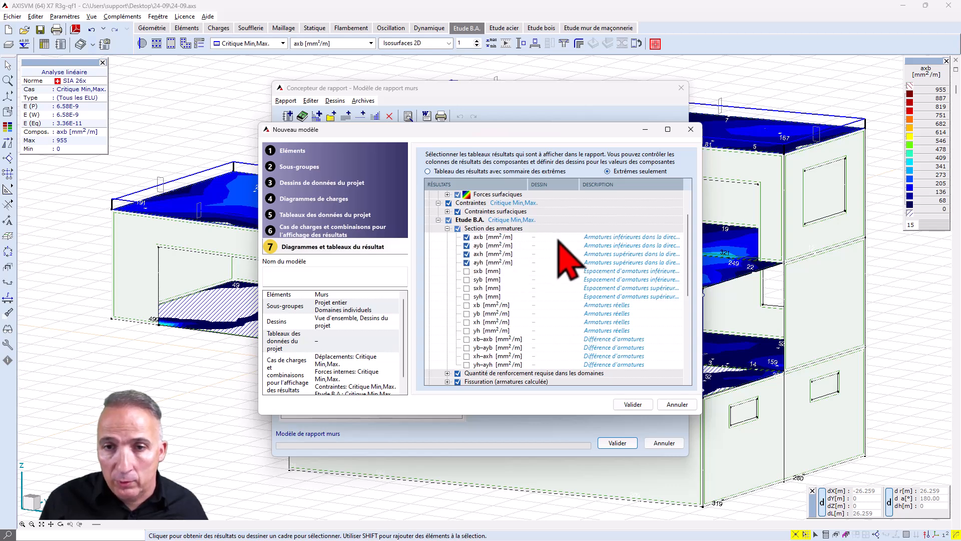
Assign Isosurfaces 2D drawings to the reinforcement components axb, ayb, axh and ayh
click(574, 237)
click(570, 255)
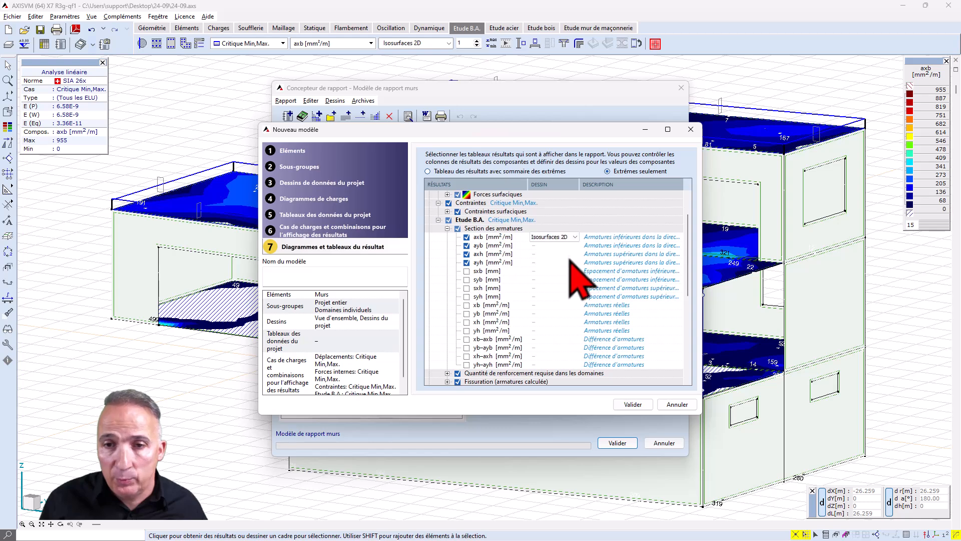
click(574, 245)
click(574, 246)
click(571, 264)
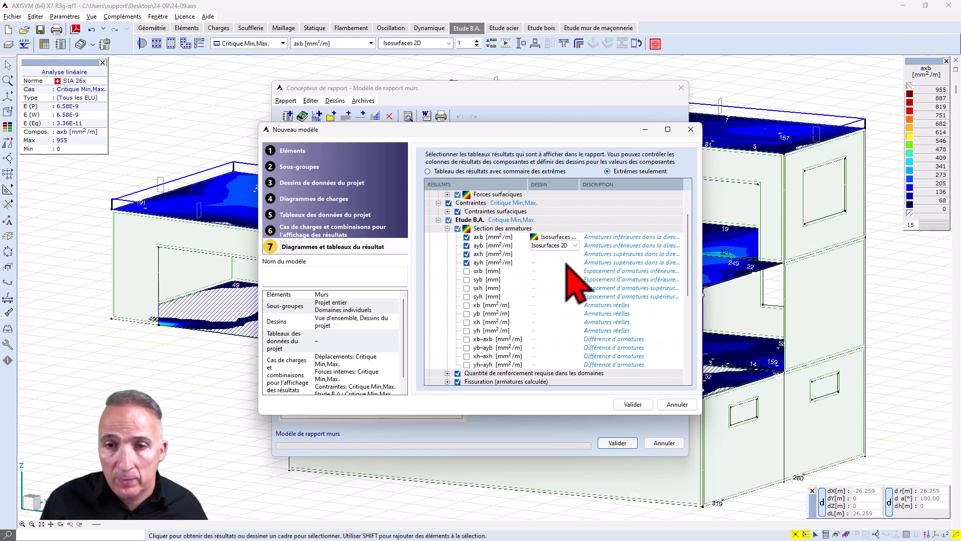
click(563, 256)
click(574, 255)
click(562, 283)
click(563, 262)
click(574, 263)
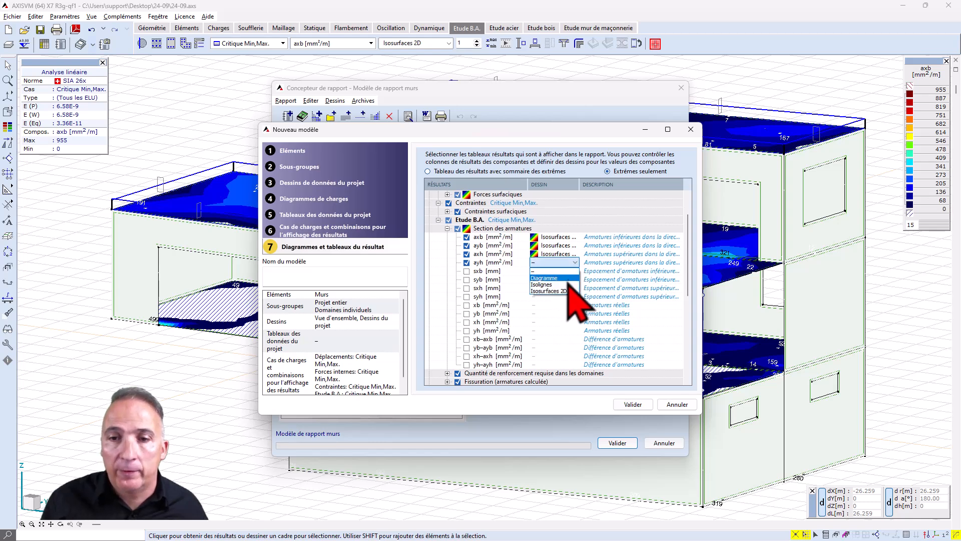
click(562, 291)
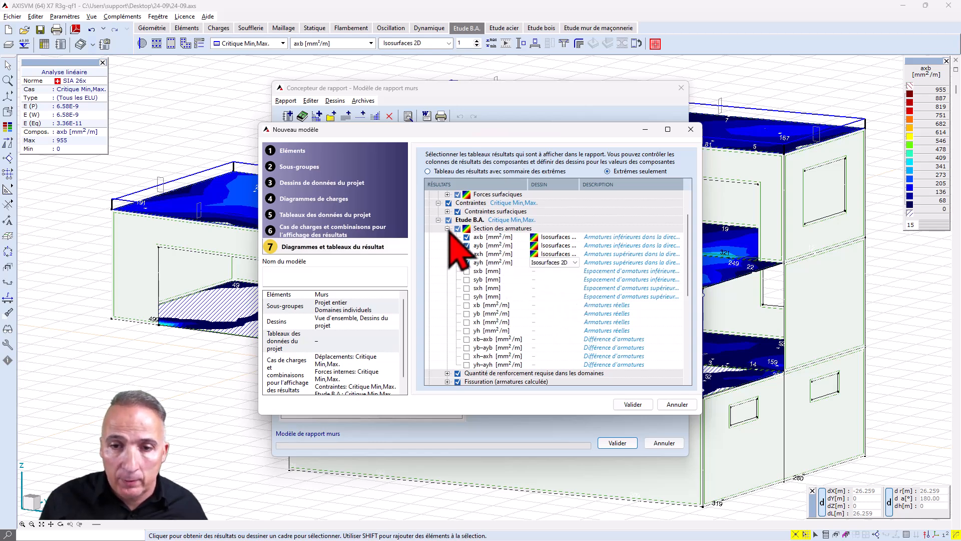
Exclude the reinforcement quantity, cracking and shear resistance results, along with both Analyse oscillatoire groups (1er and 2ème ordre)
click(447, 228)
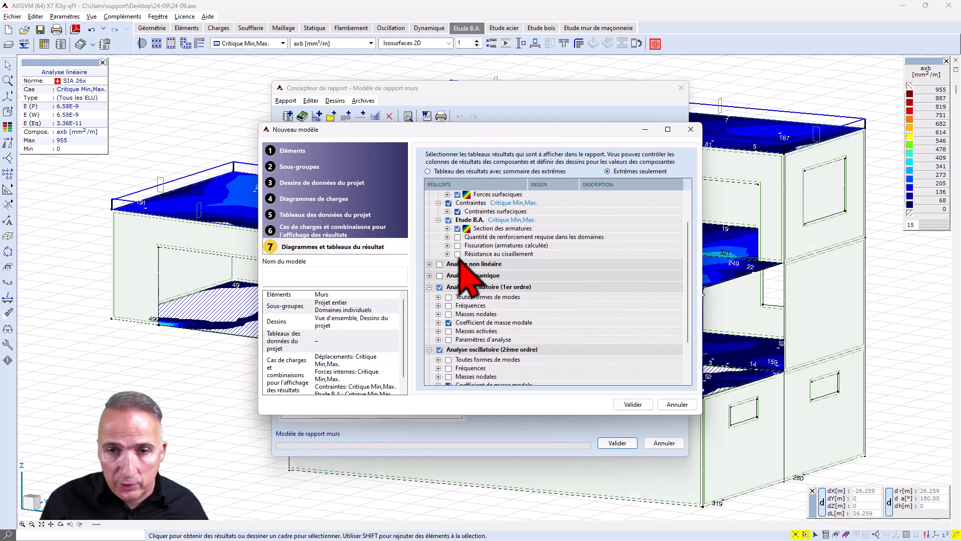
click(439, 288)
click(440, 350)
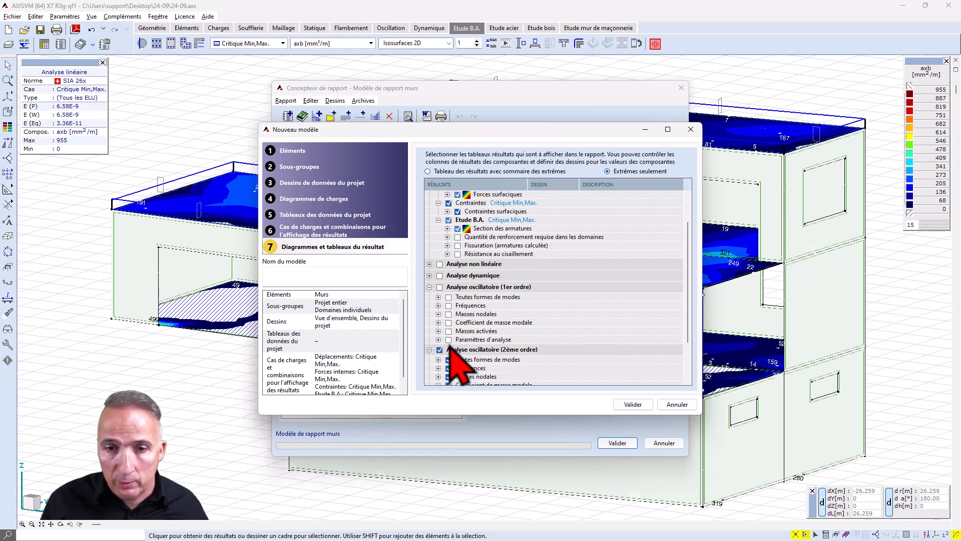
scroll(448, 344, down, 3)
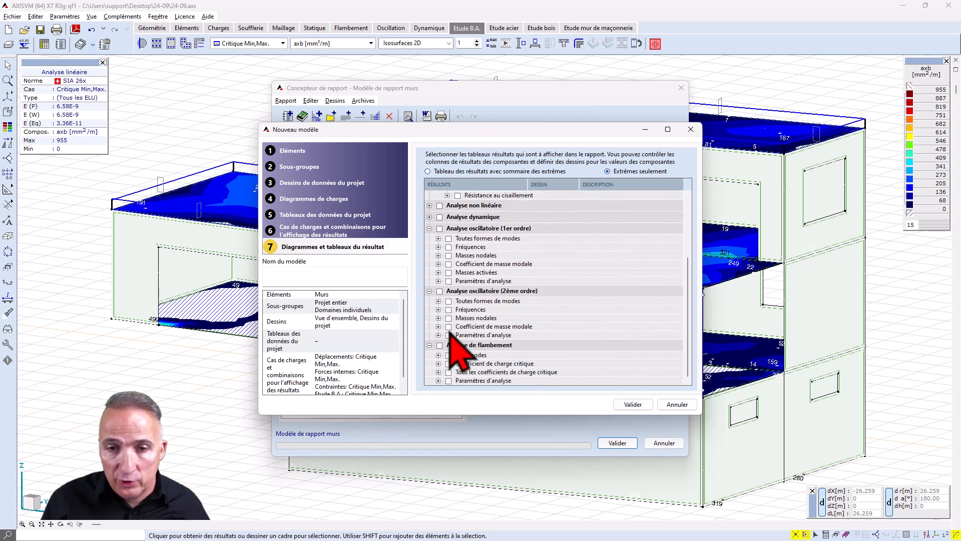
scroll(450, 334, up, 5)
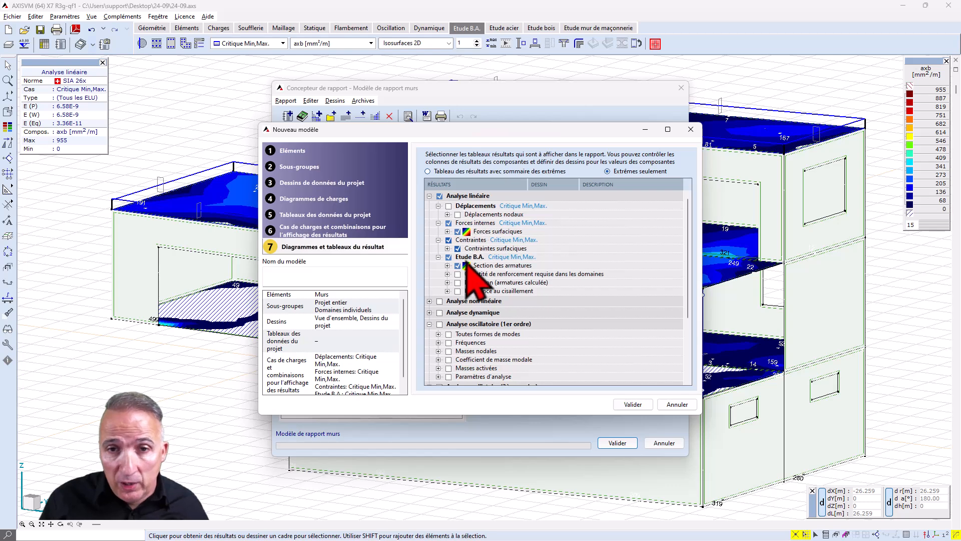
Name the new template 24-09M and accept its definition
click(295, 276)
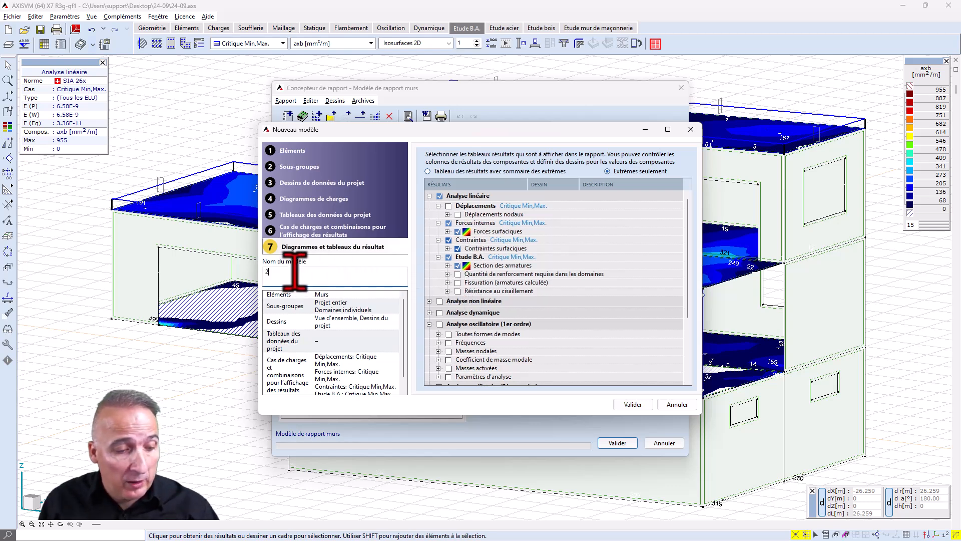
text(24-09M)
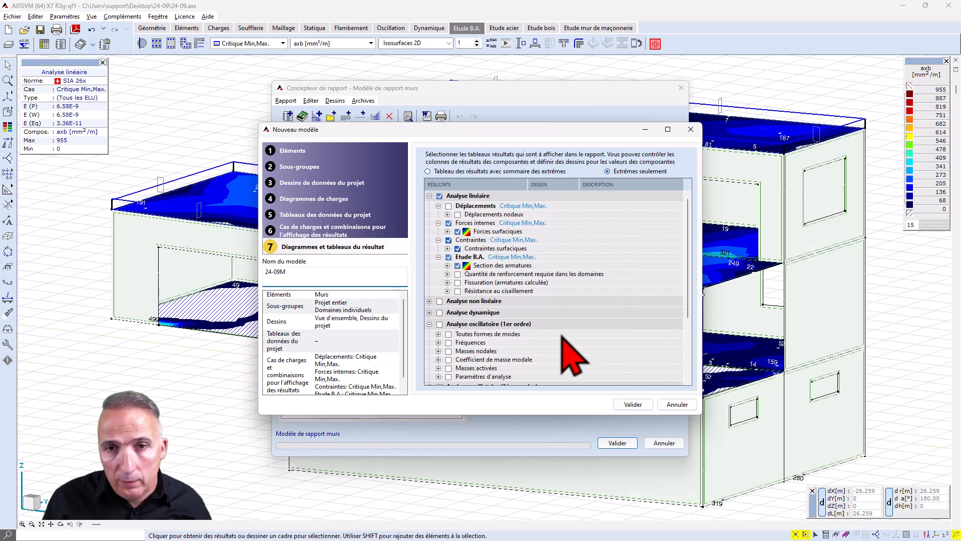
click(633, 404)
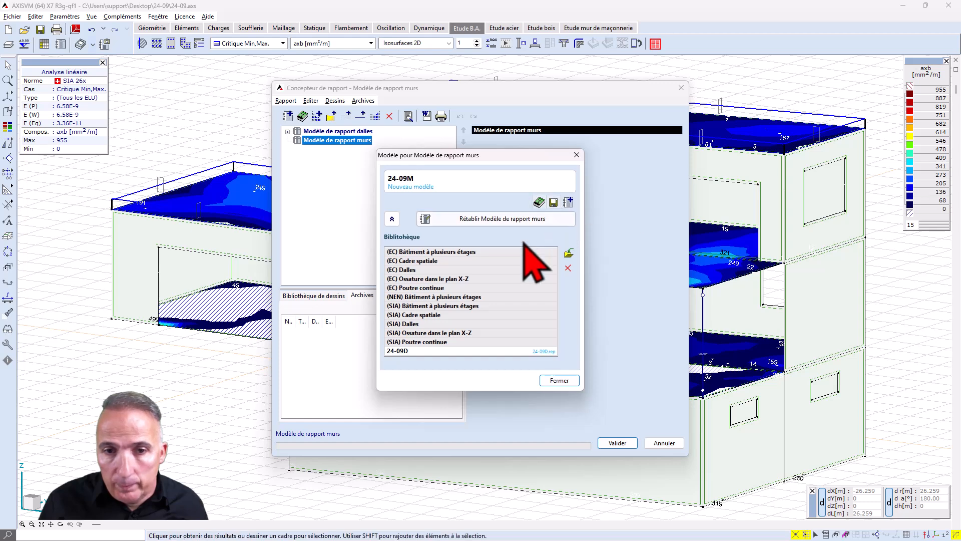
Save the walls template to the Templates folder as 24-09M.rep
click(553, 202)
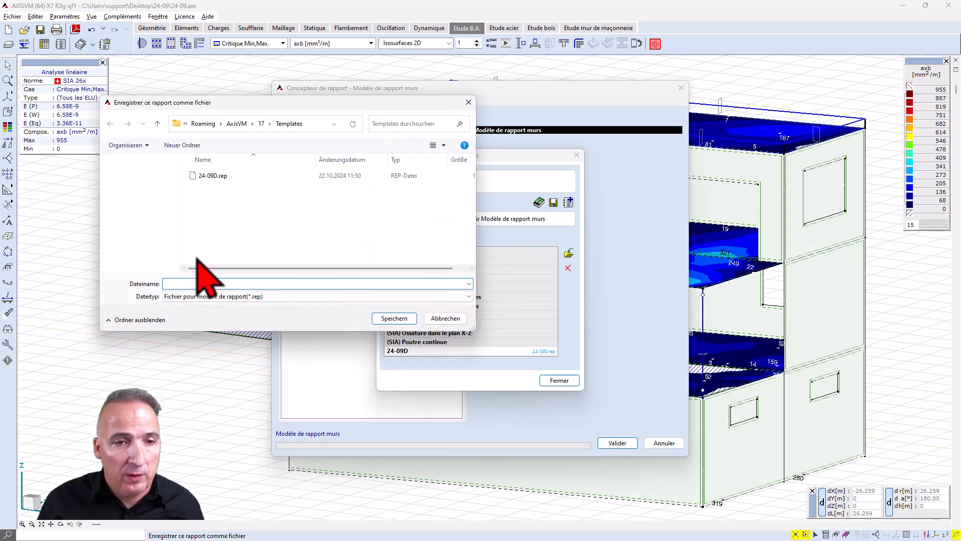
click(210, 176)
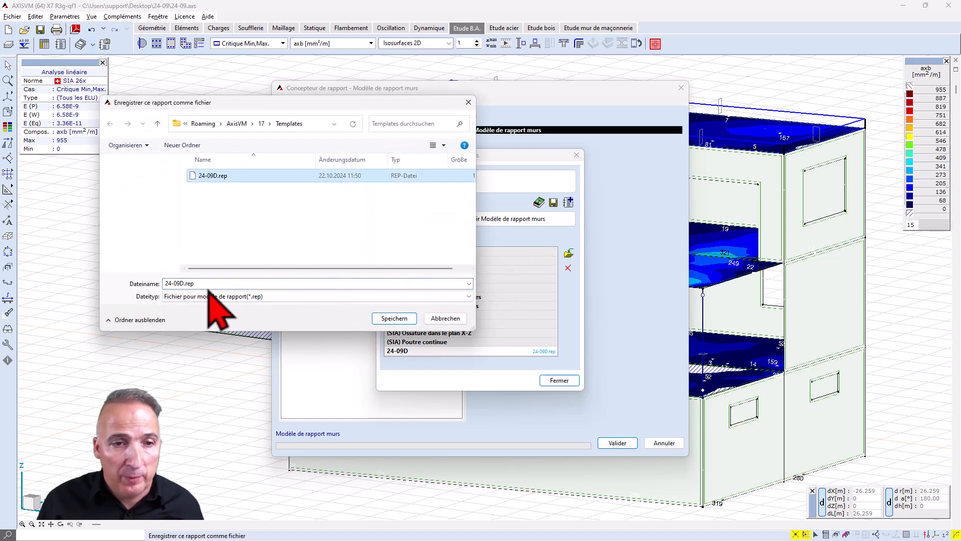
double_click(188, 284)
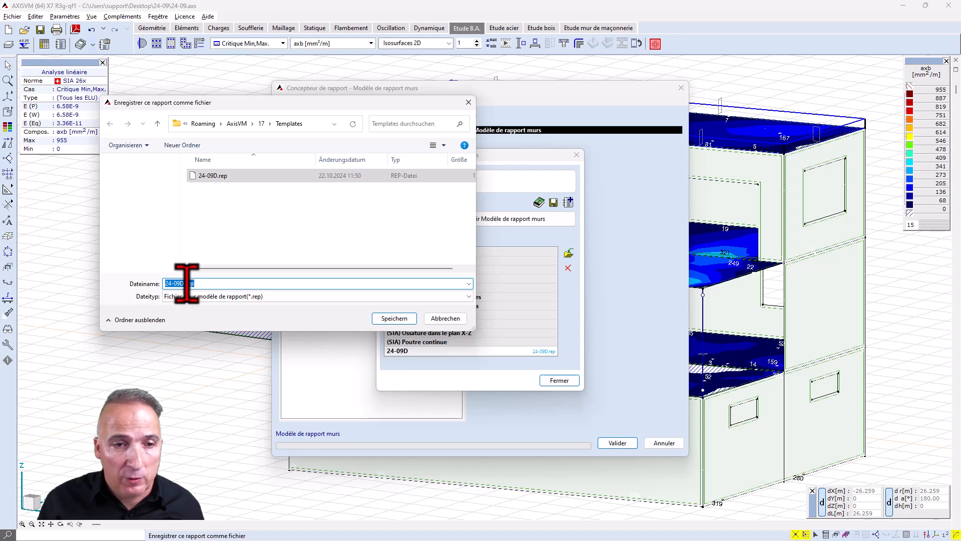
key(BackSpace)
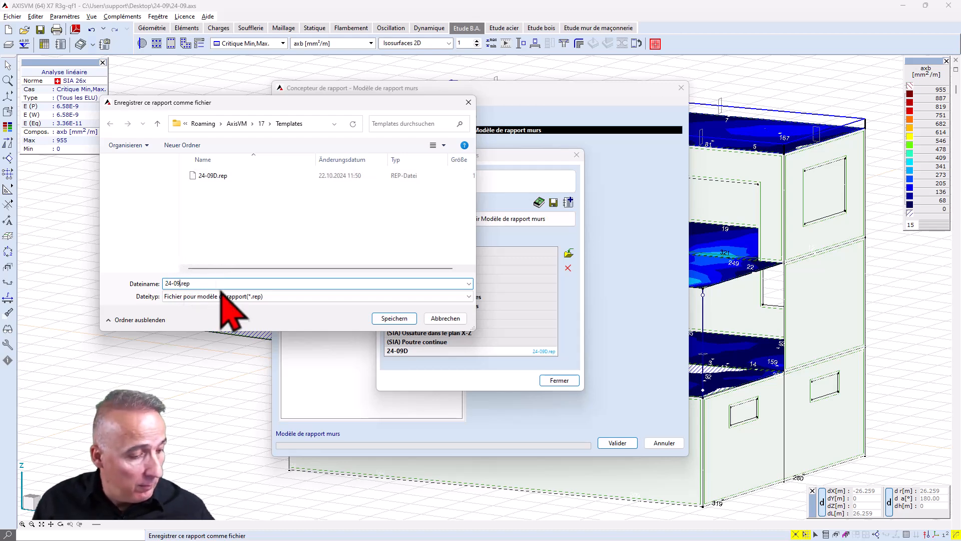
text(M)
click(395, 319)
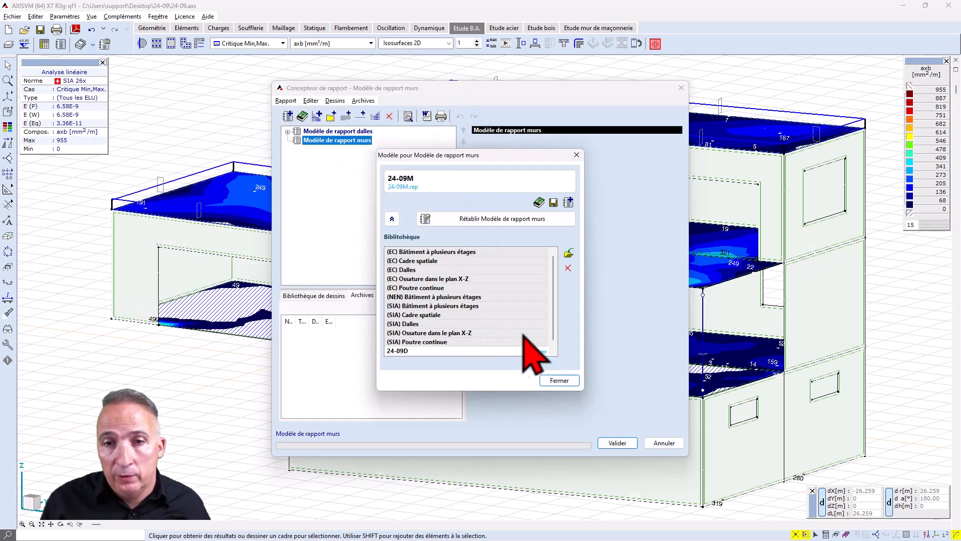
Rebuild the Modèle de rapport murs report from the 24-09M template and close the template settings
scroll(506, 326, down, 1)
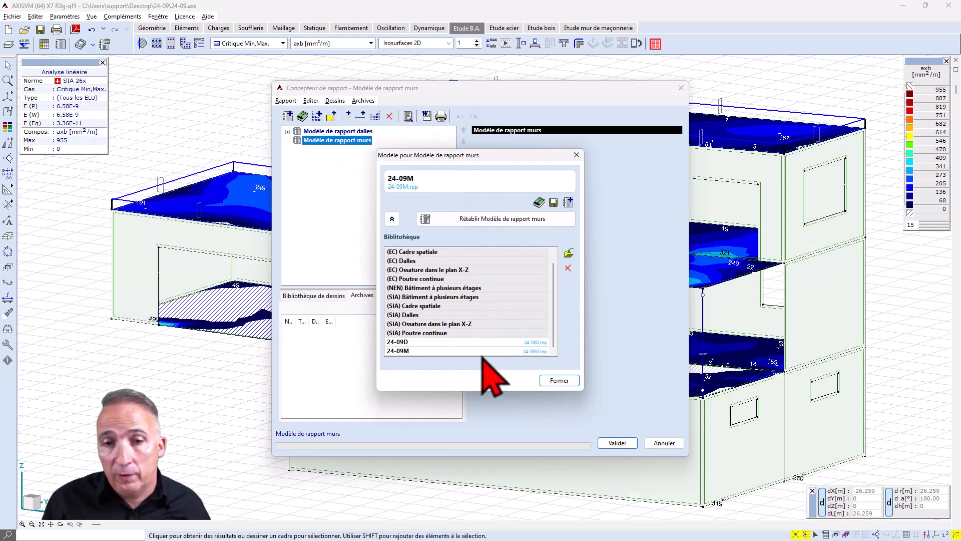
click(512, 220)
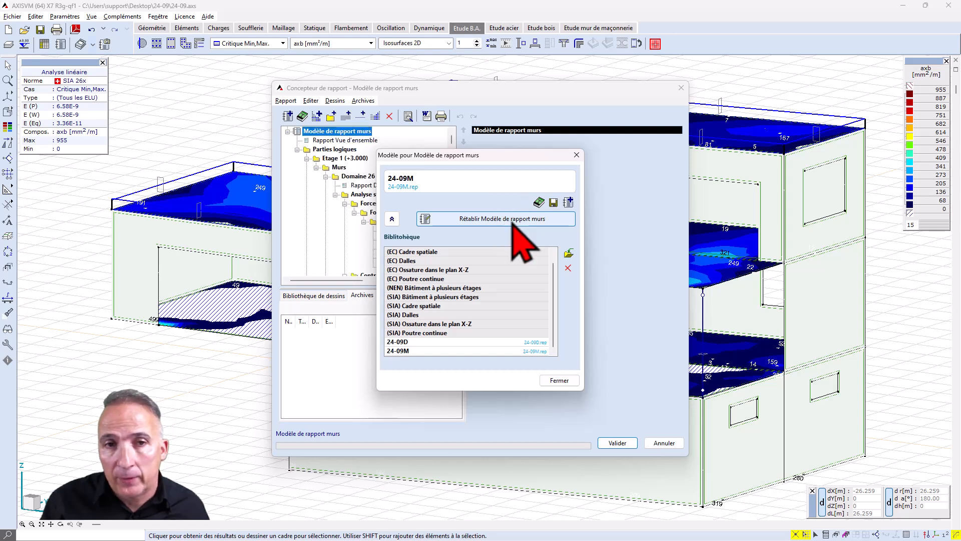
click(558, 380)
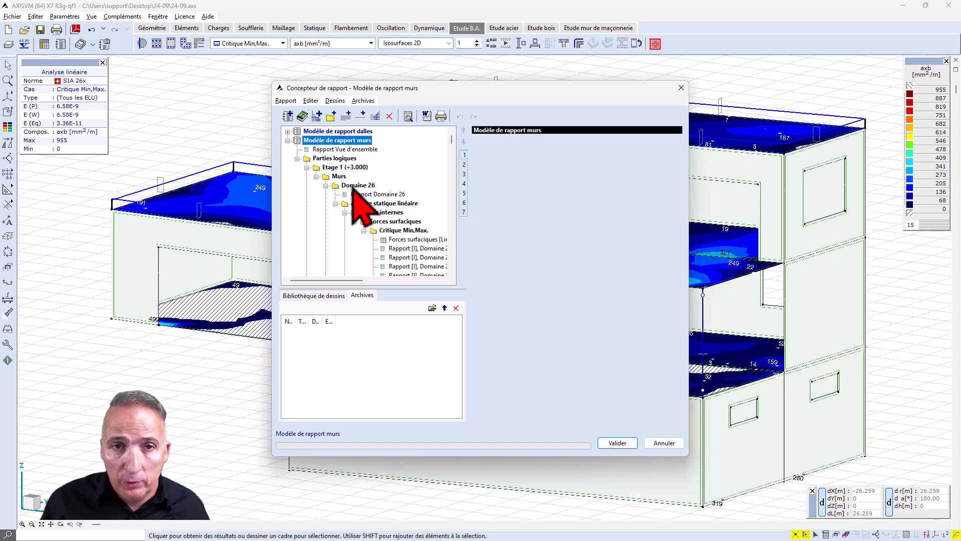
Preview the walls report from Rapport Vue d'ensemble, examine its pages up to page 20, and accept the report designer
click(345, 149)
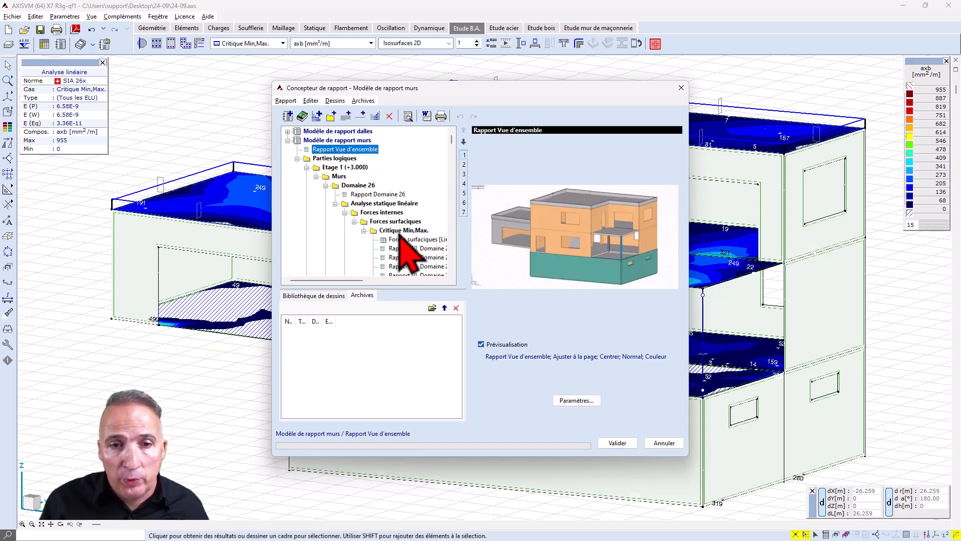
click(413, 120)
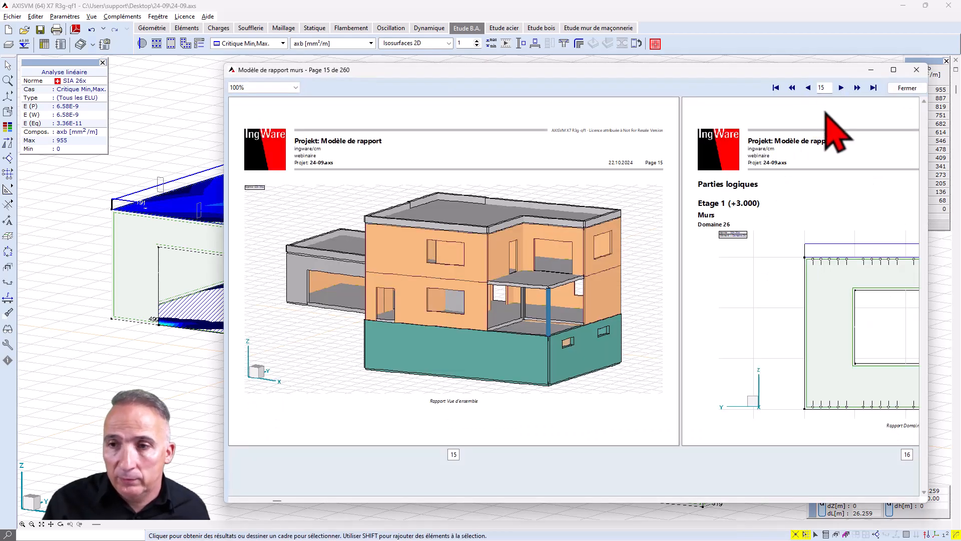
click(841, 88)
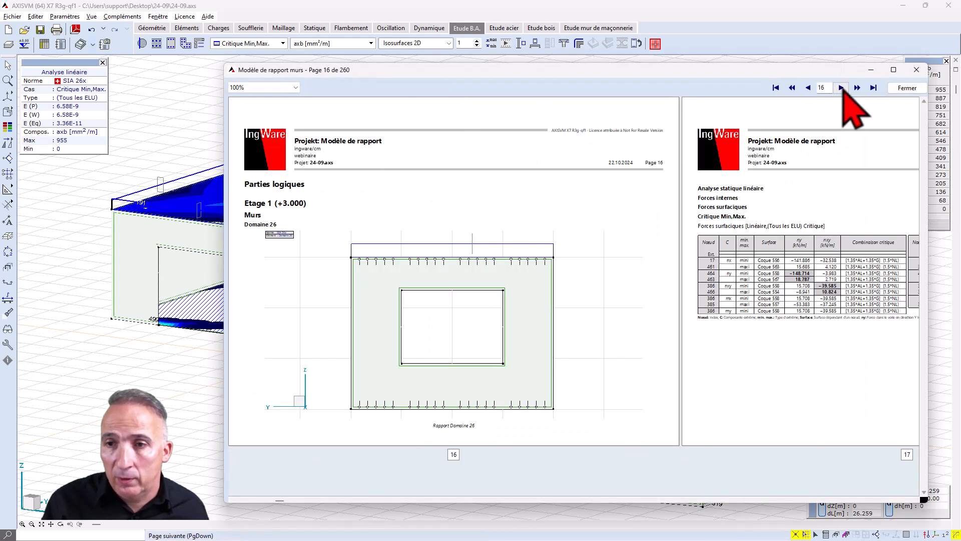
click(841, 88)
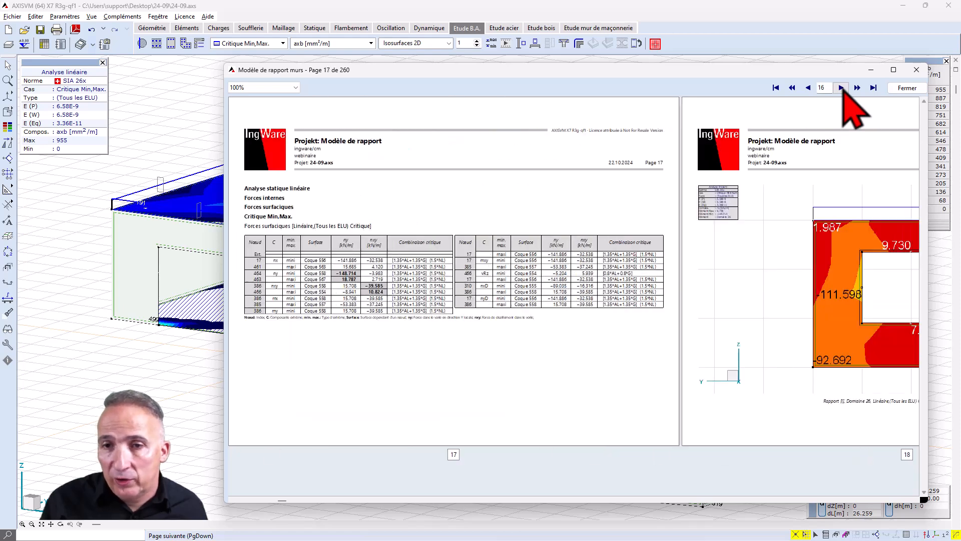
click(841, 88)
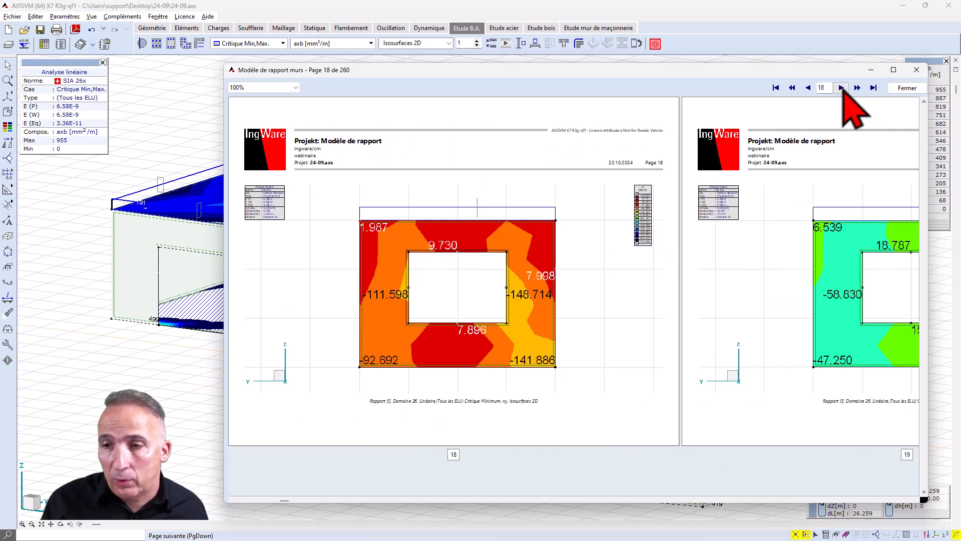
click(841, 89)
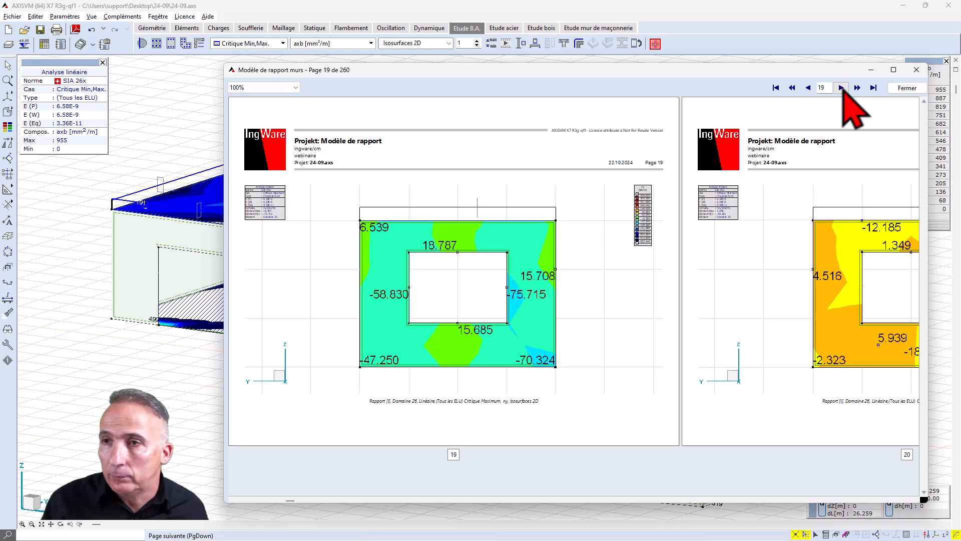
click(841, 88)
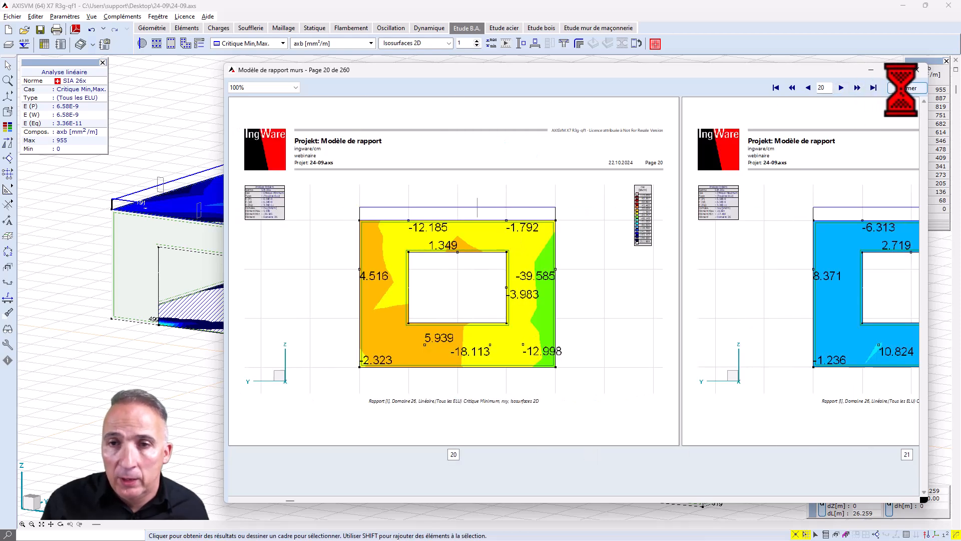
click(908, 88)
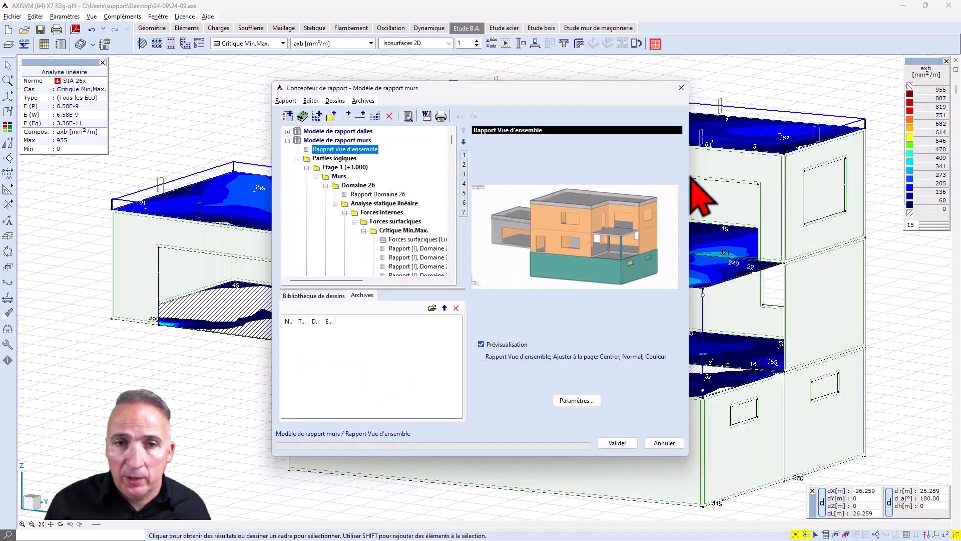
click(617, 443)
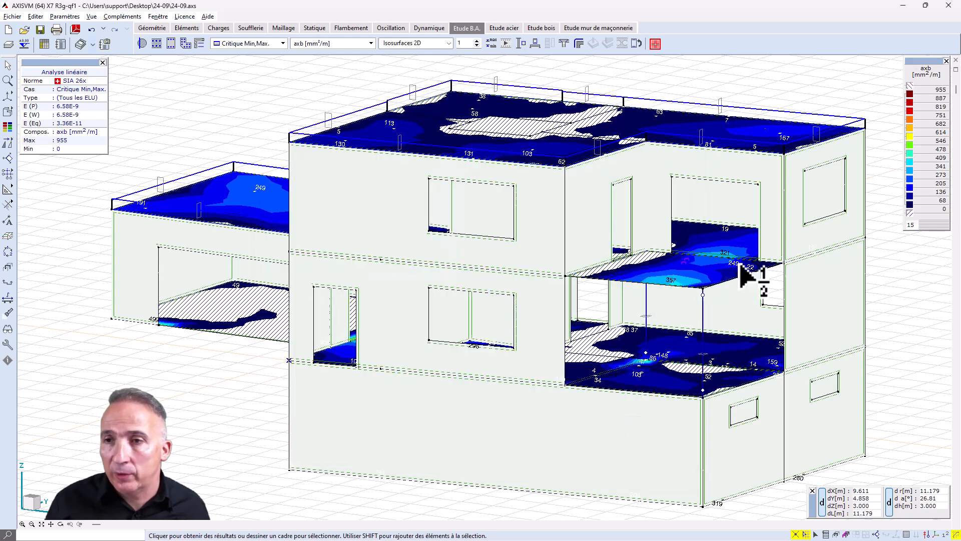
Select the walls of the uppermost storey in the front view and display only these selected elements
right_click(791, 88)
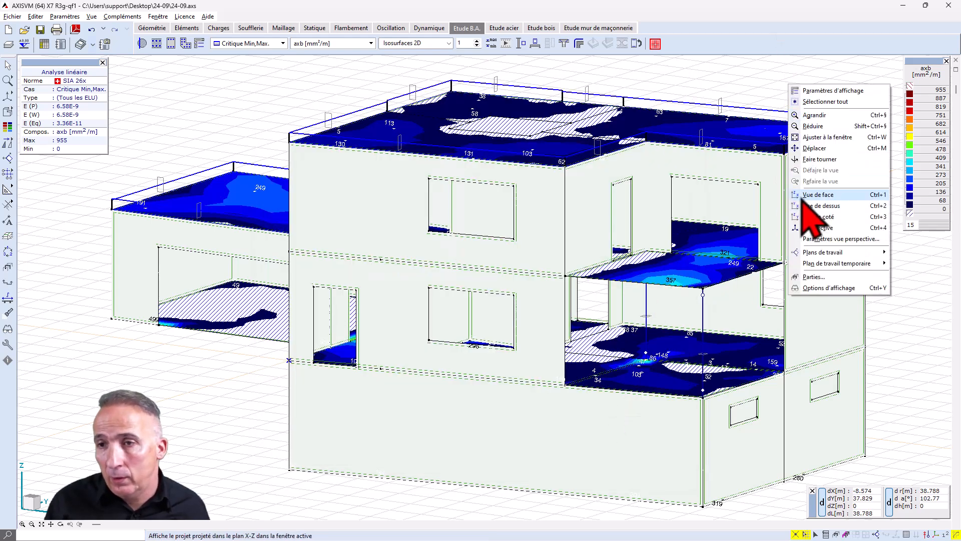
click(812, 198)
drag(862, 211, 357, 140)
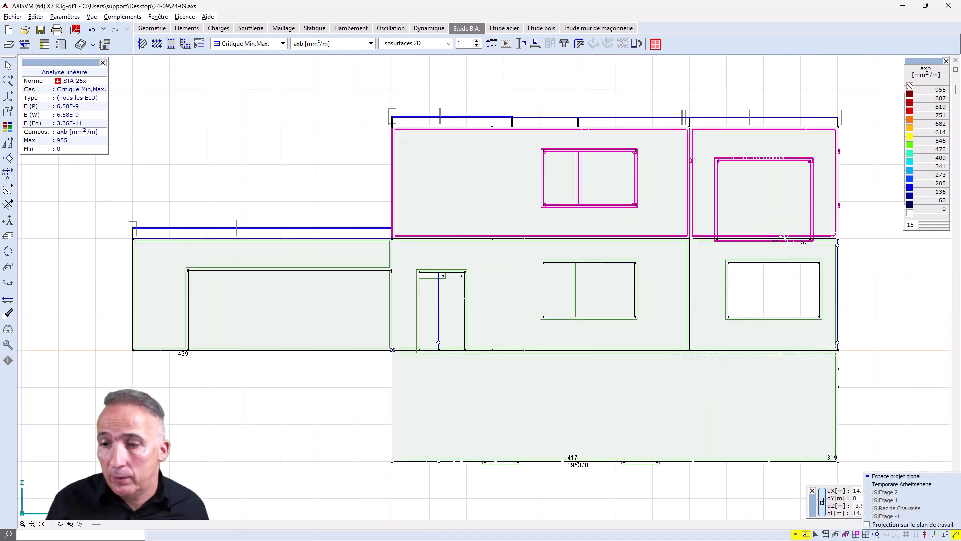
click(856, 535)
Show the isolated upper-storey walls from above and clear their selection
right_click(306, 202)
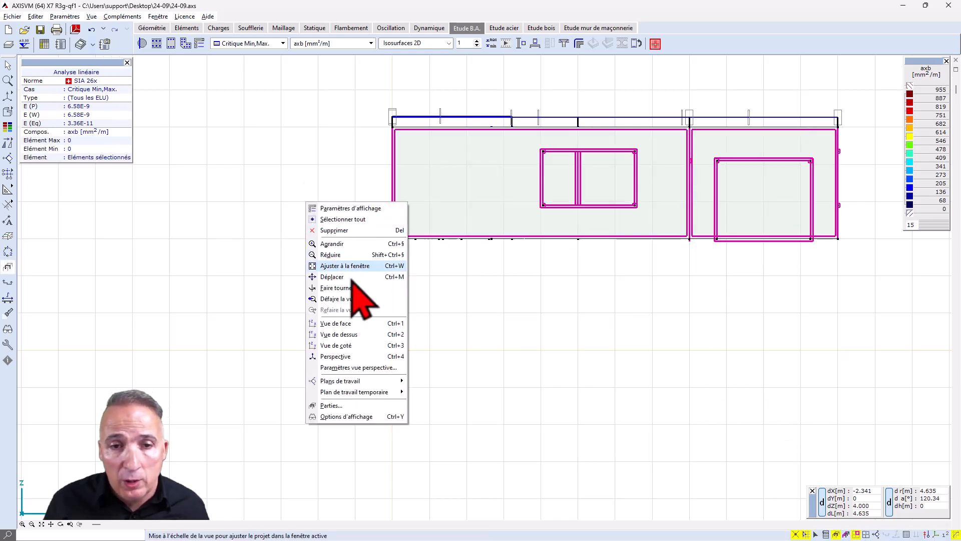
click(354, 335)
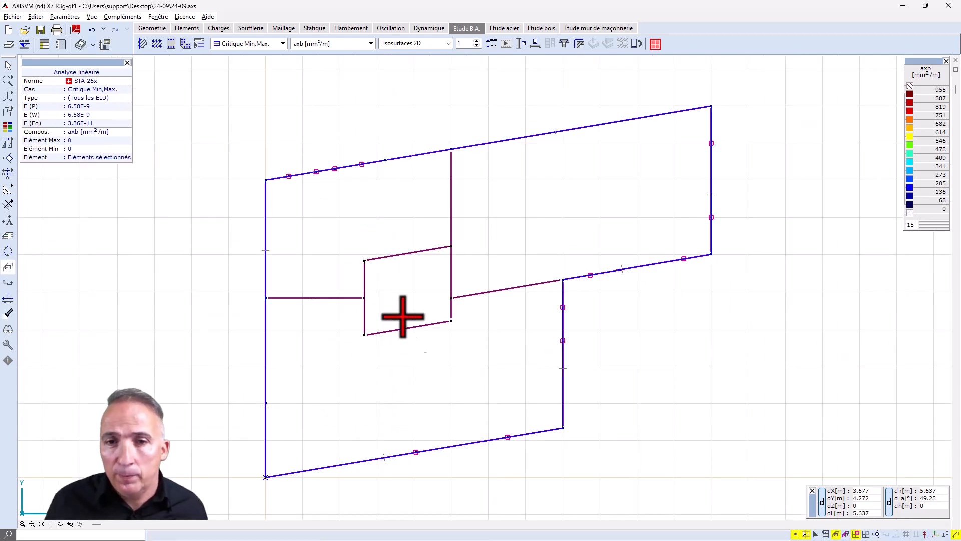
click(536, 242)
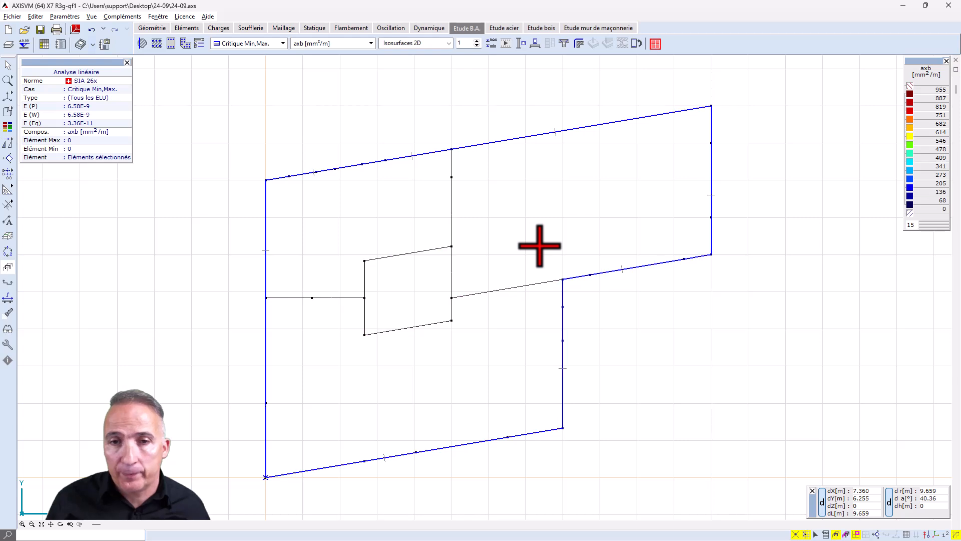
Display the domain numbers on the walls in the plan view
click(946, 534)
mouse_move(932, 536)
click(878, 524)
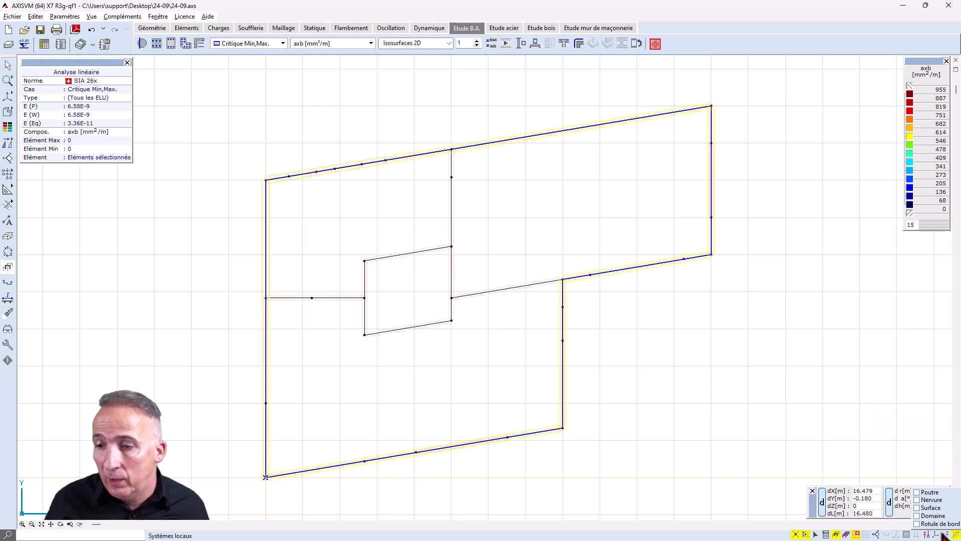
mouse_move(946, 533)
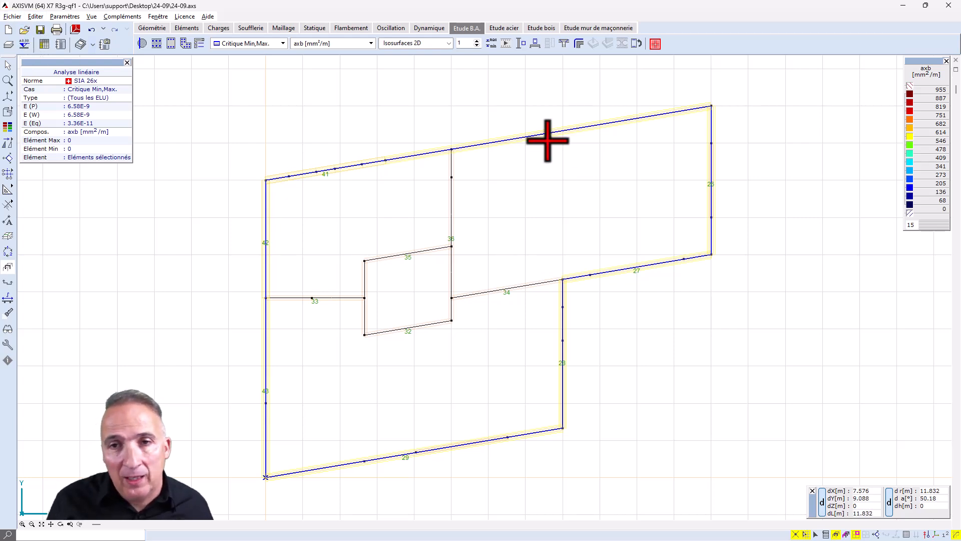
Set the Annotations font size for printing to 16 pt in the Polices preferences and accept the change
click(13, 17)
mouse_move(65, 17)
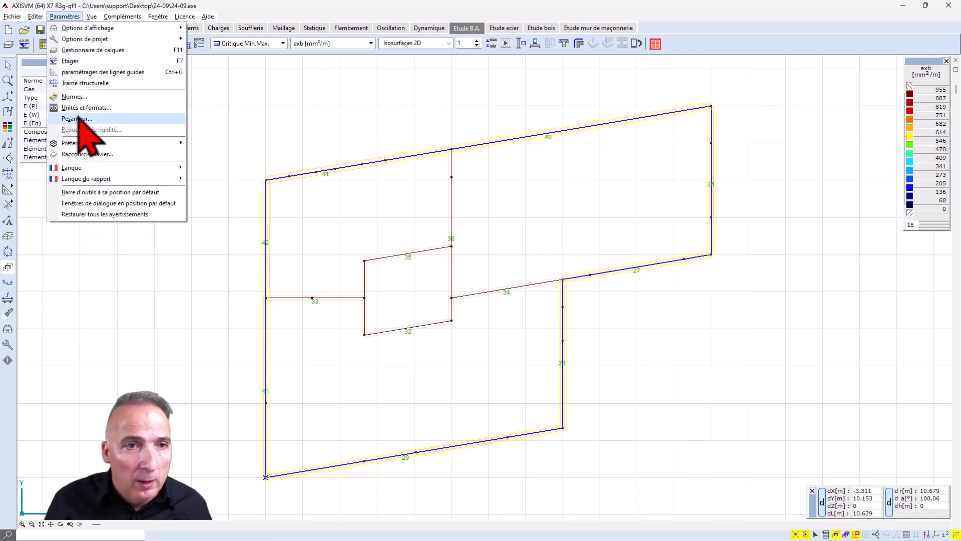
mouse_move(89, 144)
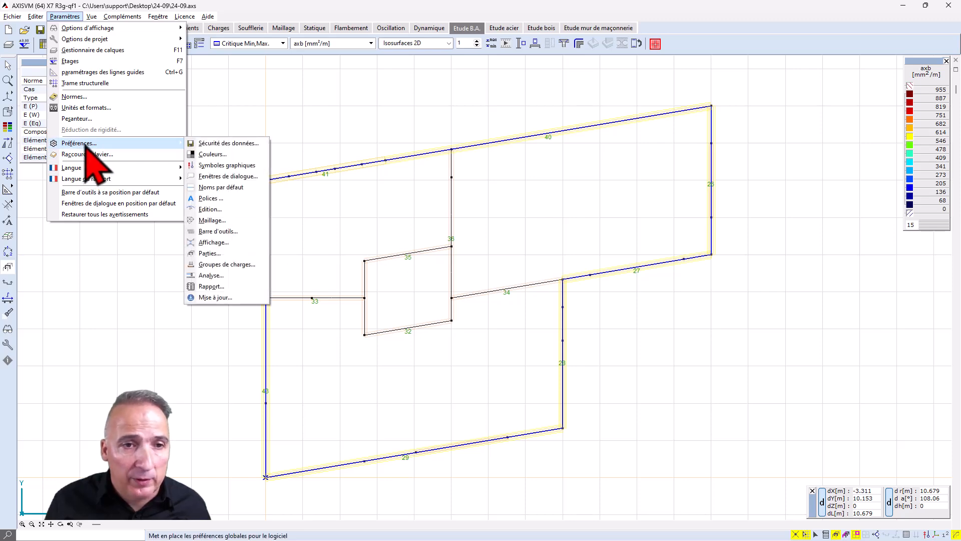
click(213, 198)
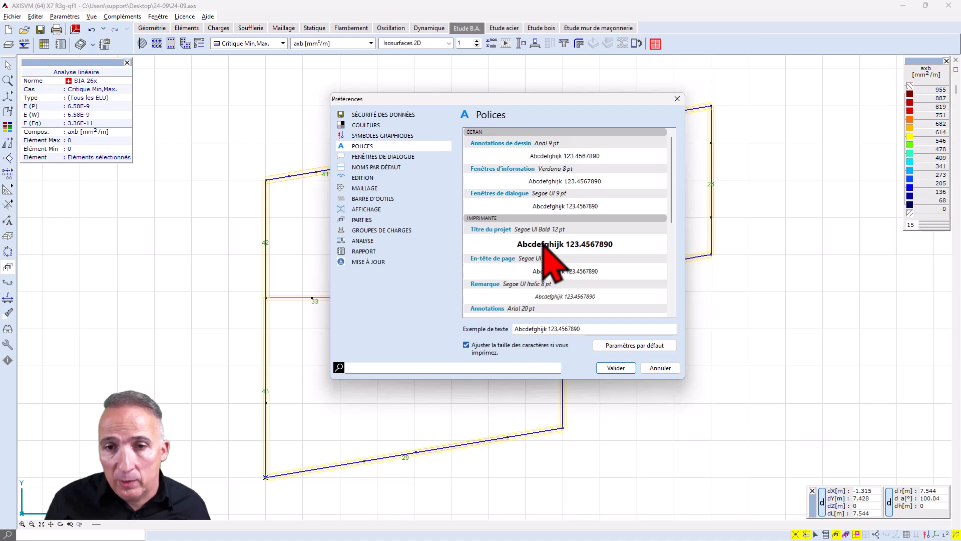
scroll(569, 280, down, 2)
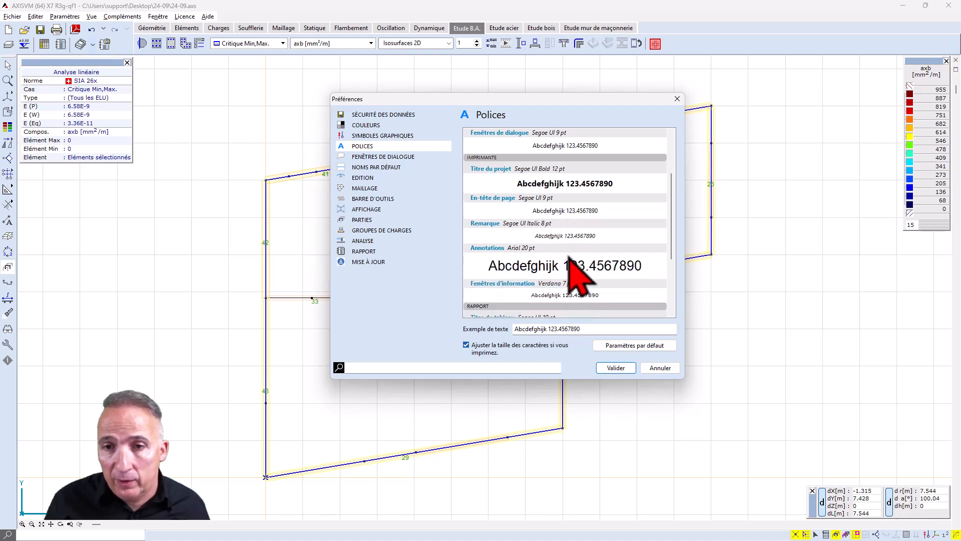
double_click(580, 265)
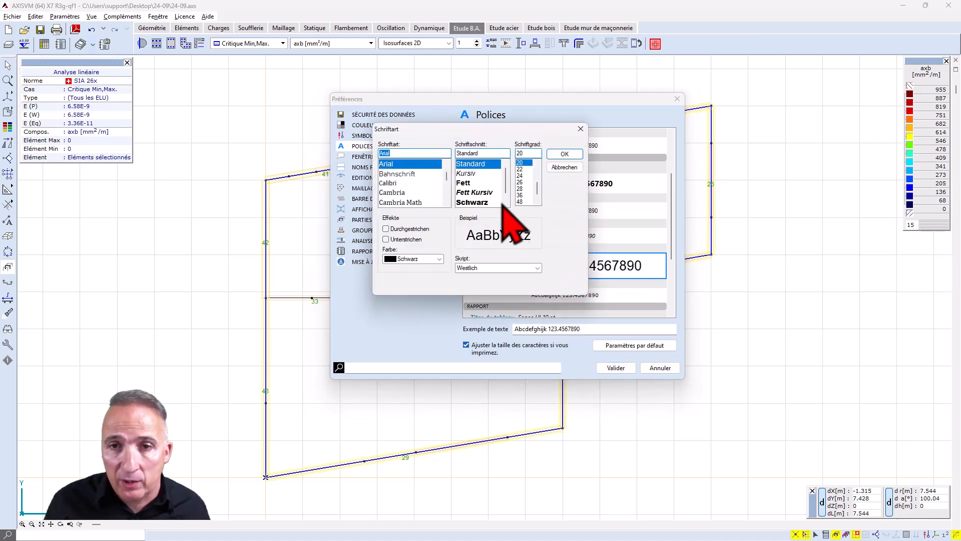
scroll(539, 167, up, 1)
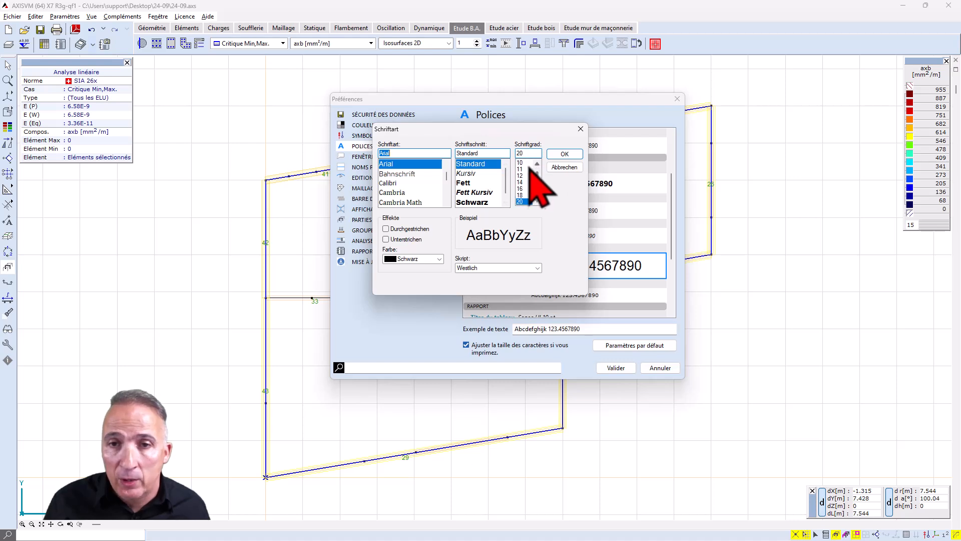
click(527, 189)
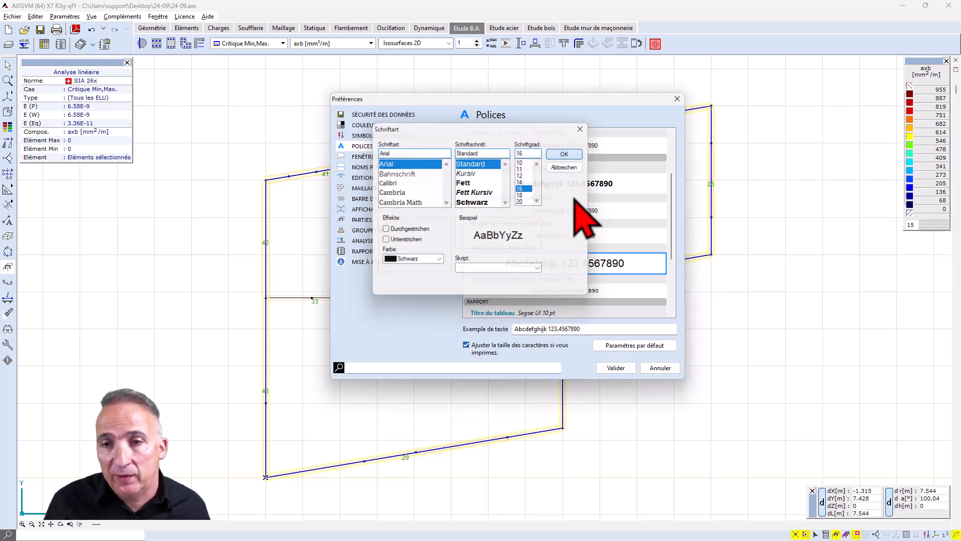
click(565, 154)
click(615, 367)
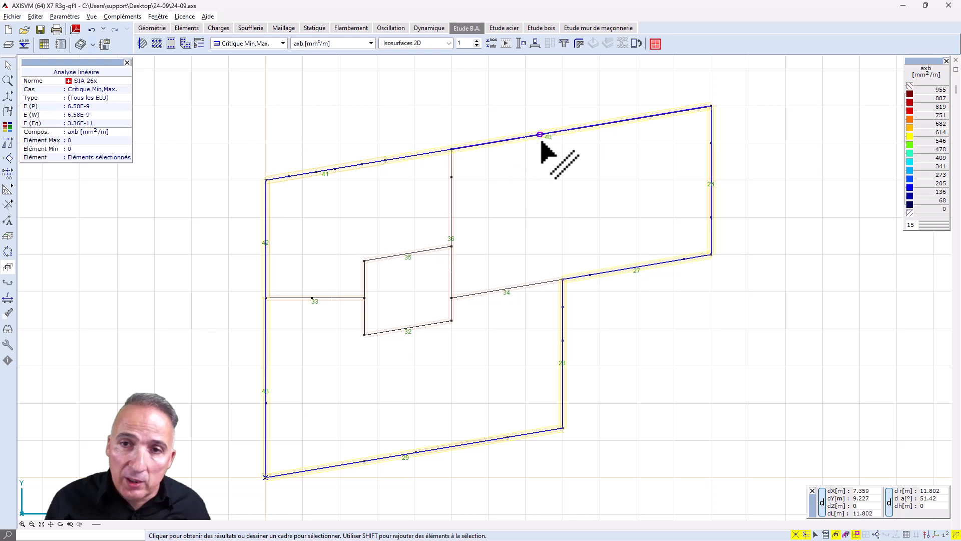
Renumber wall domain 40 as 1 and rename it so that its label reads M1
click(9, 252)
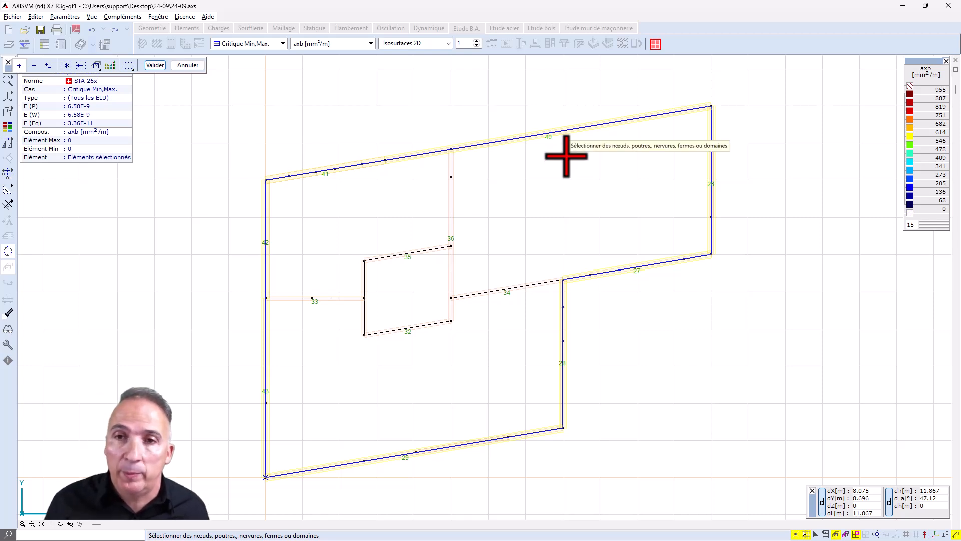
drag(567, 157, 501, 100)
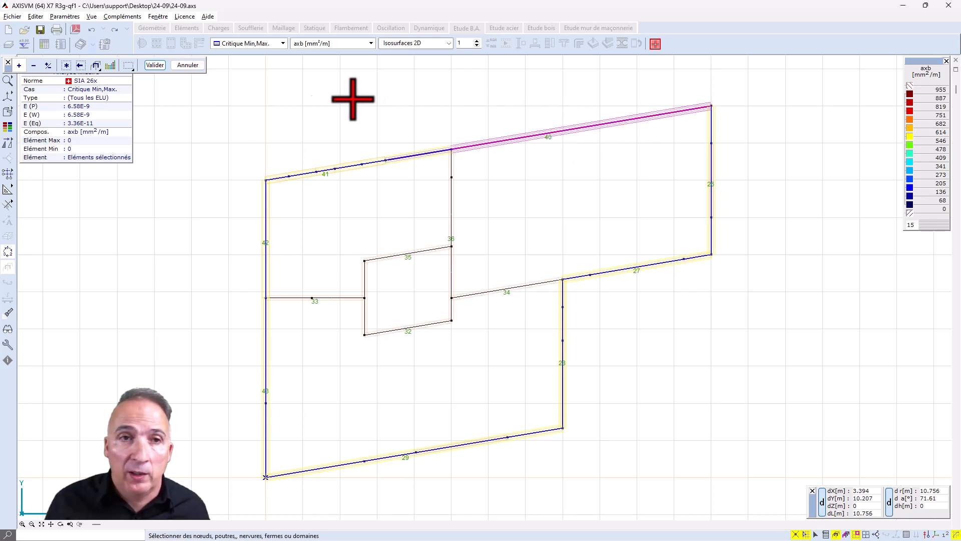
click(156, 66)
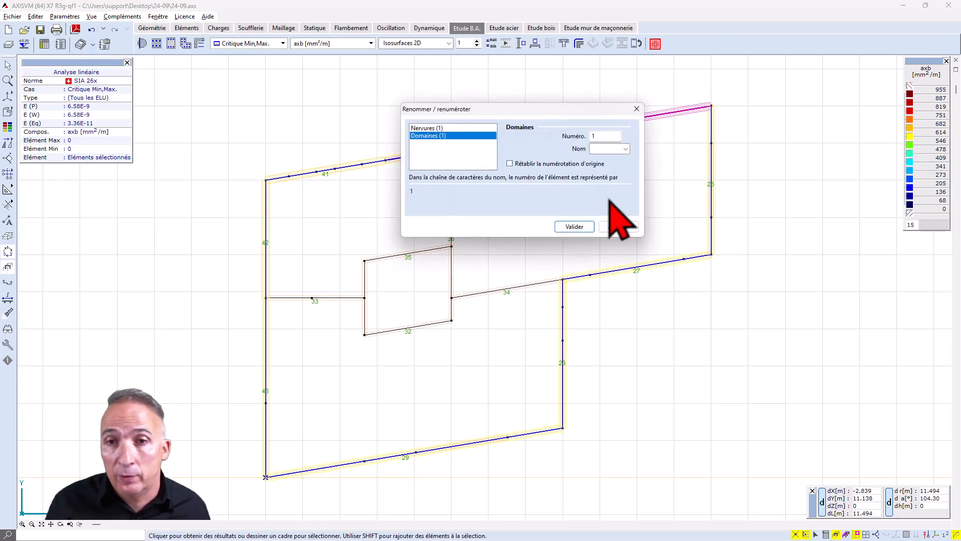
click(586, 226)
click(583, 189)
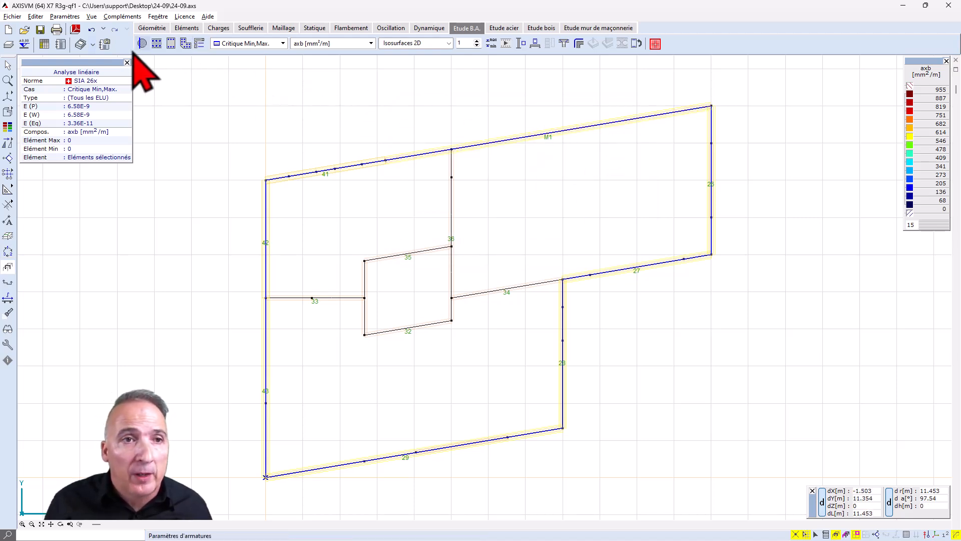
Save the labelled wall plan view to the drawings library as VUE MURS ETAGE
click(105, 44)
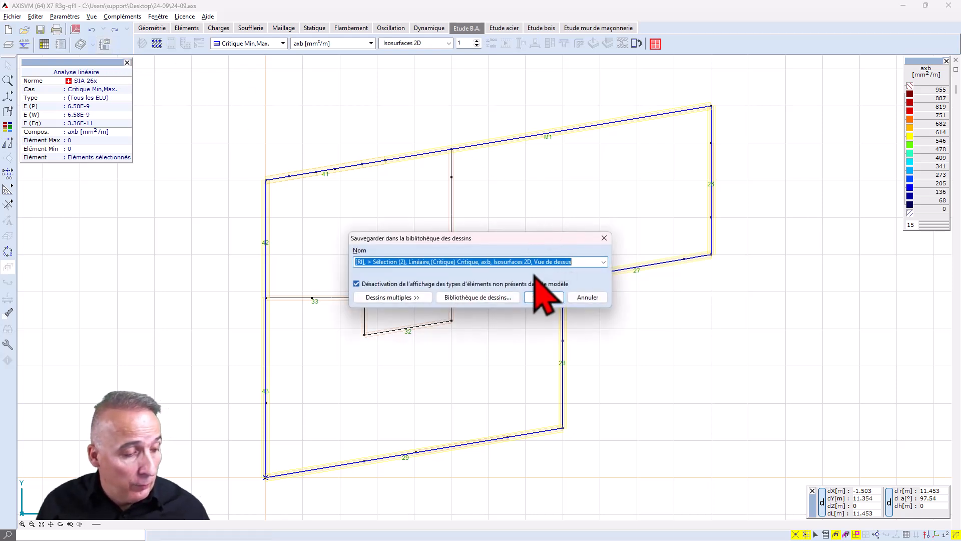
text(VUE MURS)
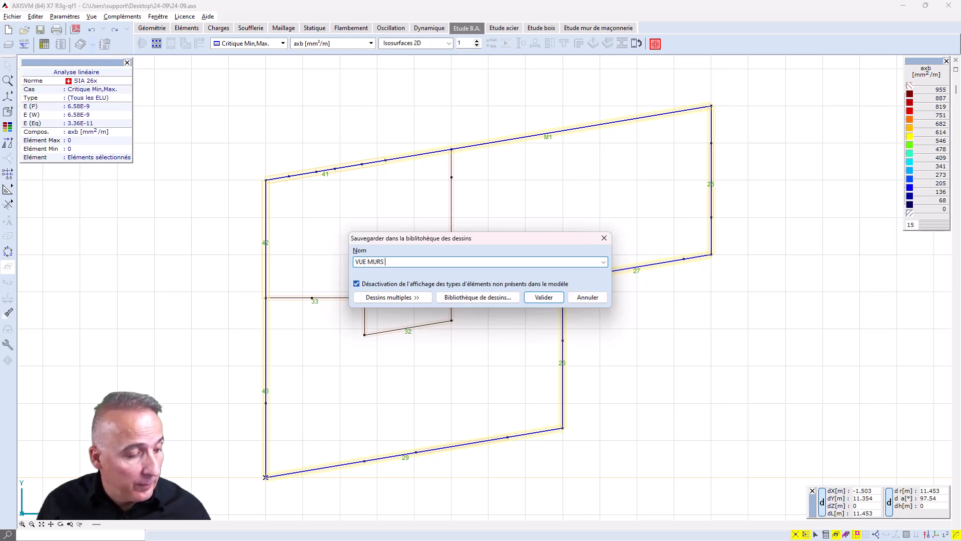
text( ETAG)
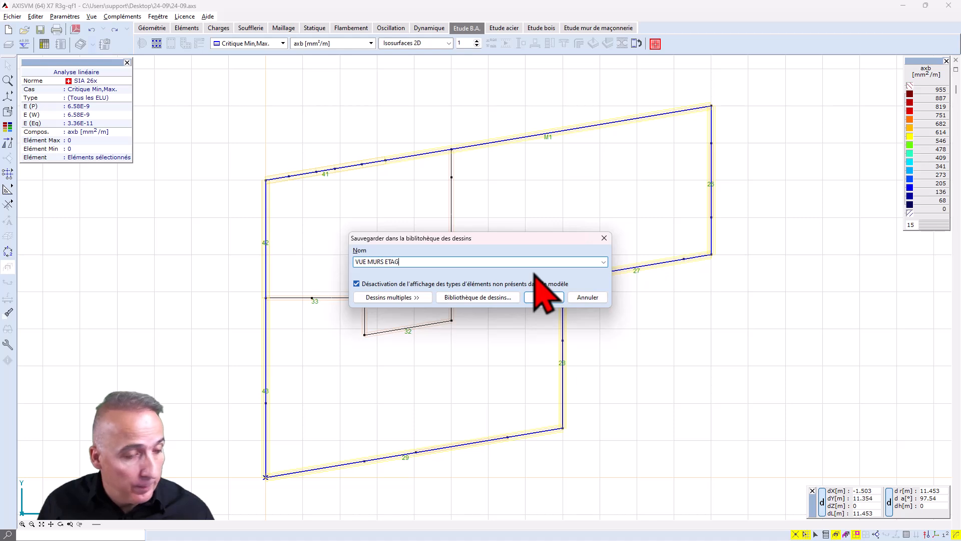
text(E)
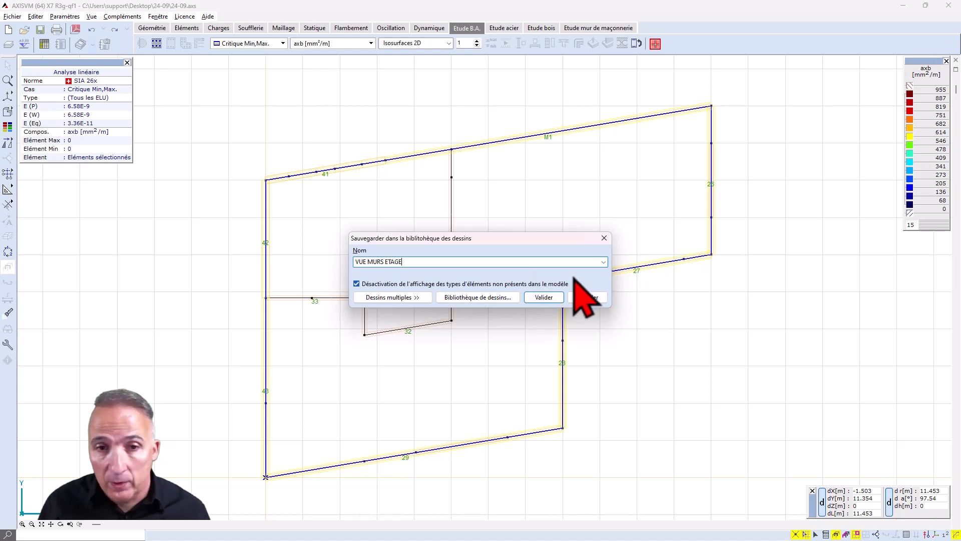
click(543, 298)
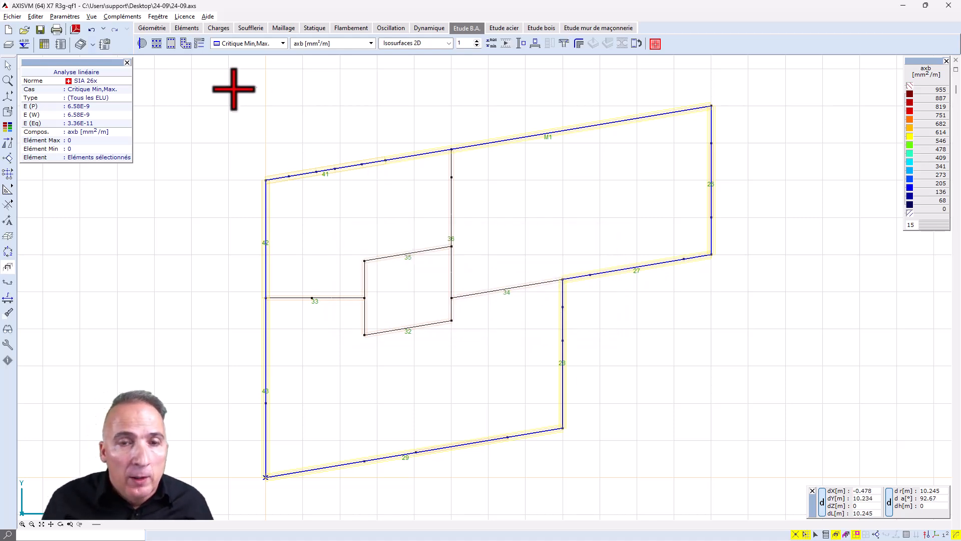
Insert the VUE MURS ETAGE drawing from the drawings library after Rapport Vue d'ensemble in the Modèle de rapport murs report
click(68, 46)
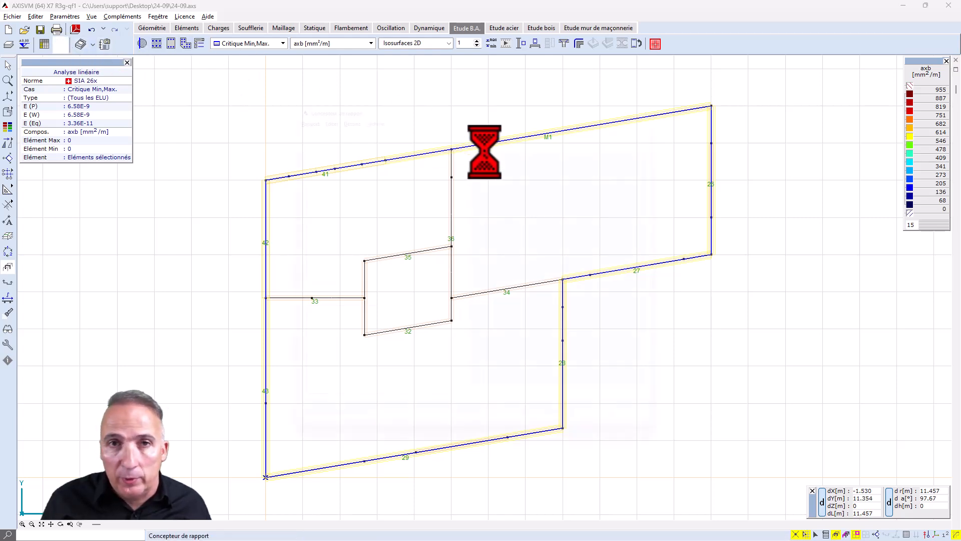
double_click(332, 141)
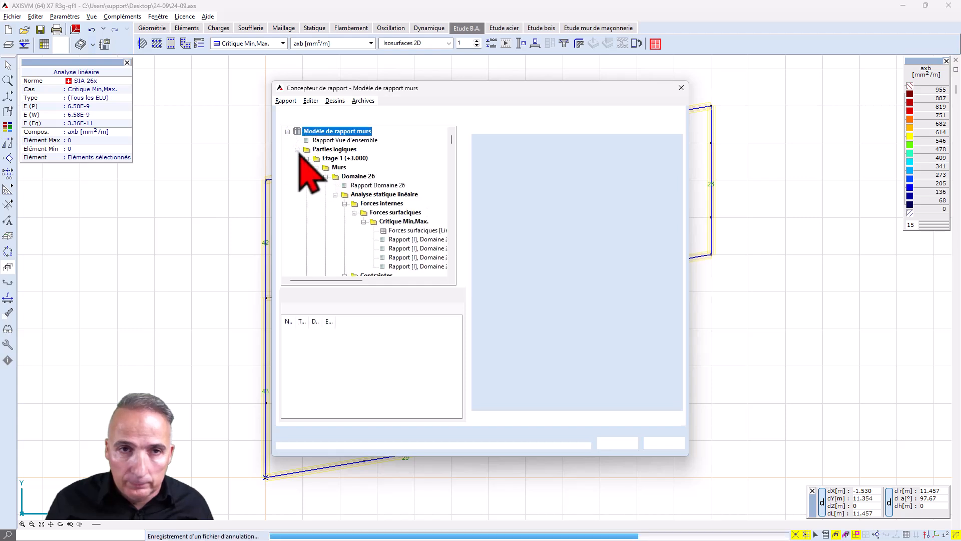
click(335, 140)
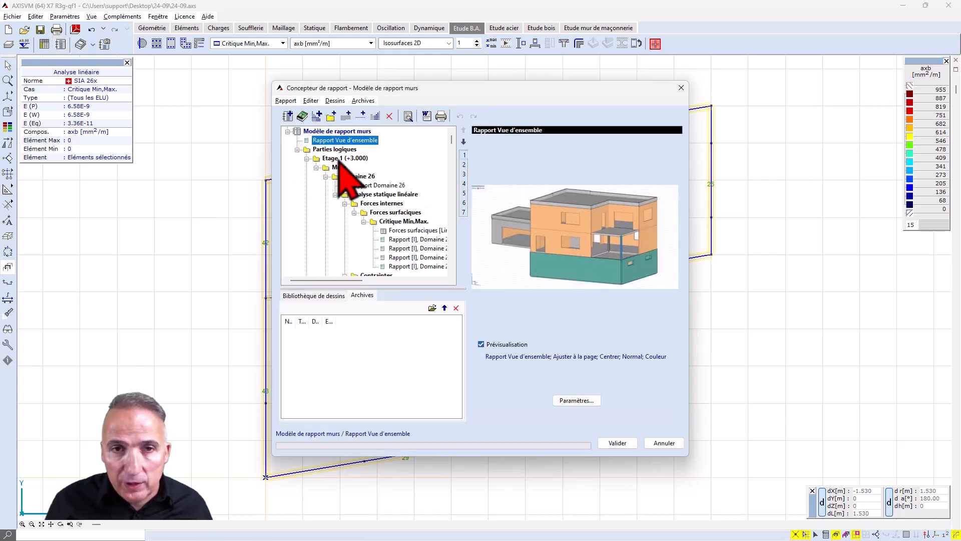
click(373, 185)
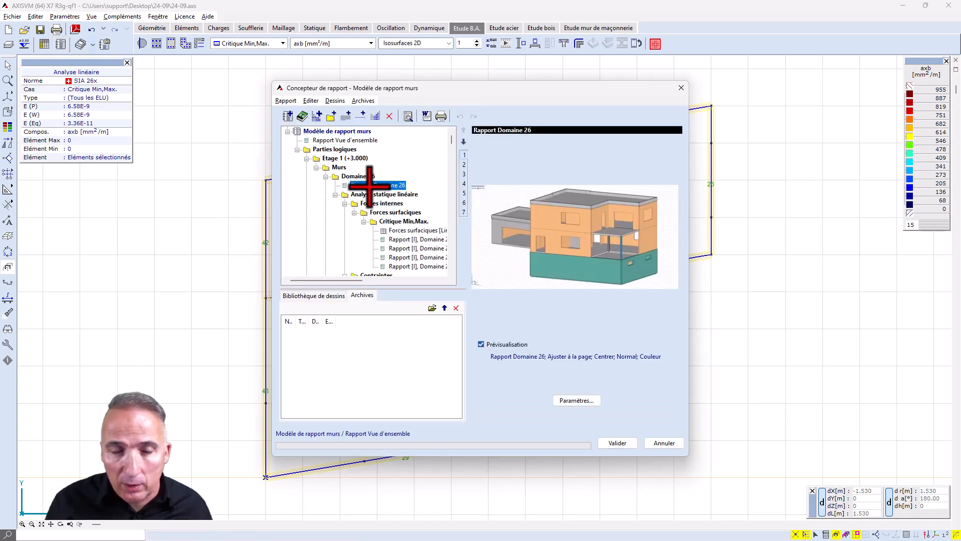
click(307, 298)
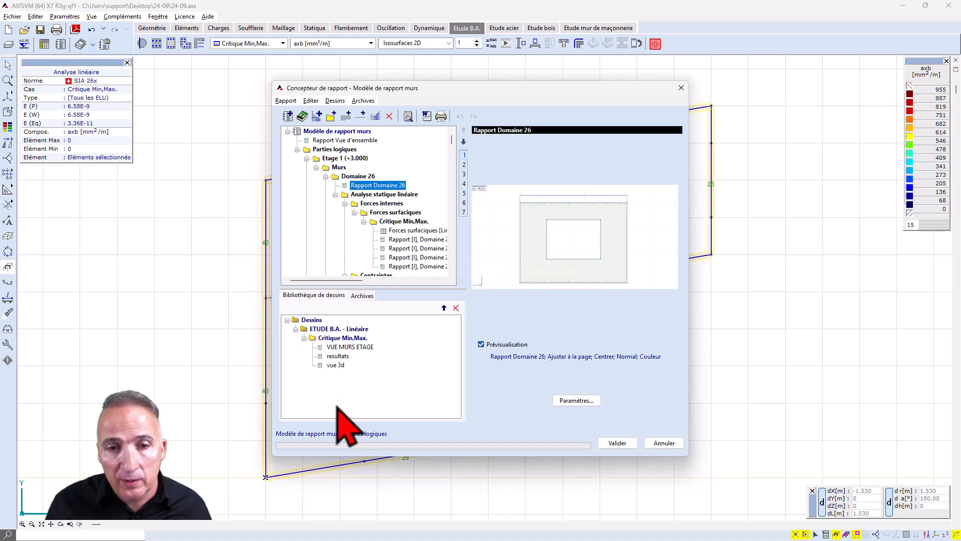
click(358, 347)
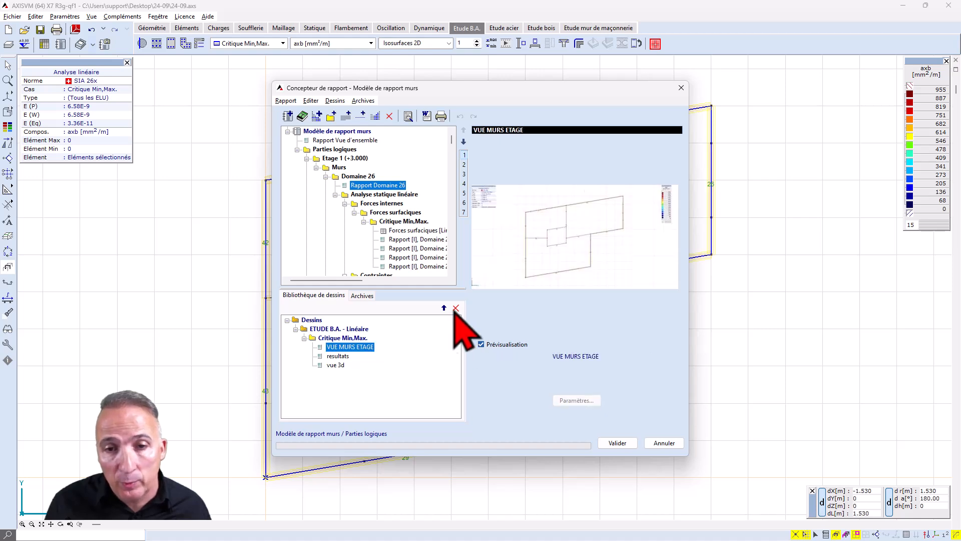
click(340, 141)
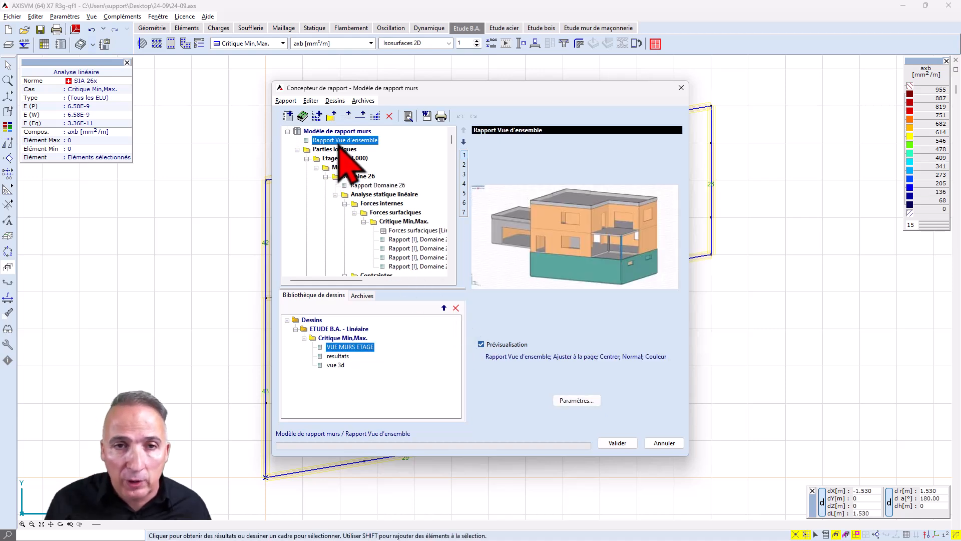
click(444, 308)
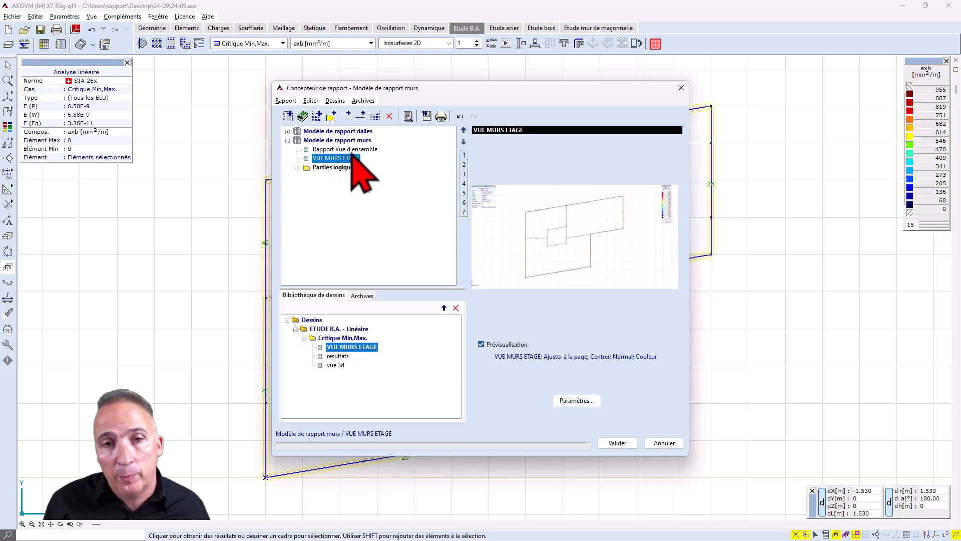
Preview the complete walls report from the VUE MURS ETAGE page through the first Domaine 26 pages, and accept the report changes
click(297, 168)
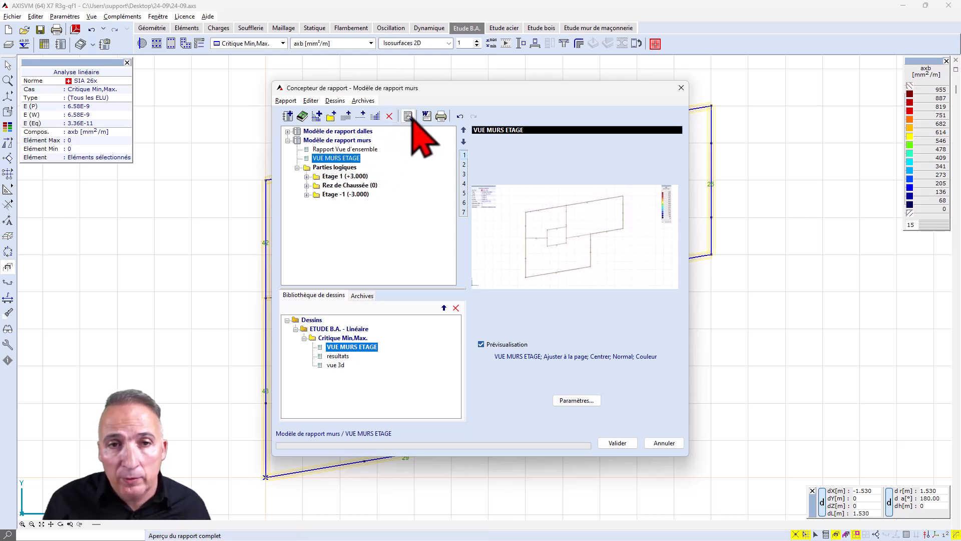
click(330, 149)
click(340, 158)
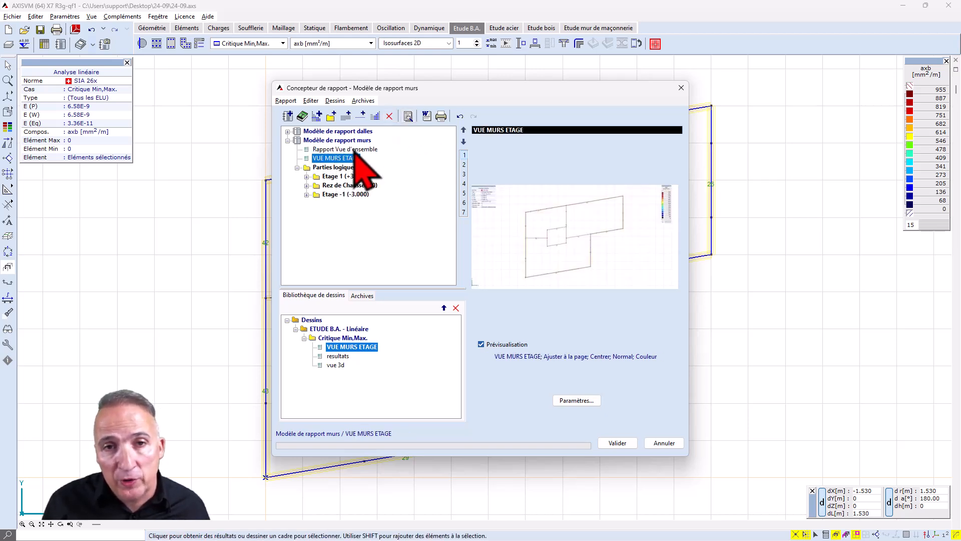
click(411, 121)
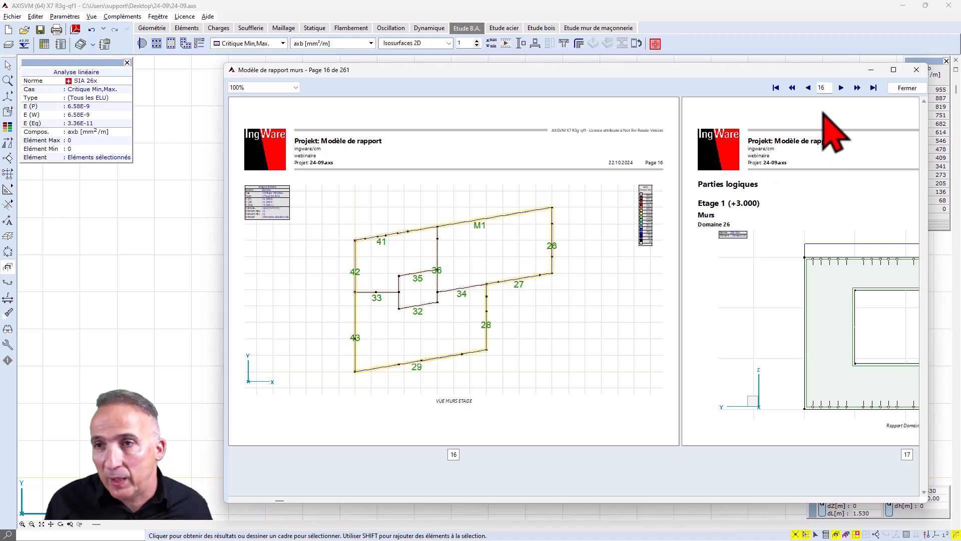
click(841, 88)
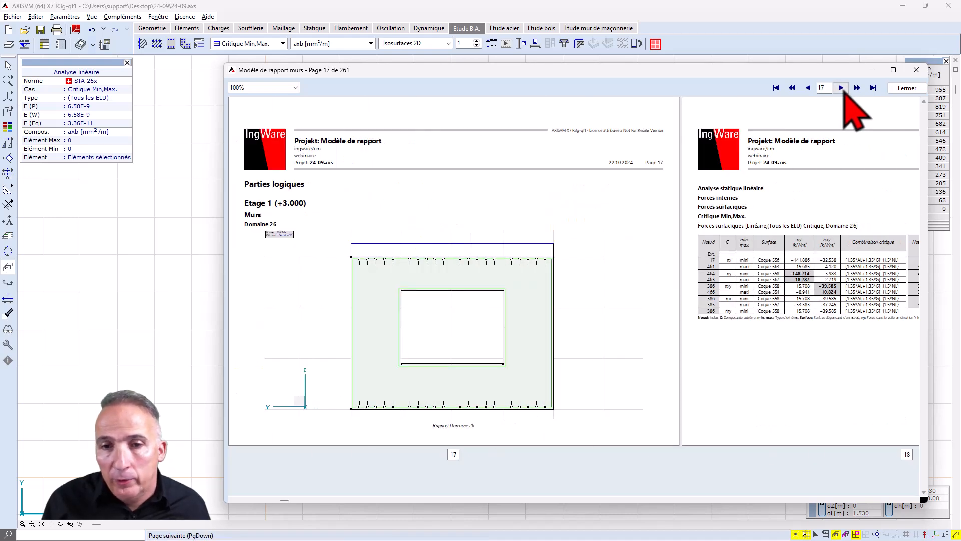
click(842, 88)
key(Page_Down)
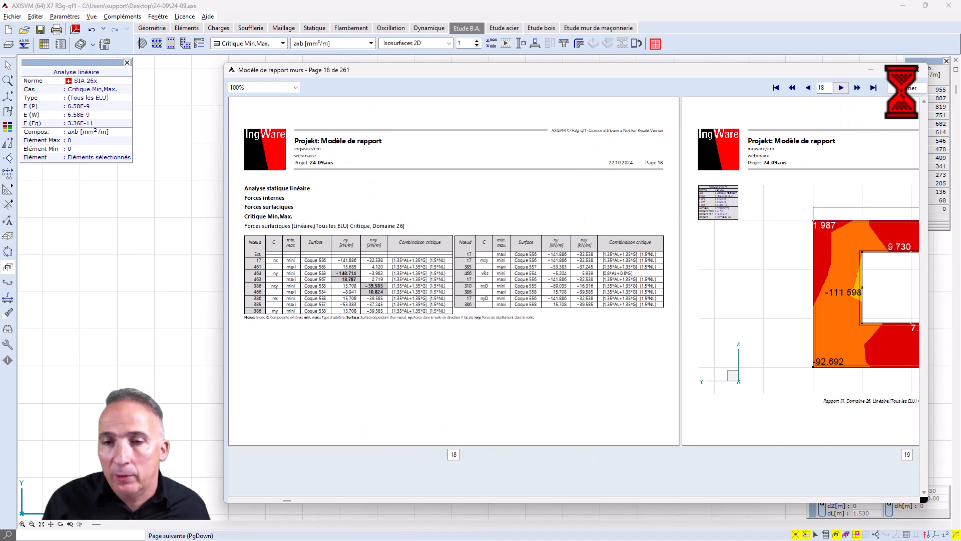
click(906, 88)
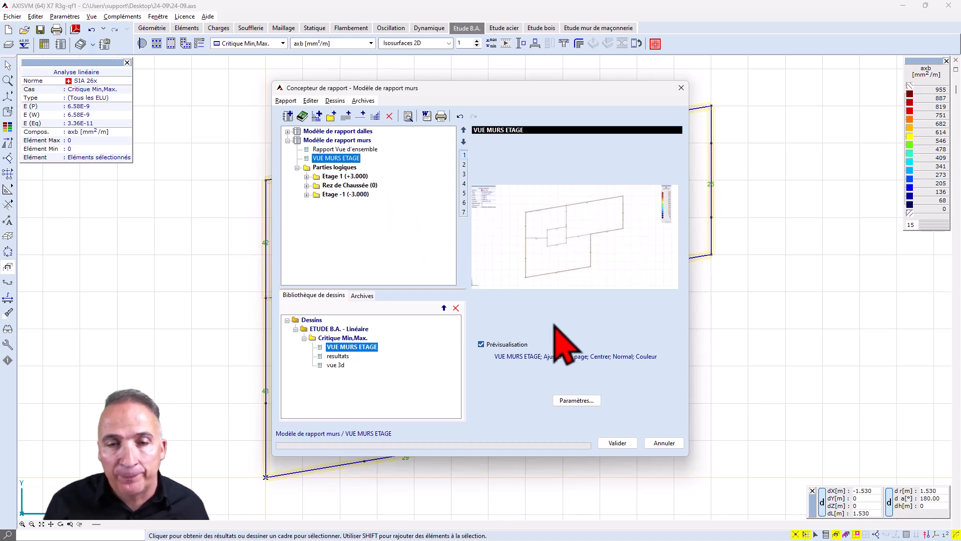
click(617, 443)
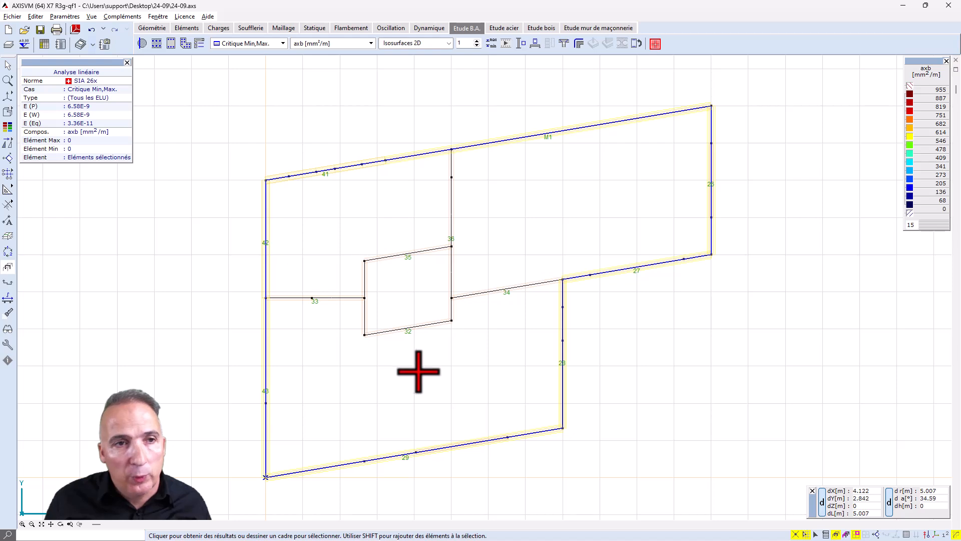